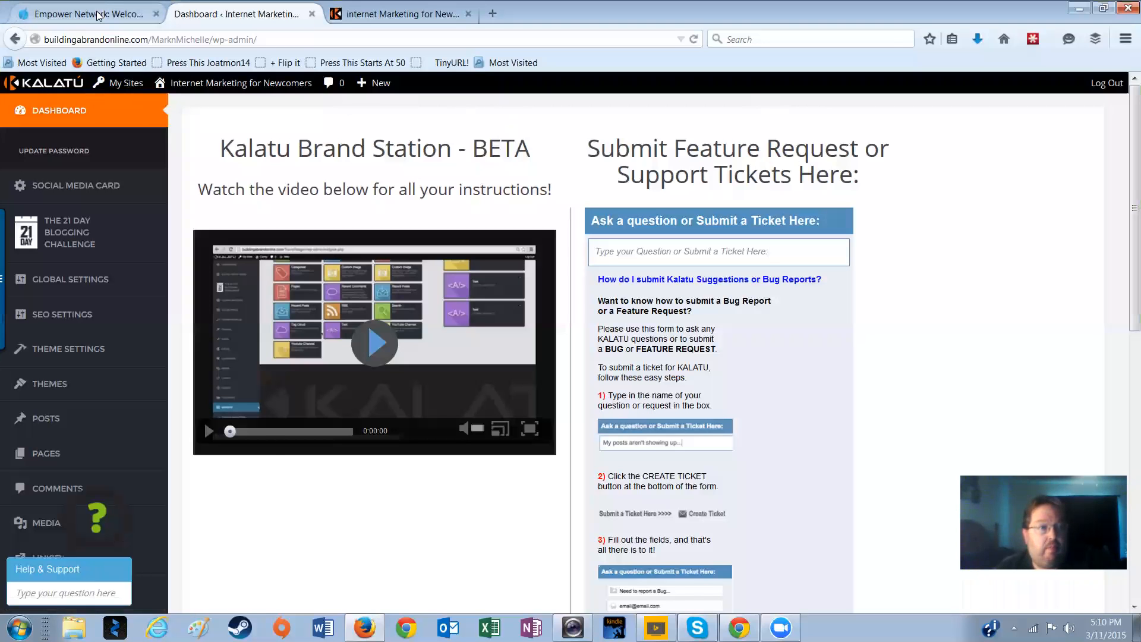
# Look over the Empower Network members home page, including the Fast Start checklist and the product list.
pyautogui.click(98, 13)
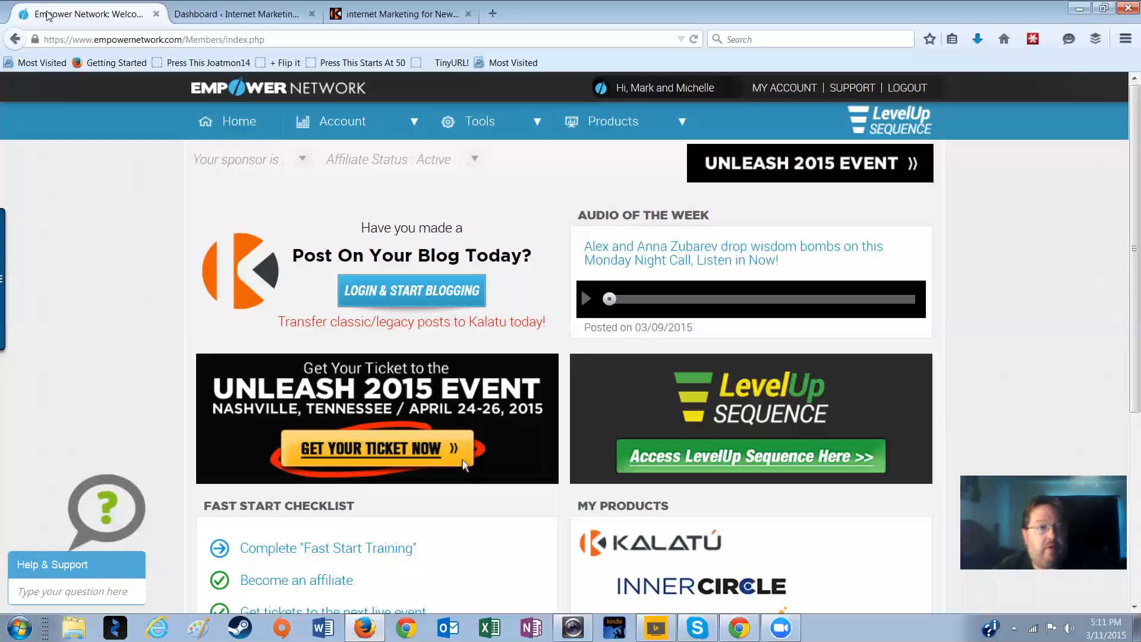
pyautogui.moveTo(289, 130)
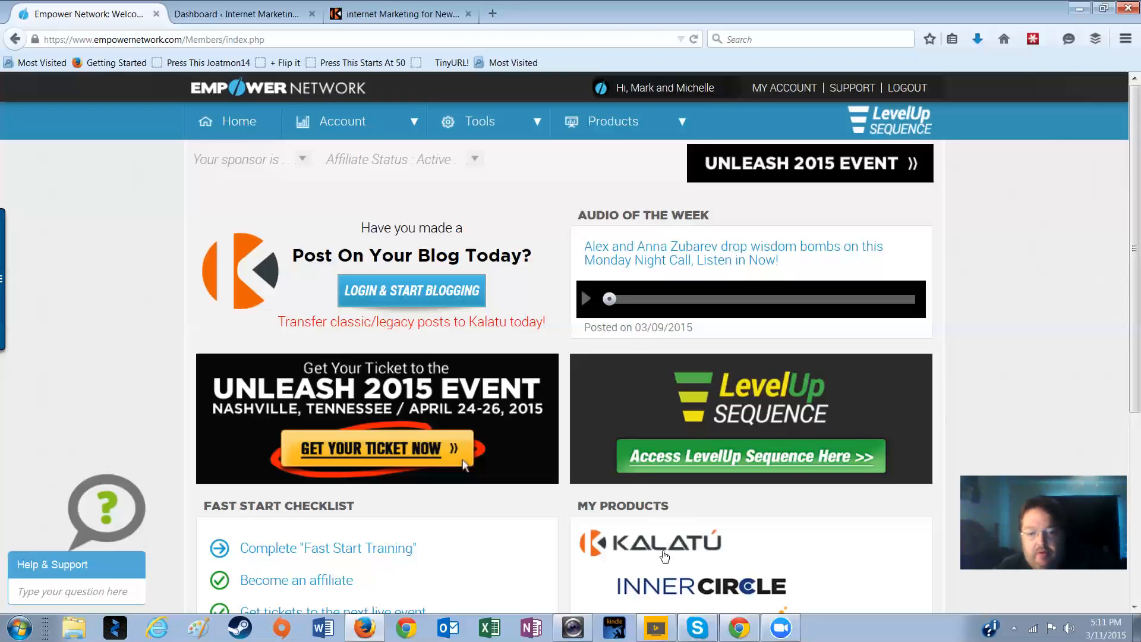
pyautogui.scroll(-3, 472, 526)
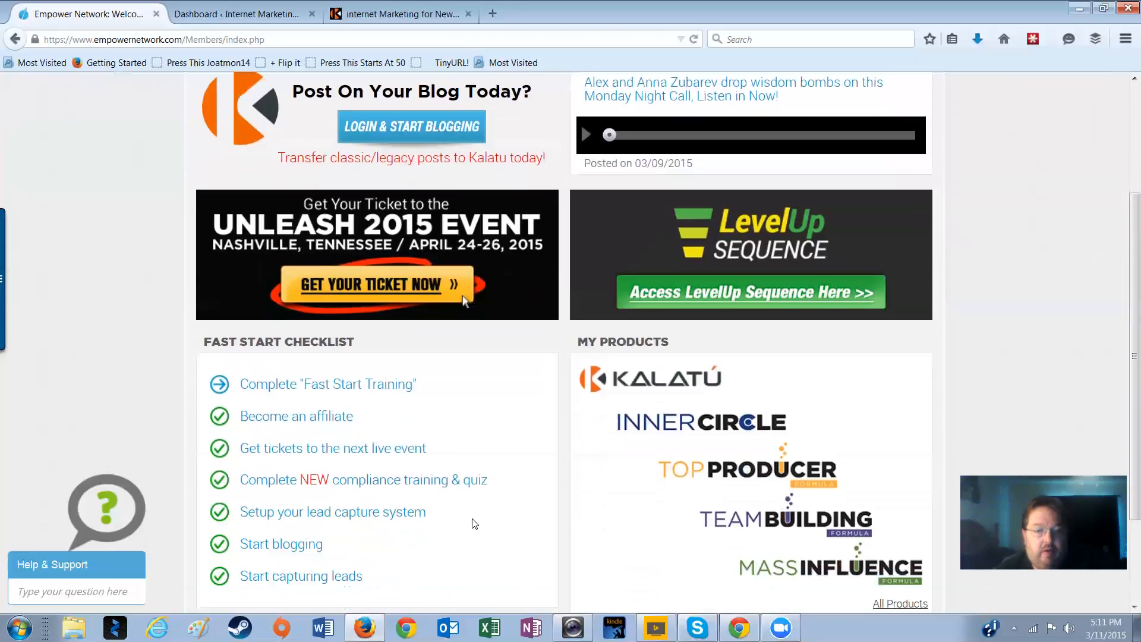
pyautogui.scroll(-2, 474, 522)
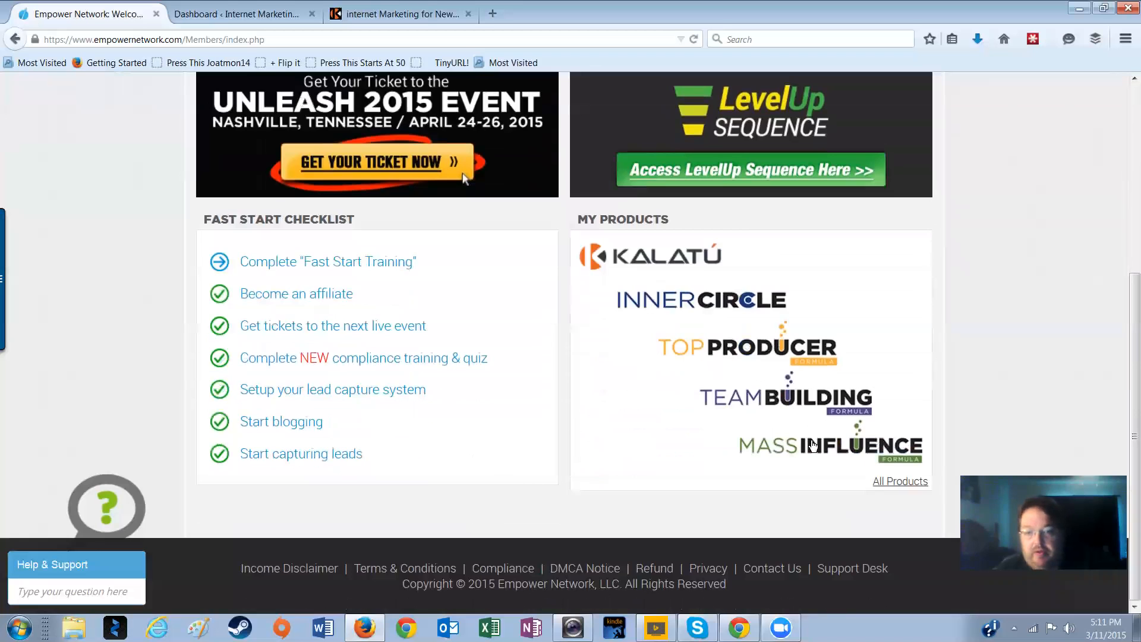
pyautogui.scroll(5, 594, 390)
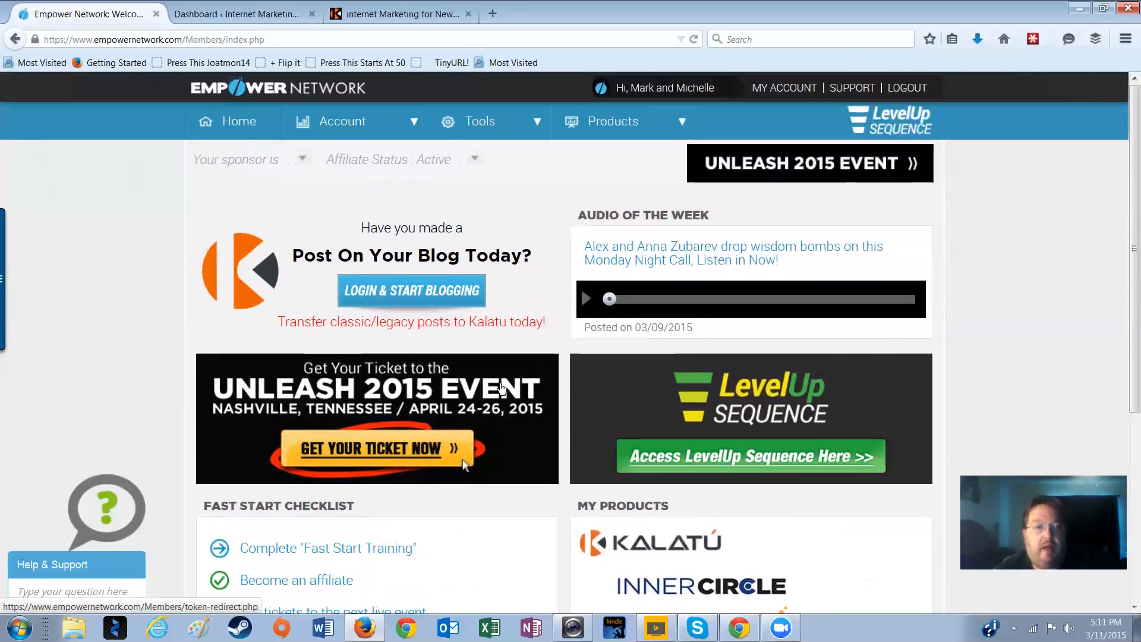
# Play the instruction video on the Kalatu blog dashboard, skip ahead a little, and pause it.
pyautogui.click(251, 15)
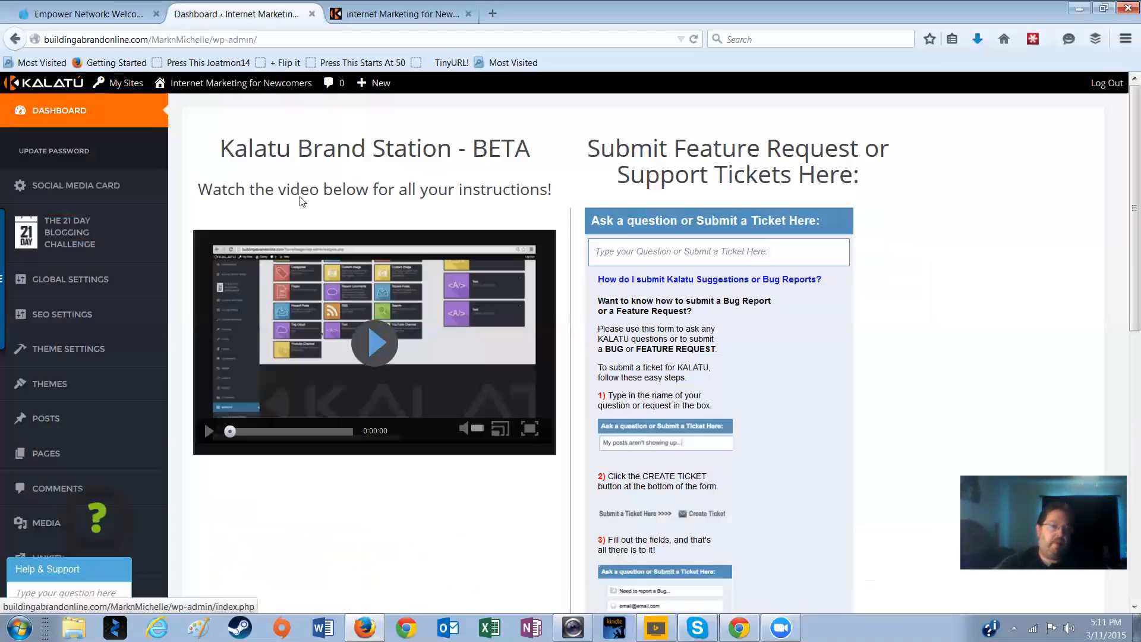
pyautogui.click(371, 343)
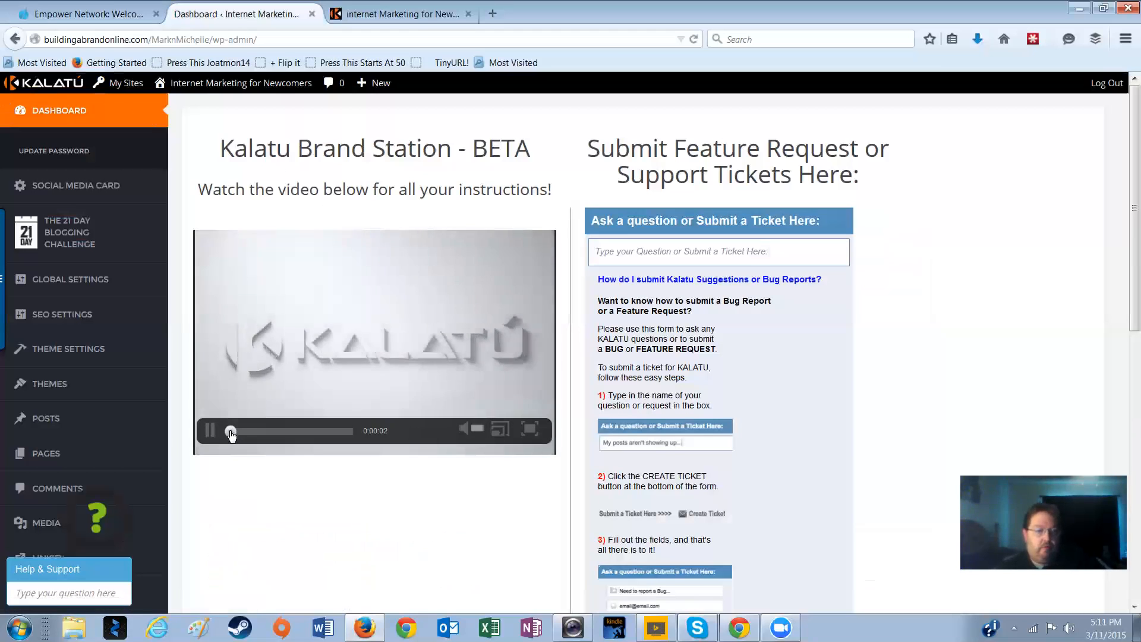
pyautogui.click(242, 431)
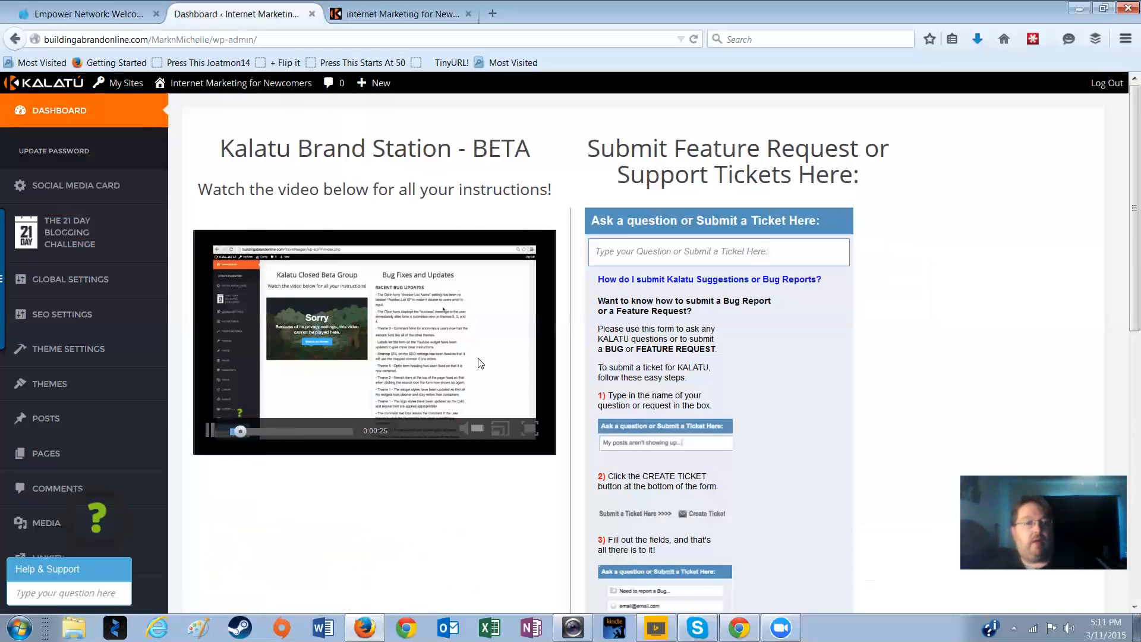
pyautogui.moveTo(278, 423)
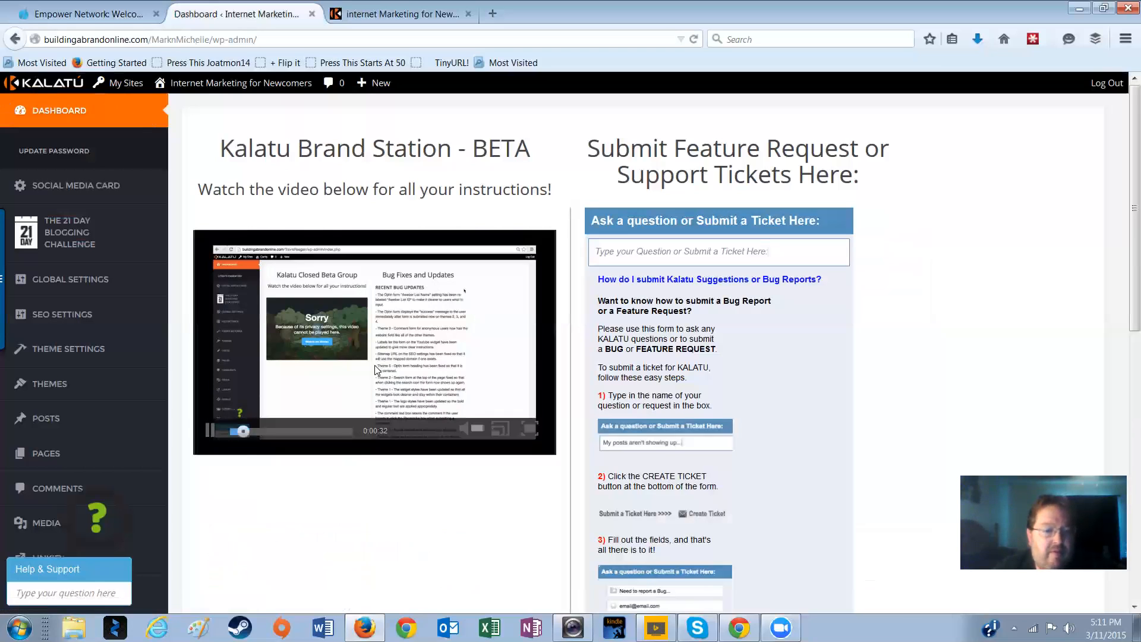
pyautogui.click(211, 431)
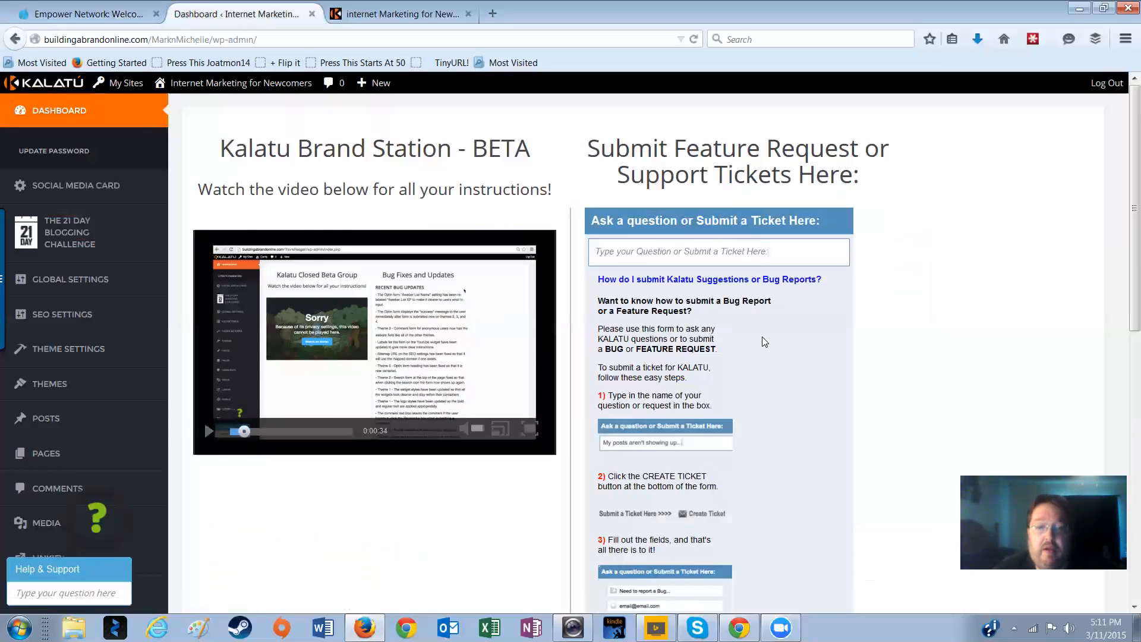
# Review the dashboard's support ticket instructions and open the Social Media Card settings.
pyautogui.scroll(-3, 778, 353)
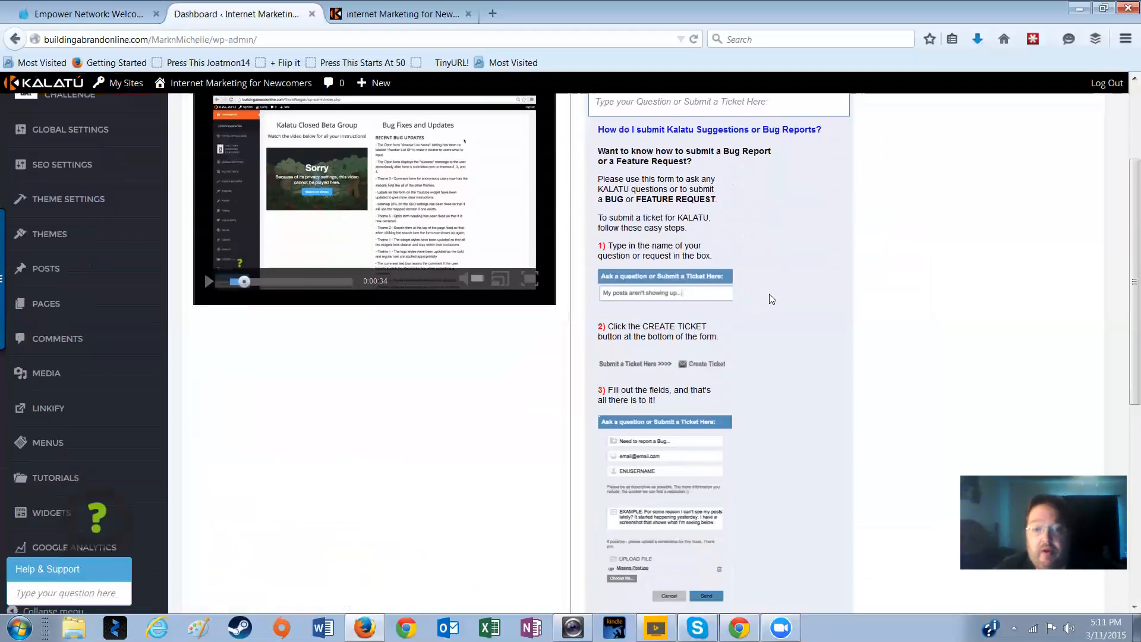
pyautogui.scroll(3, 793, 401)
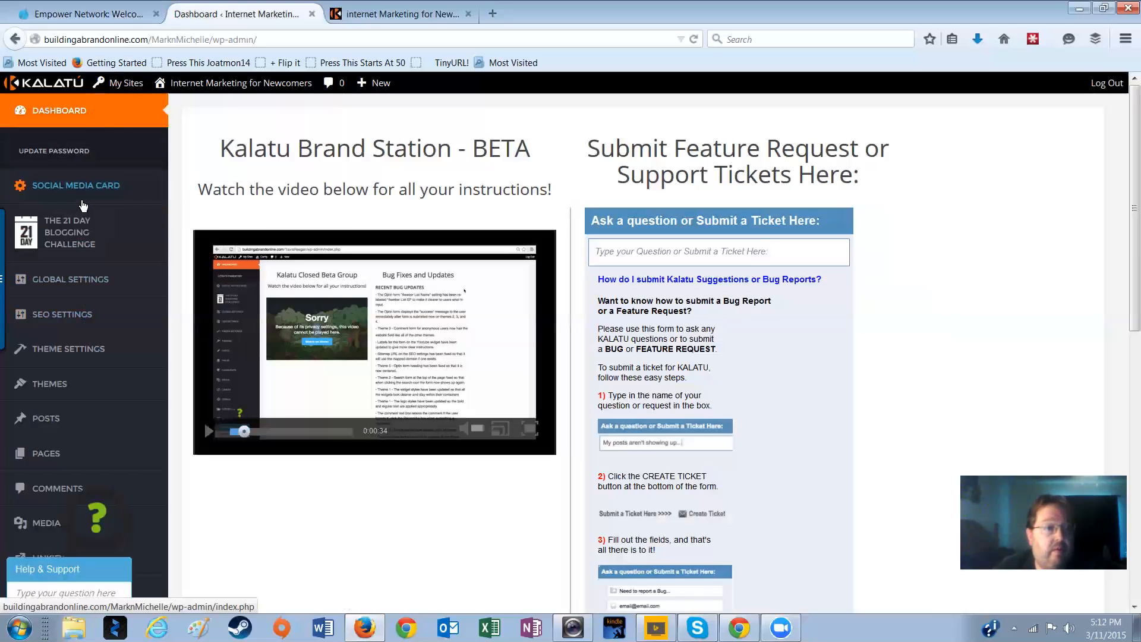
pyautogui.click(82, 197)
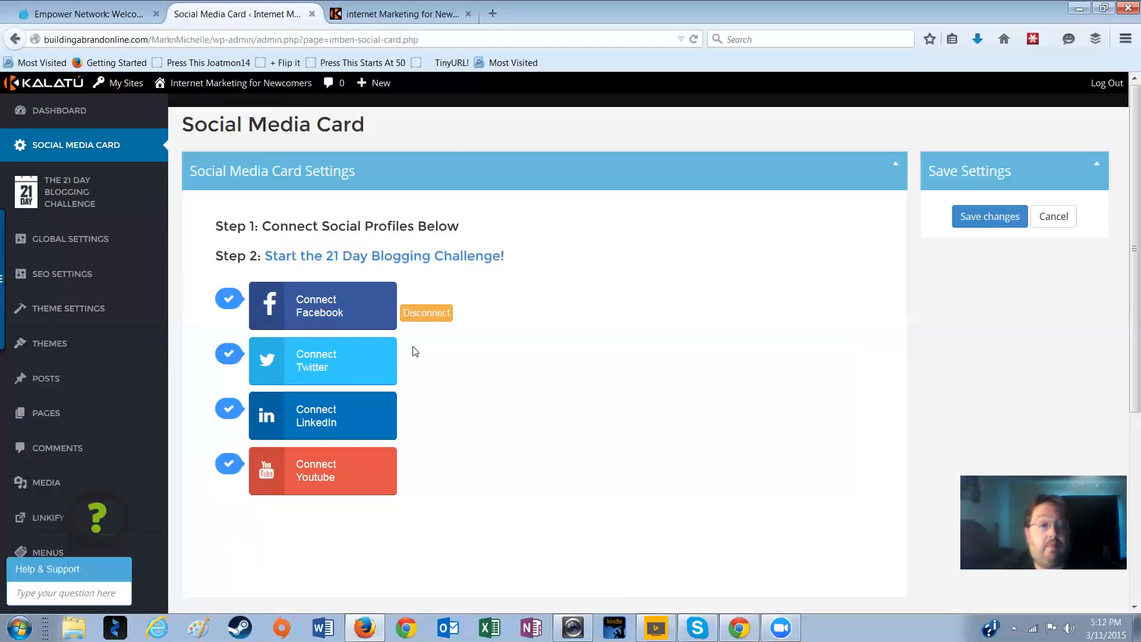
# Open the Global Settings and review the general, comment moderation, front page and backup options.
pyautogui.click(57, 246)
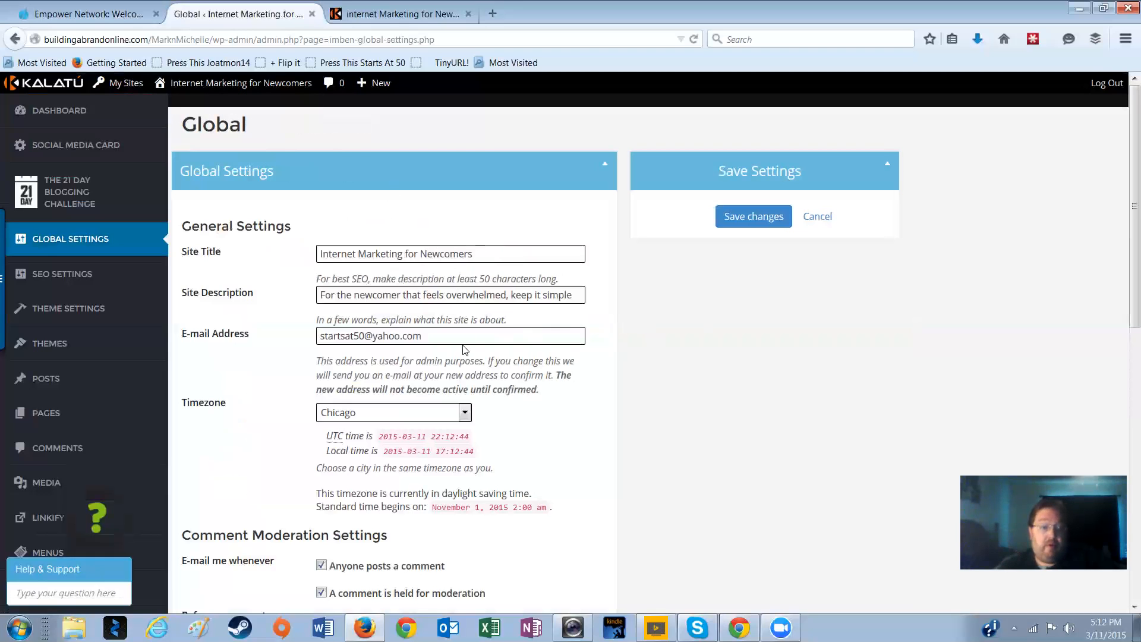
pyautogui.scroll(-3, 466, 349)
pyautogui.scroll(2, 416, 283)
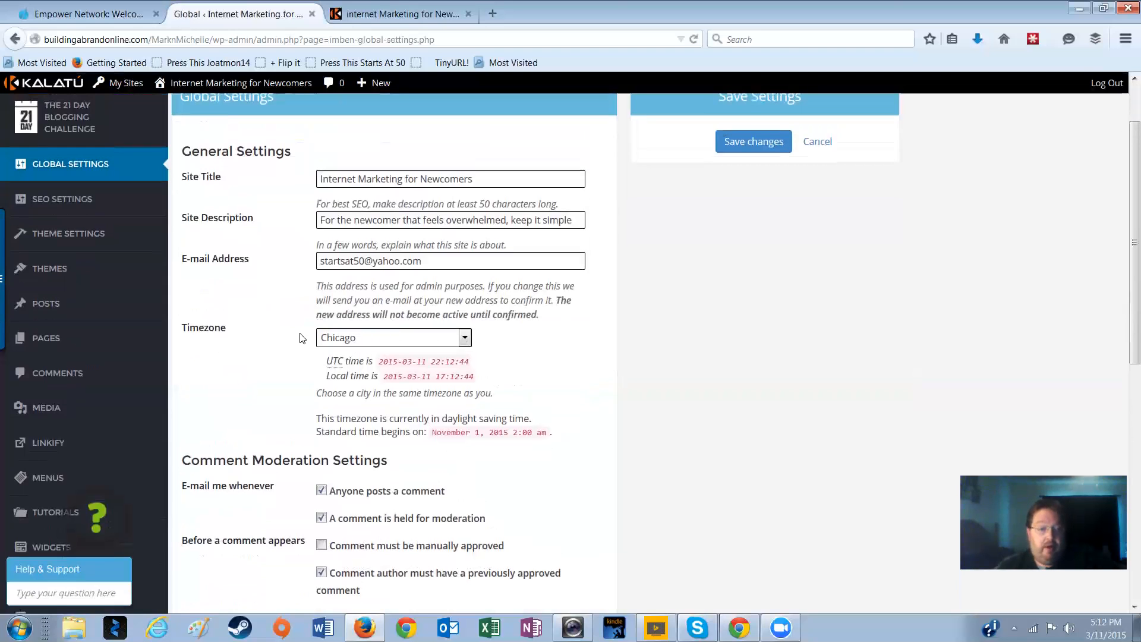
pyautogui.scroll(-4, 418, 360)
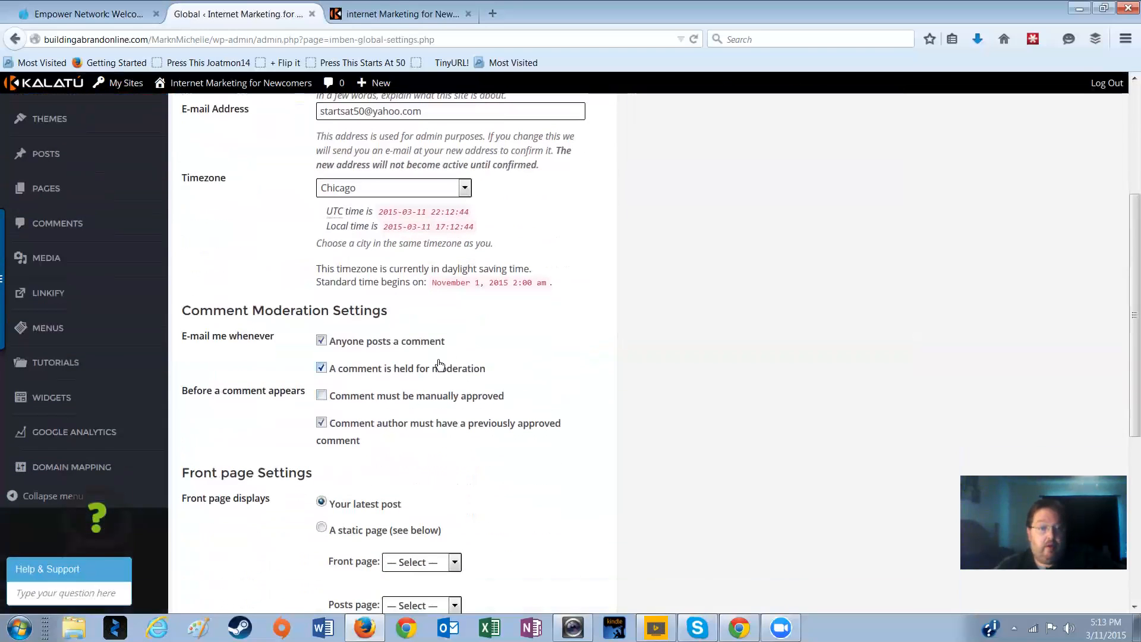
pyautogui.scroll(-3, 300, 270)
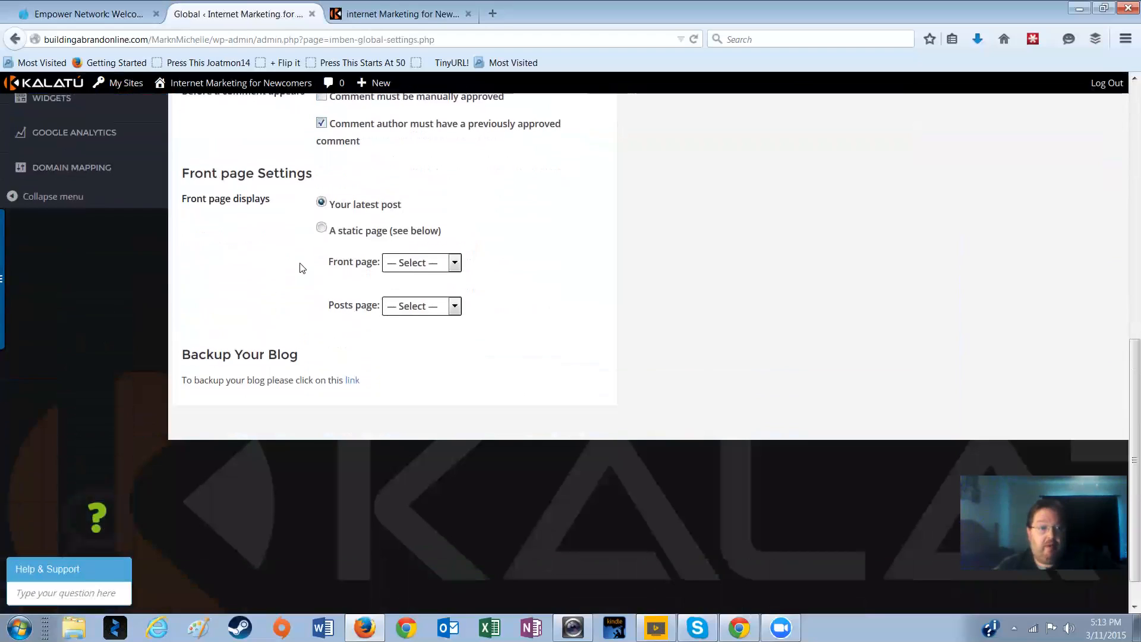
pyautogui.scroll(1, 285, 266)
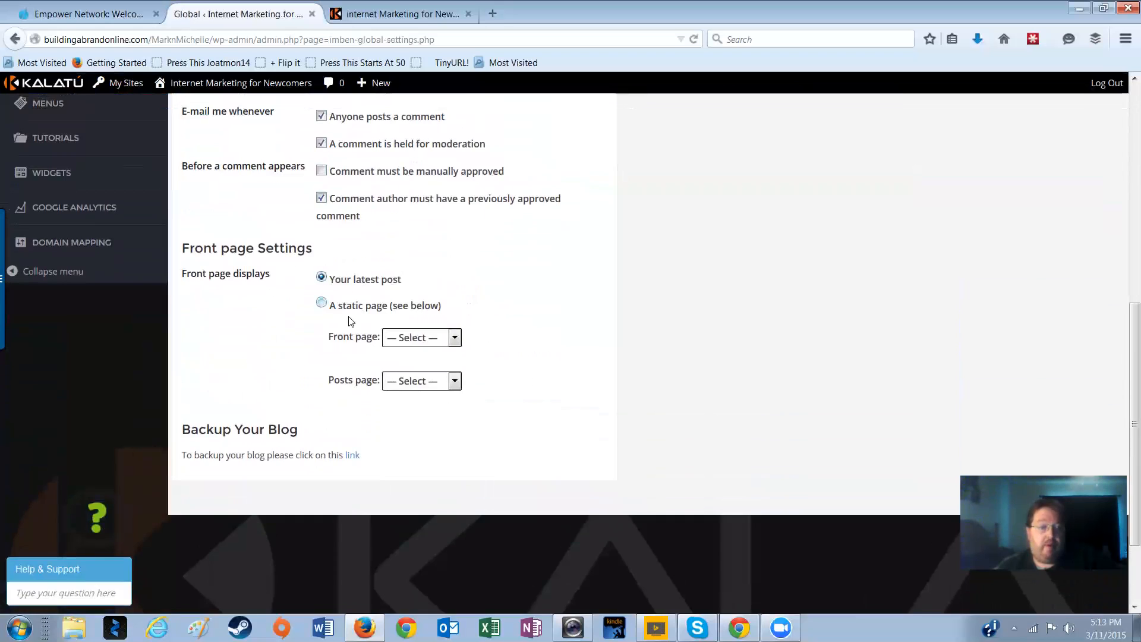
pyautogui.scroll(7, 350, 322)
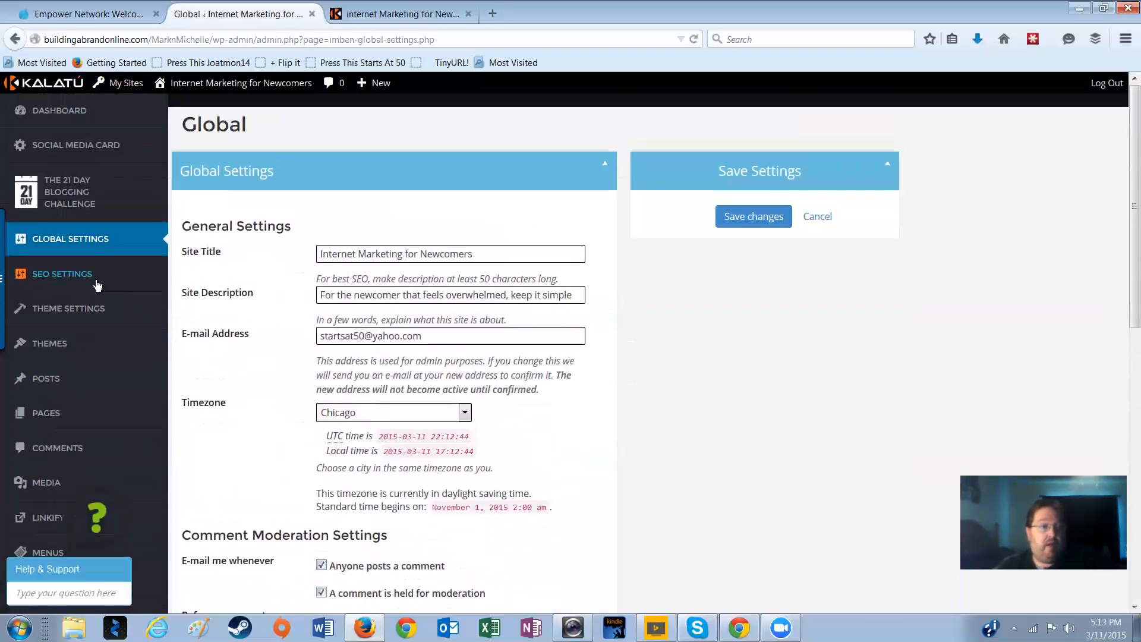
# Open the SEO Settings and review the Facebook sharing fields and the SEO title, description and keywords.
pyautogui.click(84, 280)
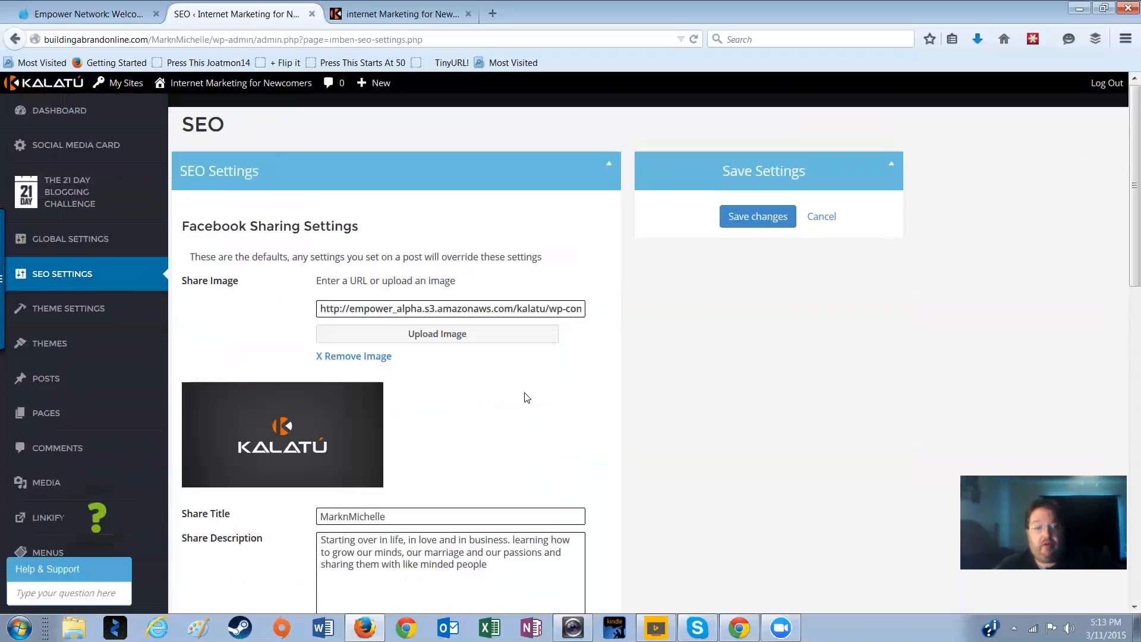
pyautogui.scroll(-3, 526, 397)
pyautogui.scroll(-2, 539, 403)
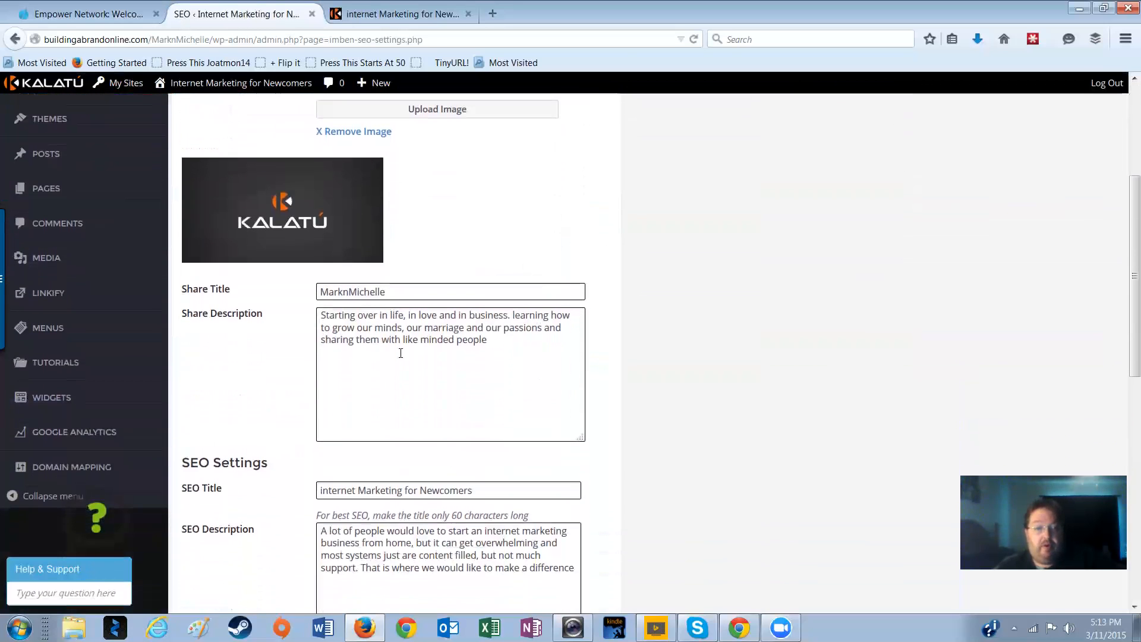
pyautogui.scroll(-4, 448, 337)
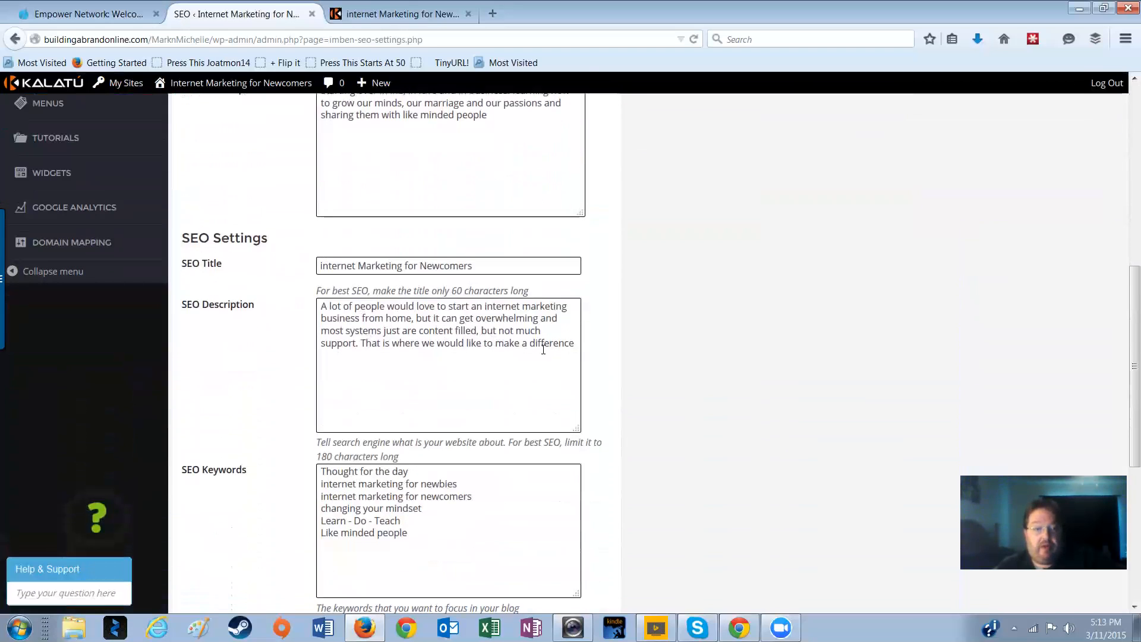
pyautogui.scroll(-4, 467, 466)
pyautogui.scroll(2, 475, 450)
pyautogui.scroll(12, 476, 450)
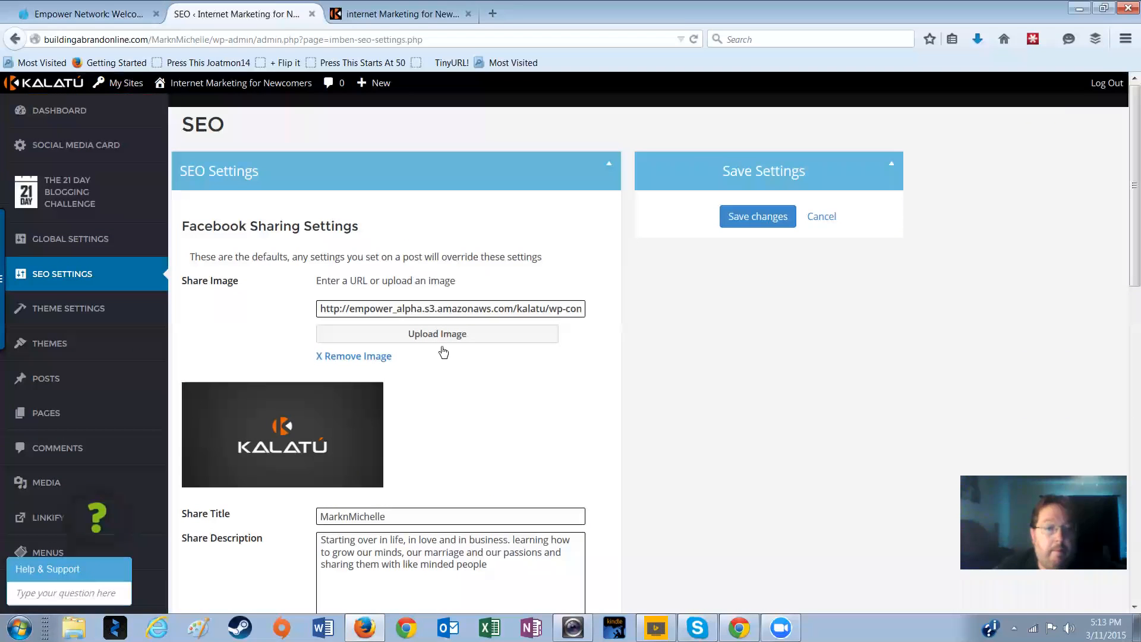
# Open the Theme Settings and examine the General options for logo, navigation bar, background and link colors.
pyautogui.click(83, 306)
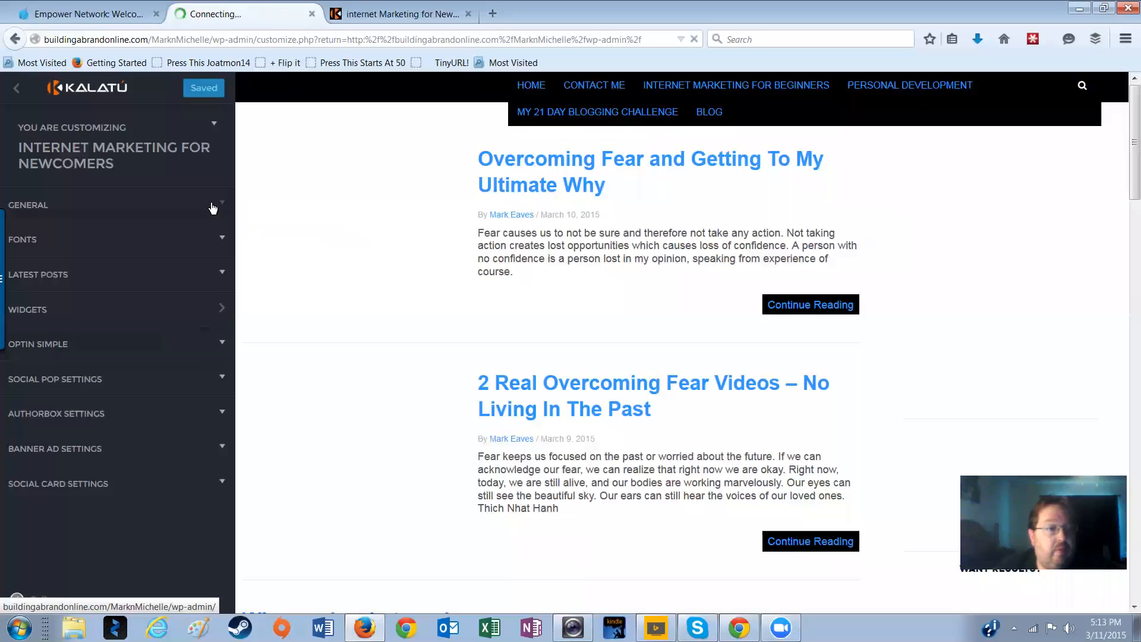
pyautogui.click(209, 205)
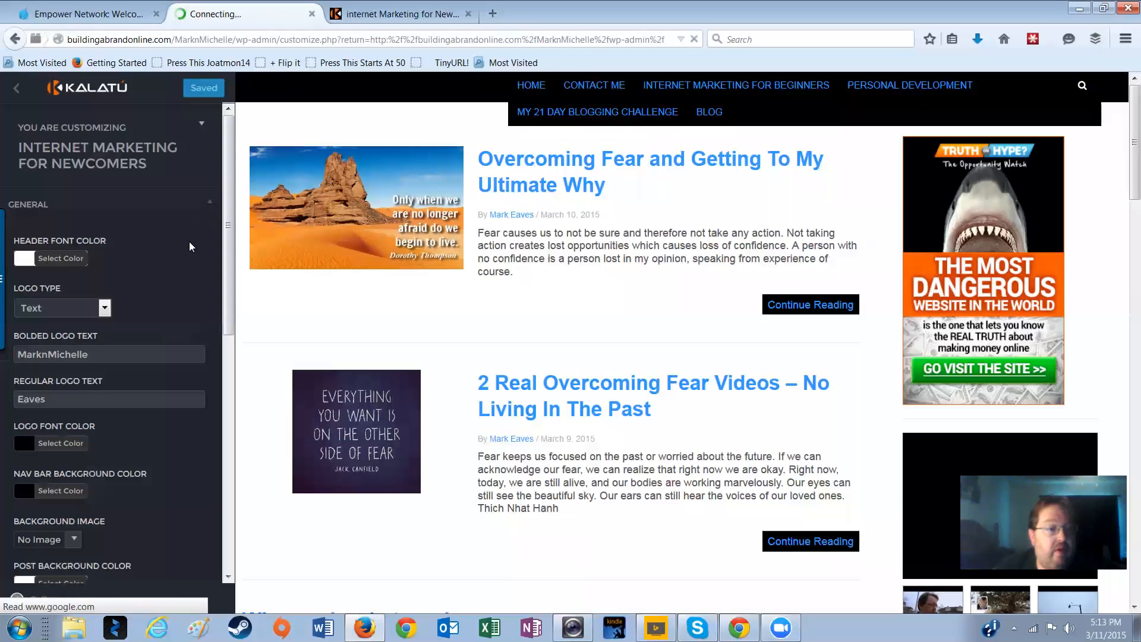
pyautogui.scroll(-3, 193, 225)
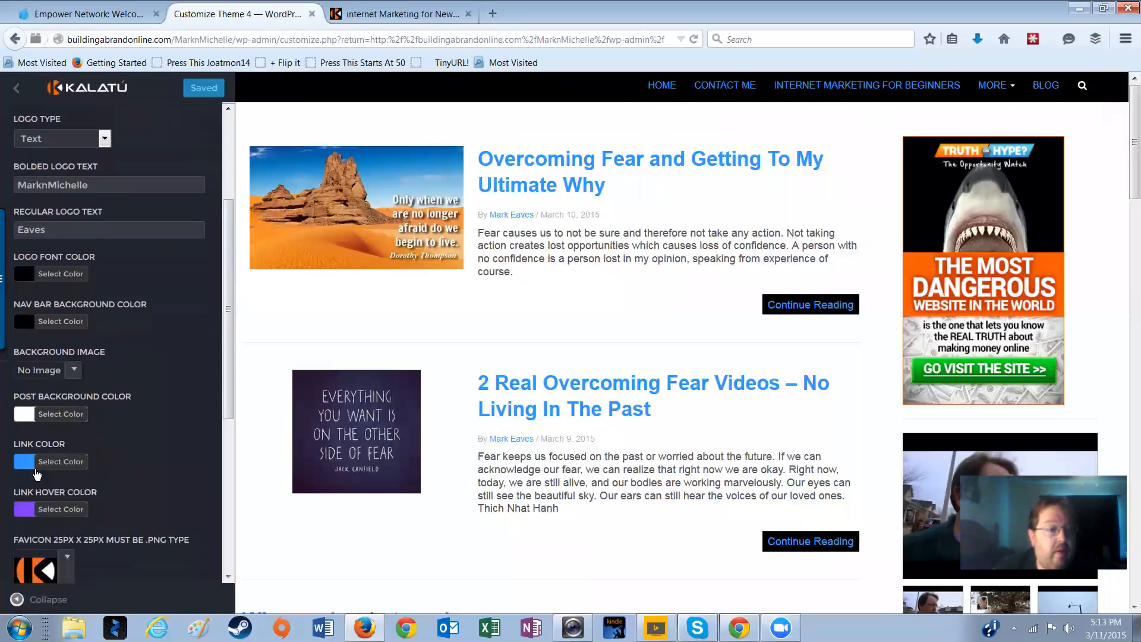
# Try red and blue as the post background color, restore the default #ffffff, and save and publish.
pyautogui.click(57, 419)
pyautogui.click(170, 454)
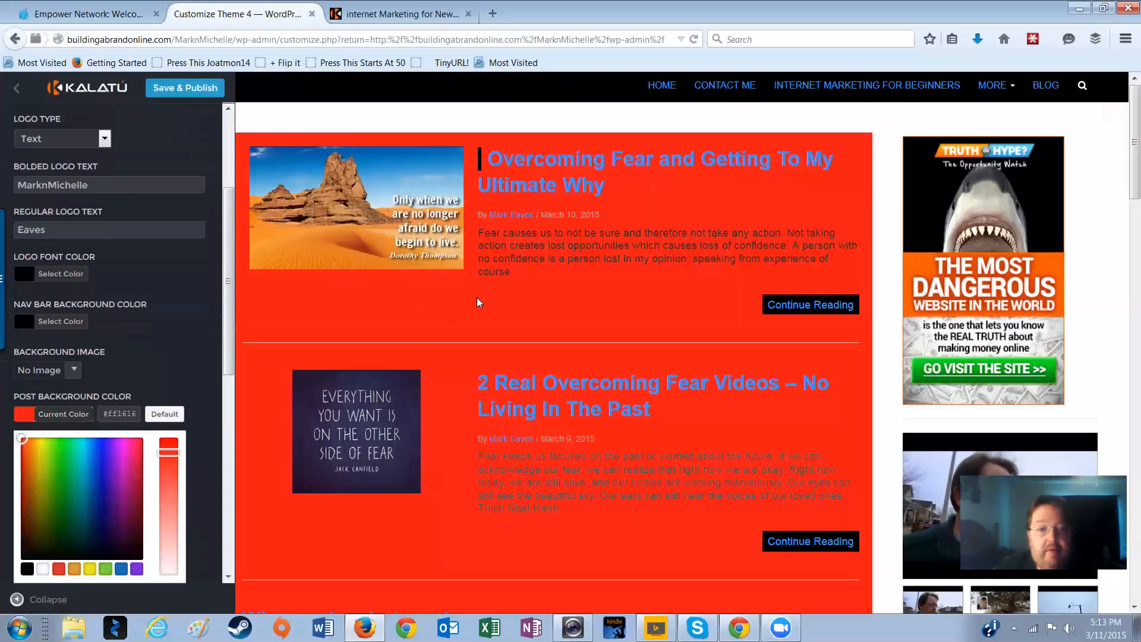
pyautogui.click(96, 477)
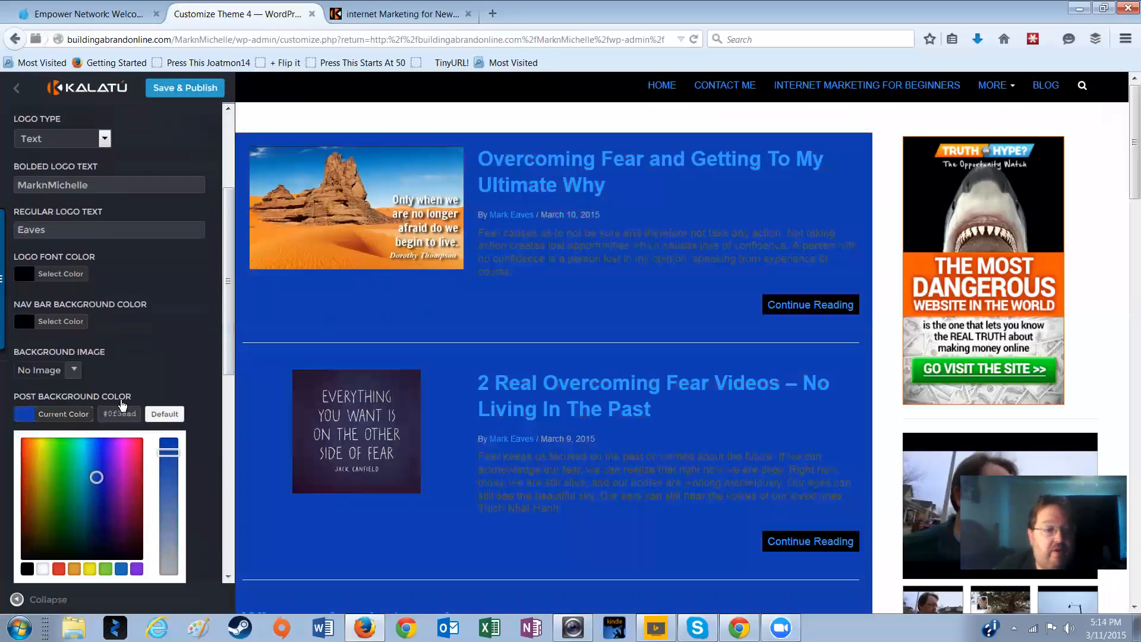
pyautogui.click(159, 414)
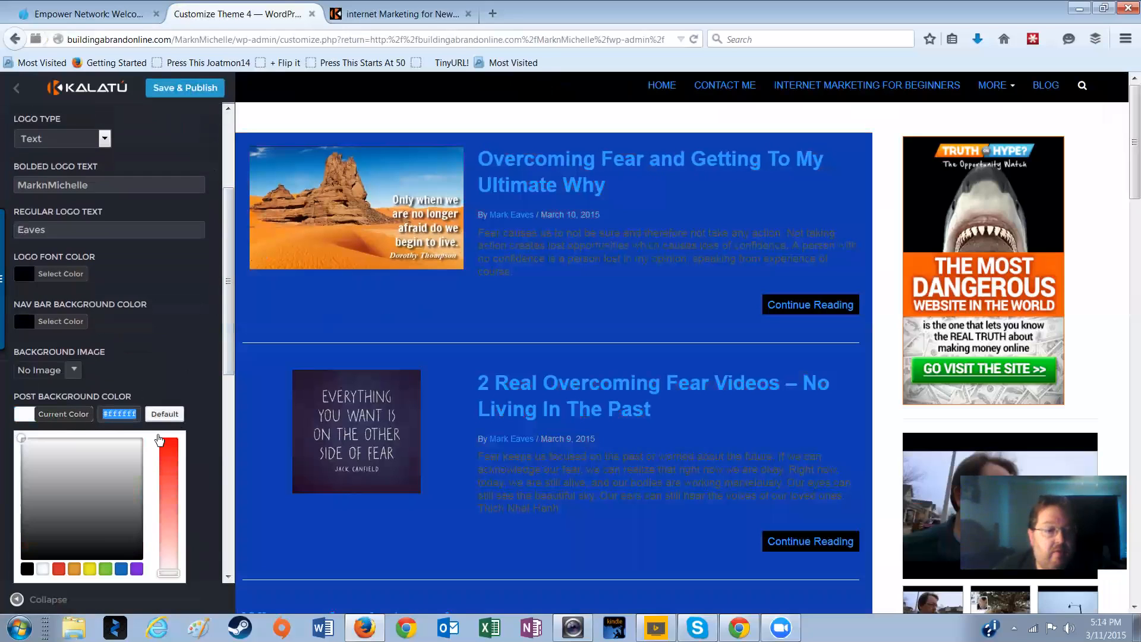
pyautogui.click(182, 89)
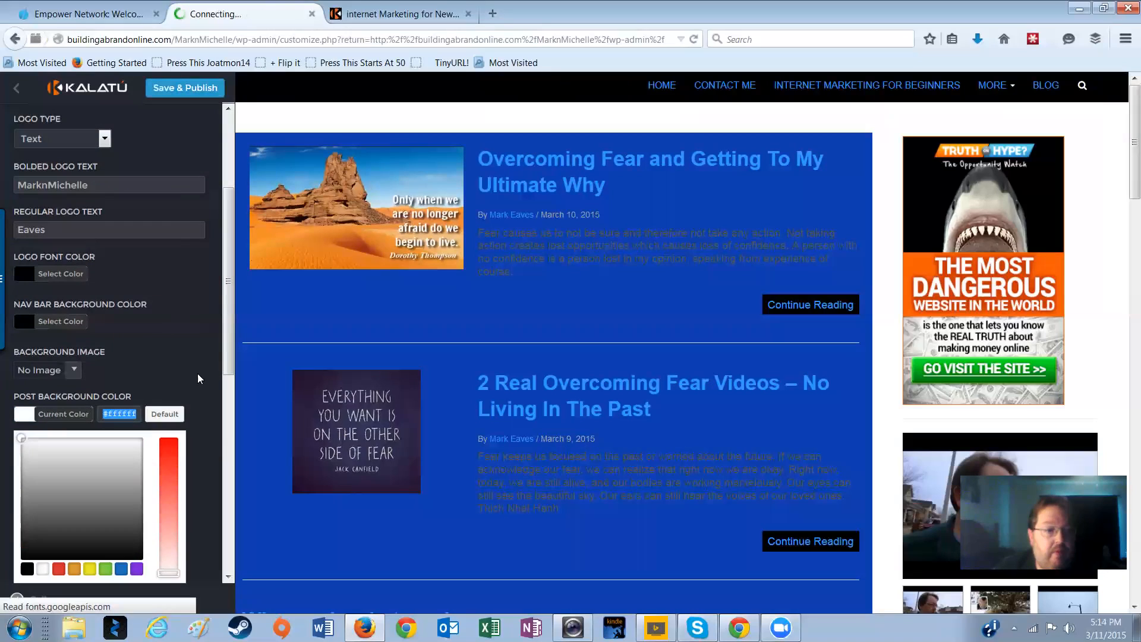
# Review the remaining General theme options for link color, link hover color and favicon.
pyautogui.scroll(-2, 205, 374)
pyautogui.scroll(-1, 208, 381)
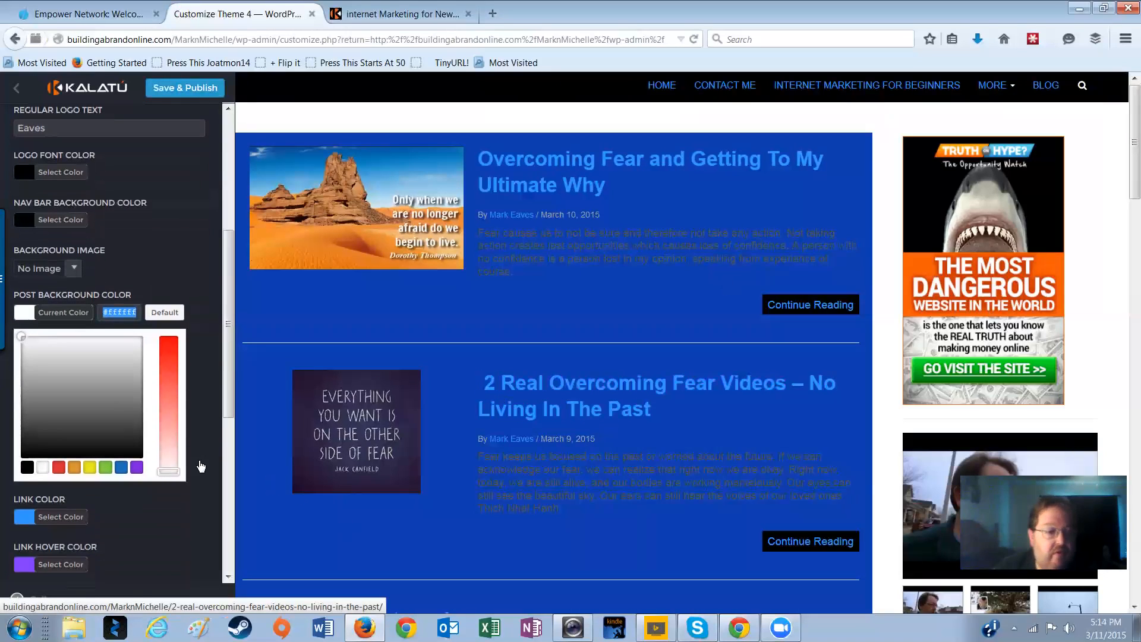
pyautogui.scroll(-2, 199, 467)
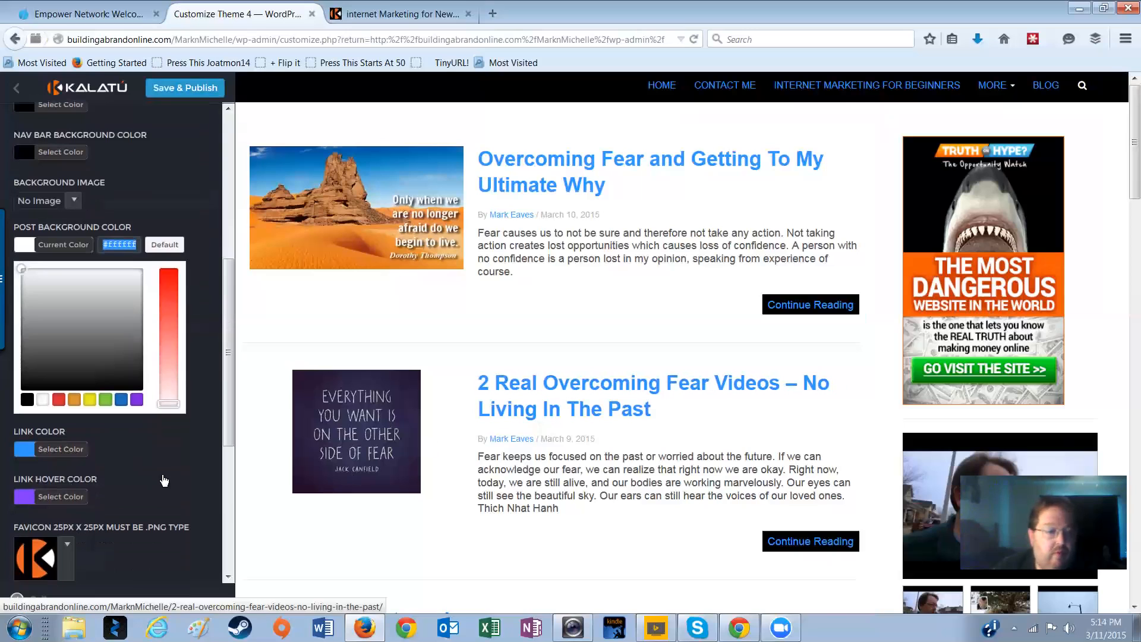
pyautogui.scroll(-3, 168, 481)
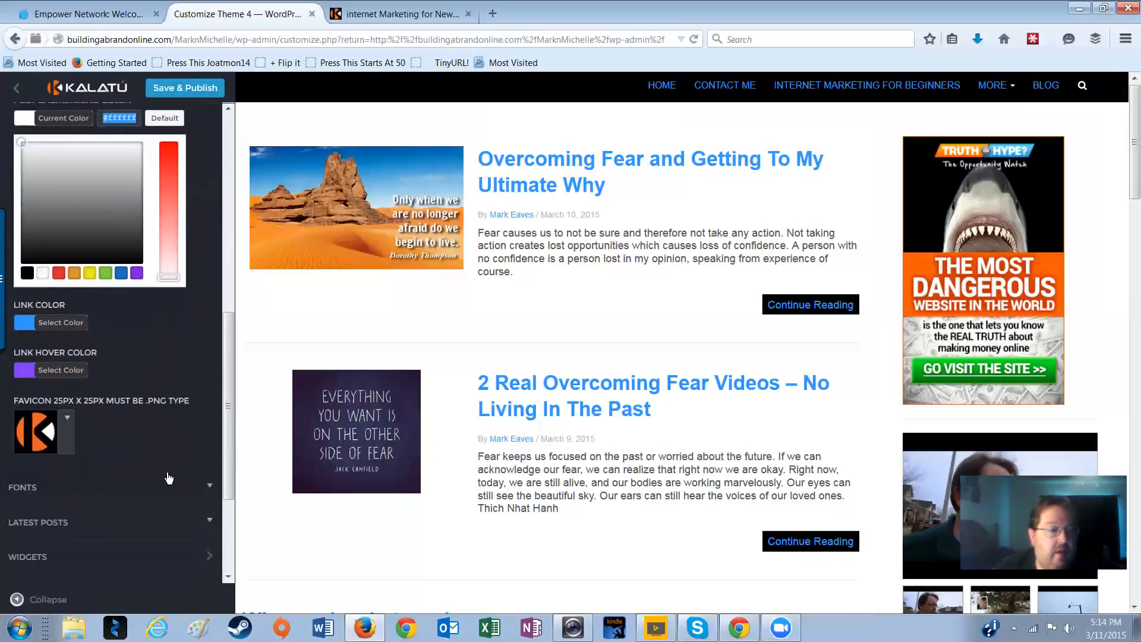
# Open the Fonts settings and browse the fonts available for the Page Font.
pyautogui.click(189, 474)
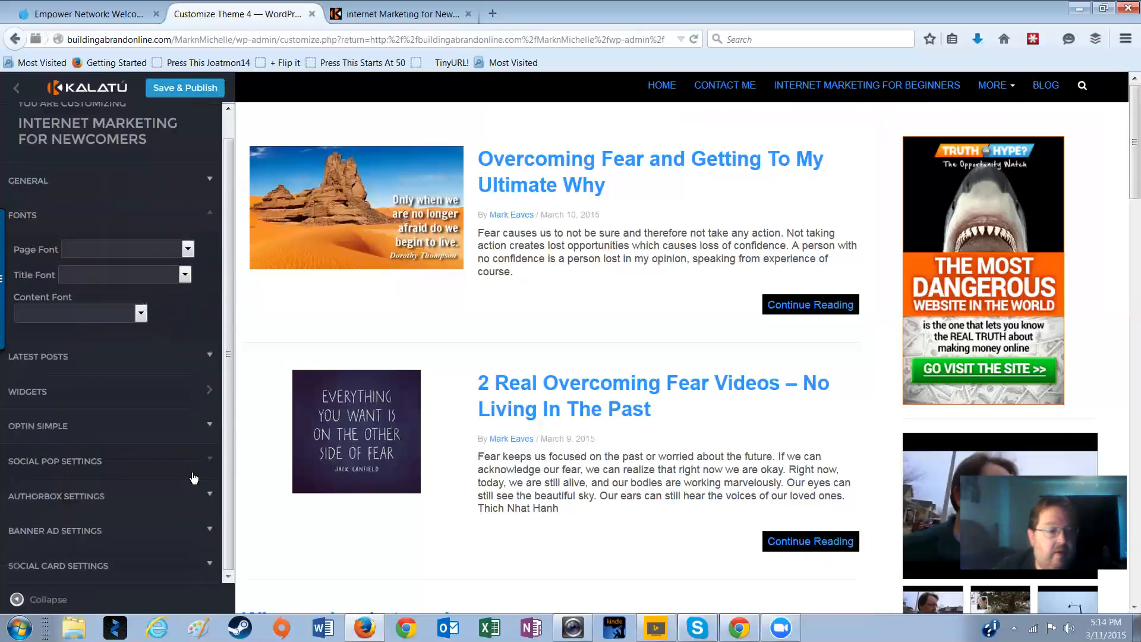
pyautogui.click(178, 252)
pyautogui.scroll(-2, 159, 377)
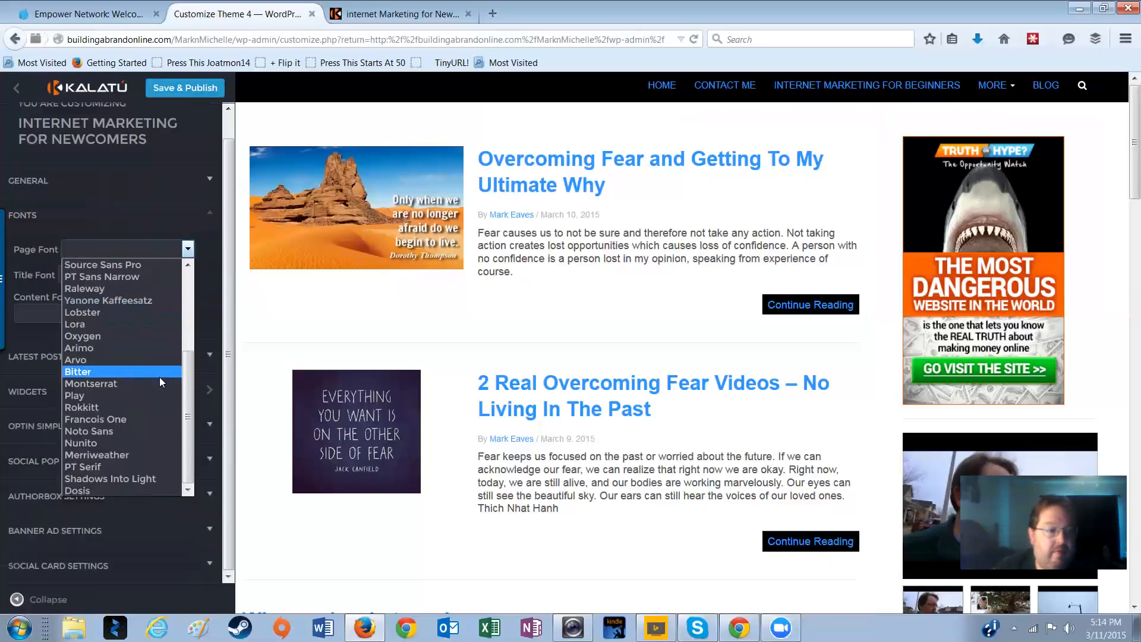
pyautogui.scroll(4, 159, 377)
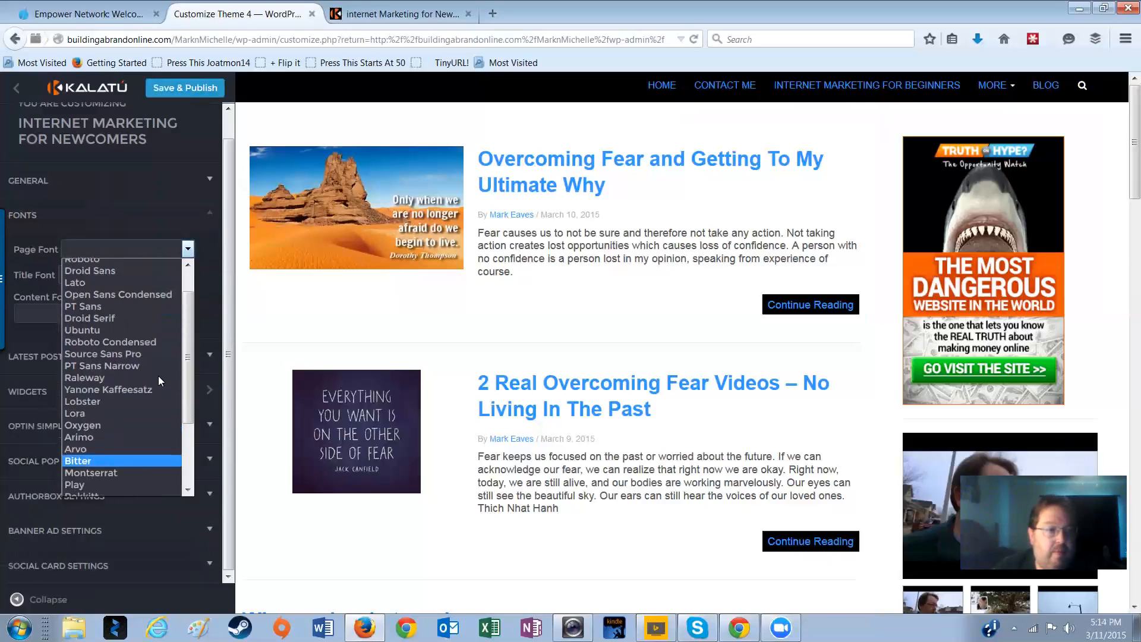
pyautogui.click(165, 250)
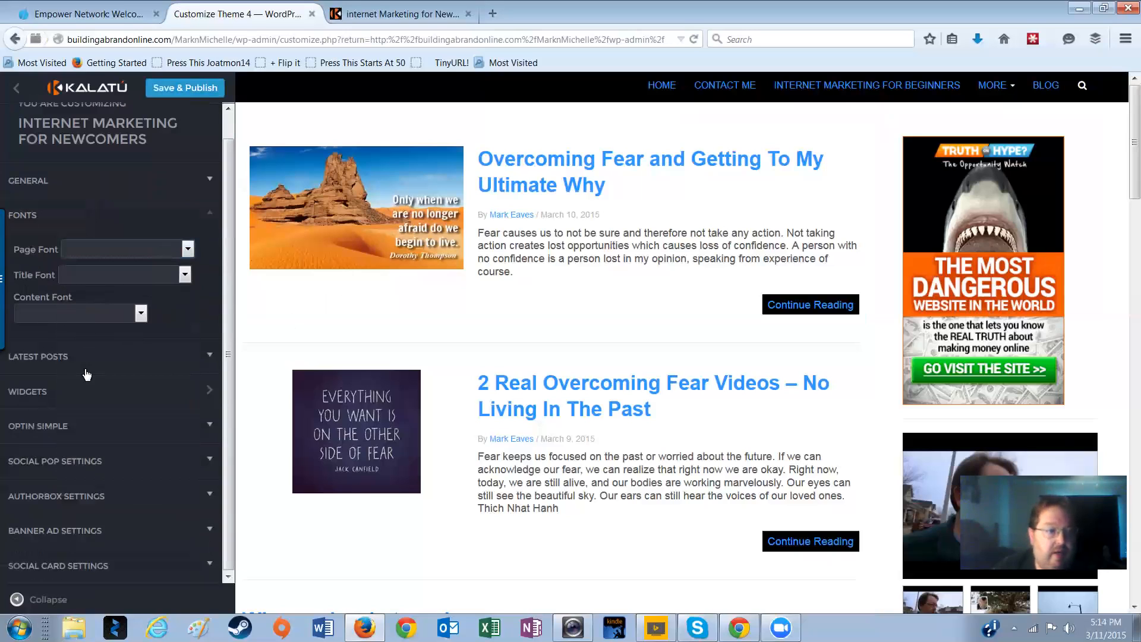
# Open the Latest Posts settings, look through the posts in the preview, and check the choices for number of posts to show.
pyautogui.click(158, 364)
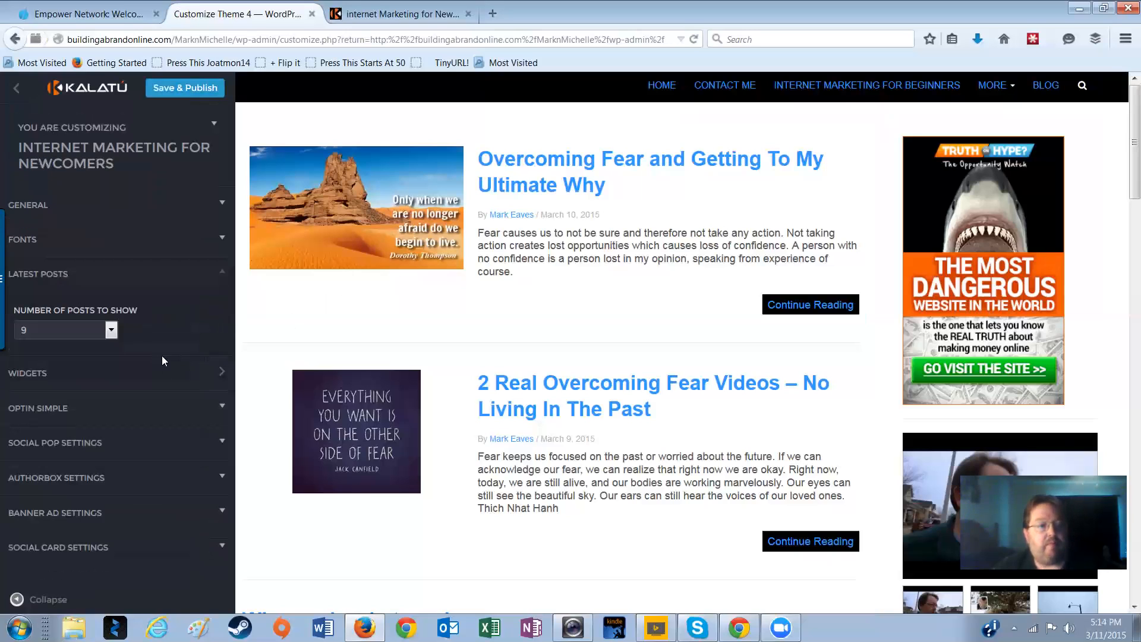
pyautogui.scroll(-5, 683, 350)
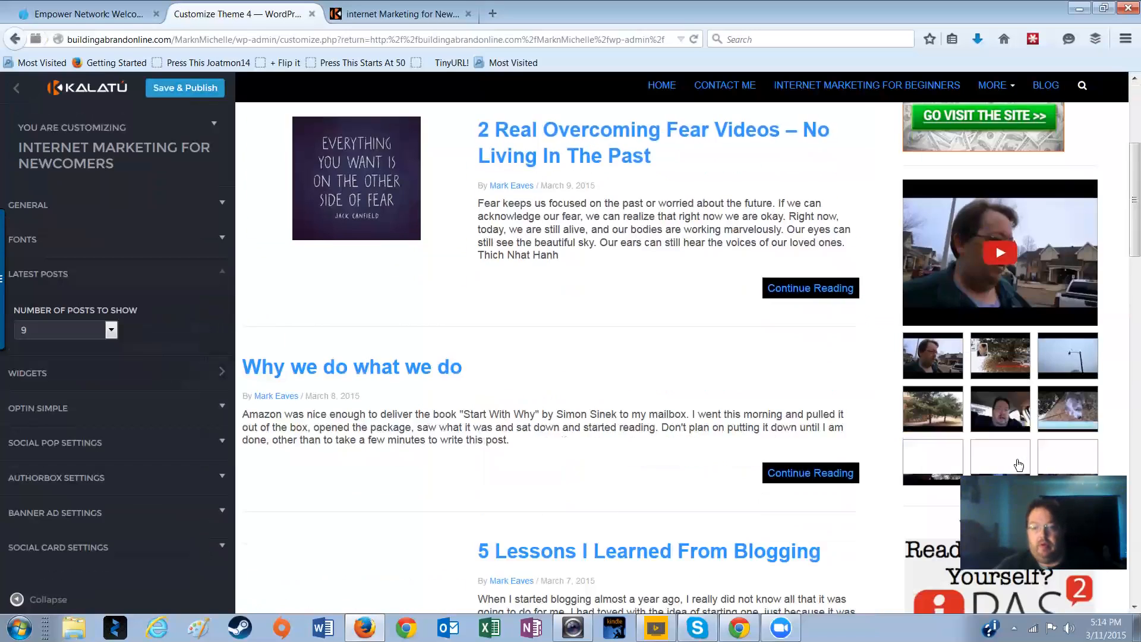
pyautogui.scroll(-5, 952, 488)
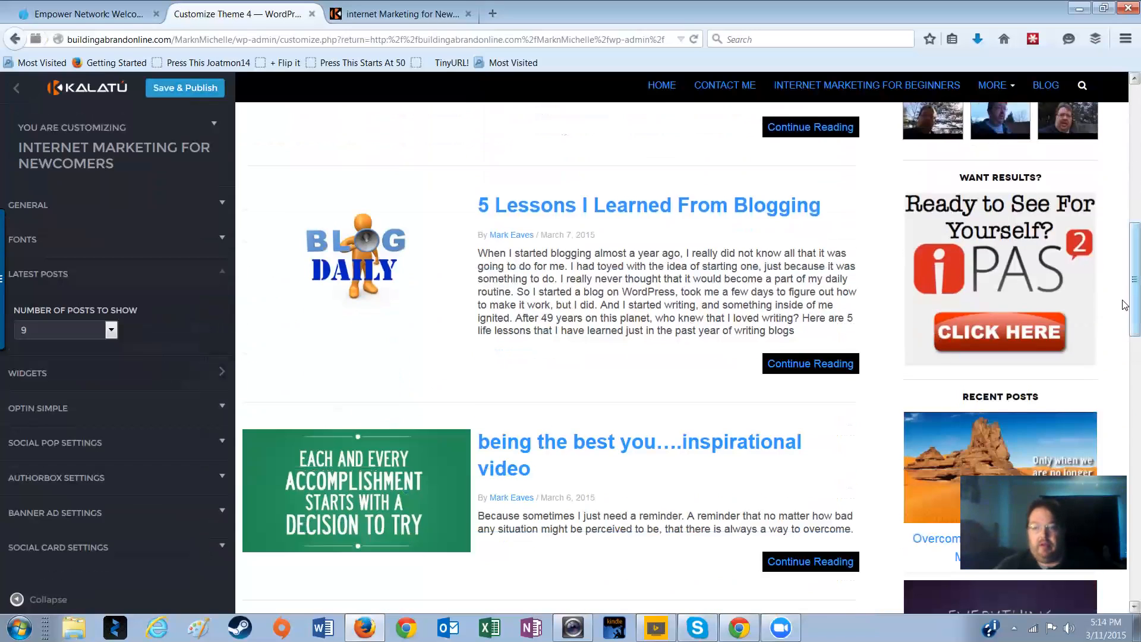
pyautogui.scroll(-13, 952, 489)
pyautogui.moveTo(1134, 442); pyautogui.dragTo(1125, 124)
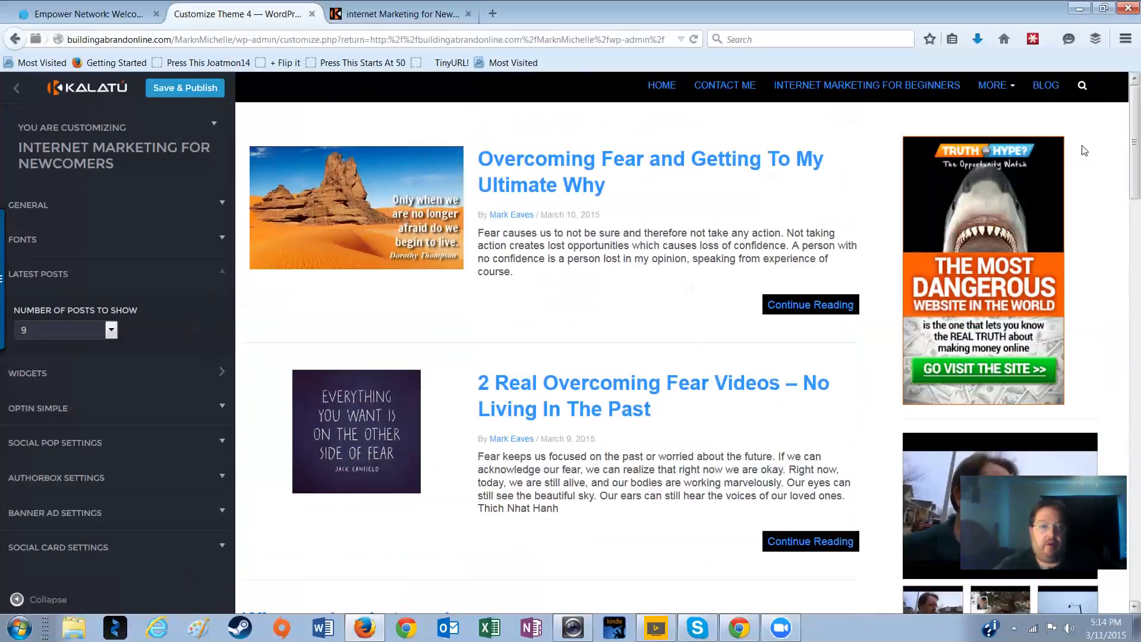
pyautogui.scroll(-20, 673, 329)
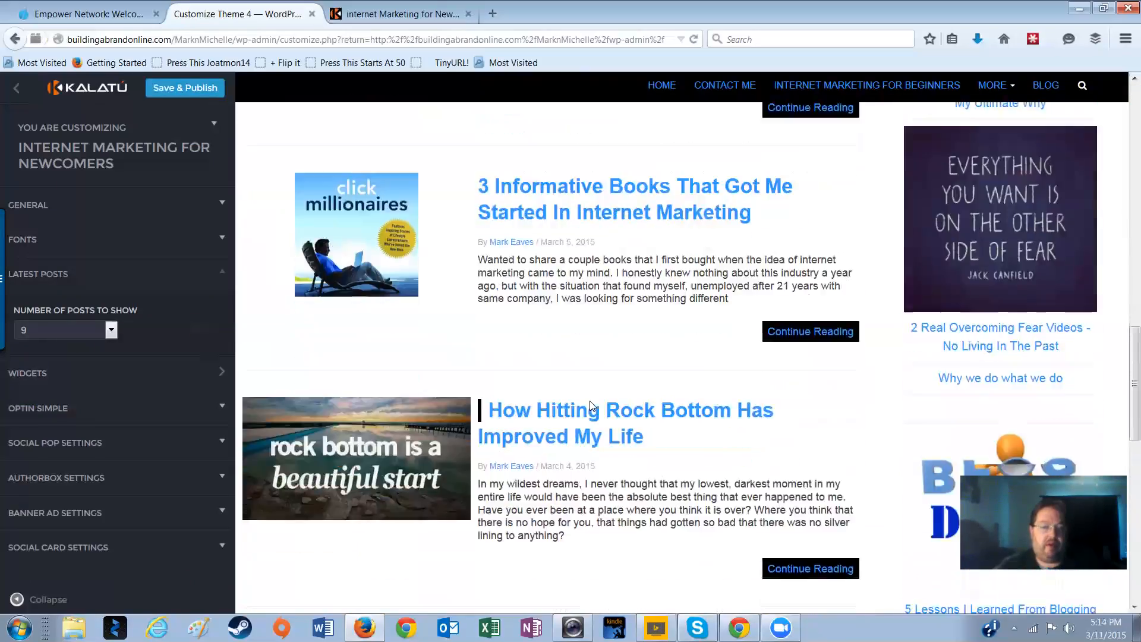
pyautogui.scroll(4, 582, 393)
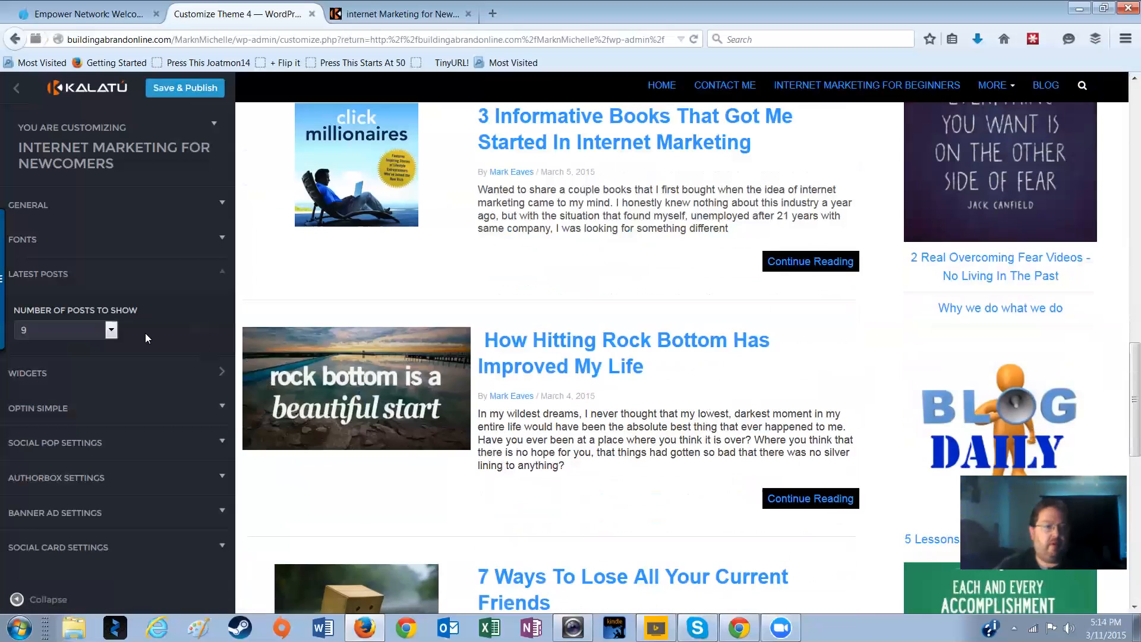
pyautogui.click(108, 330)
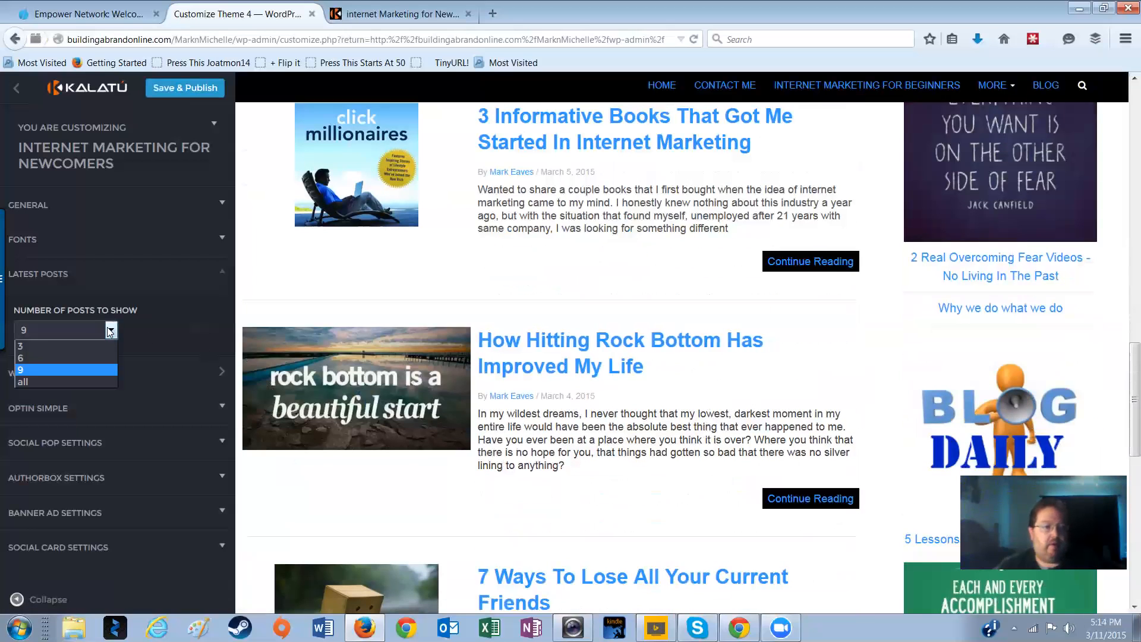
pyautogui.click(110, 331)
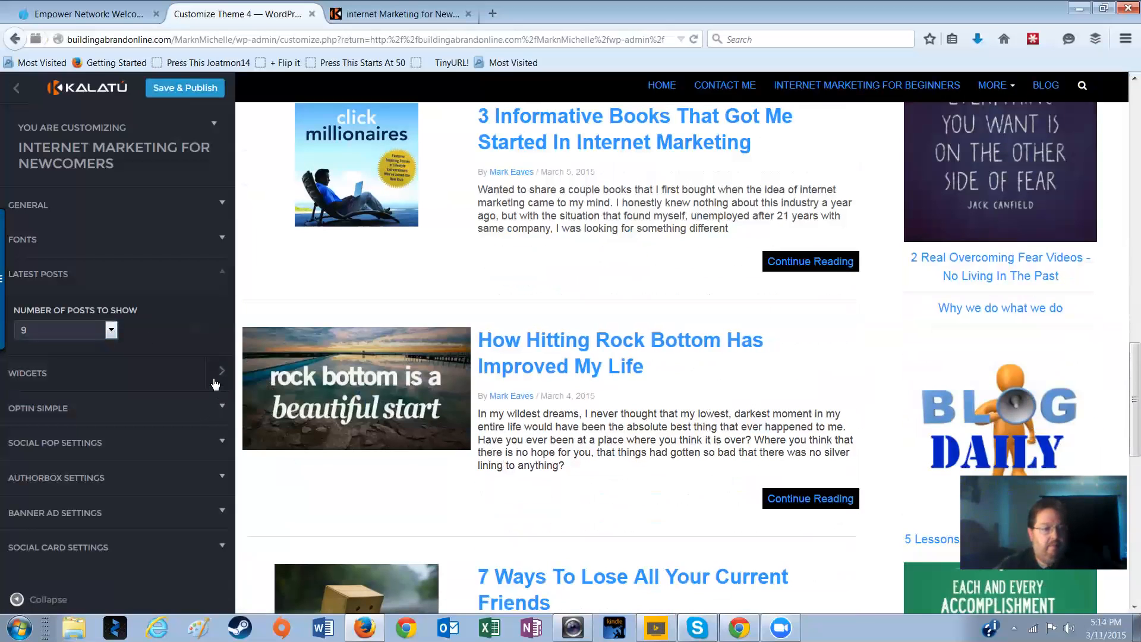
# Review the Optin Simple settings, including form style, mailing list service options, campaign name, title and description, keeping GetResponse selected.
pyautogui.click(216, 407)
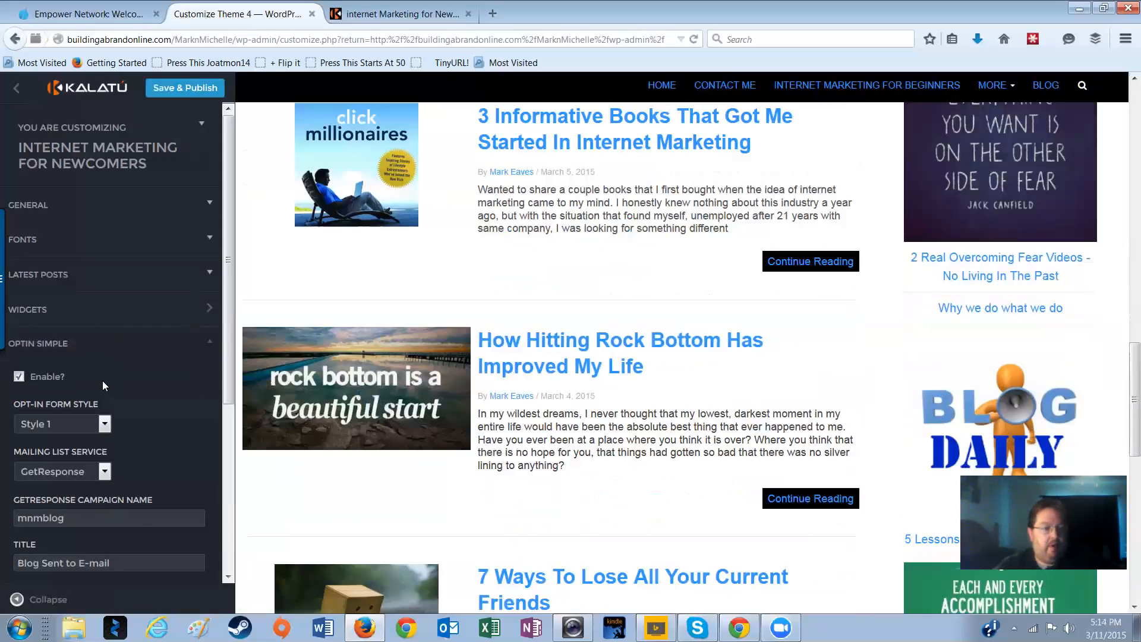
pyautogui.scroll(-1, 127, 422)
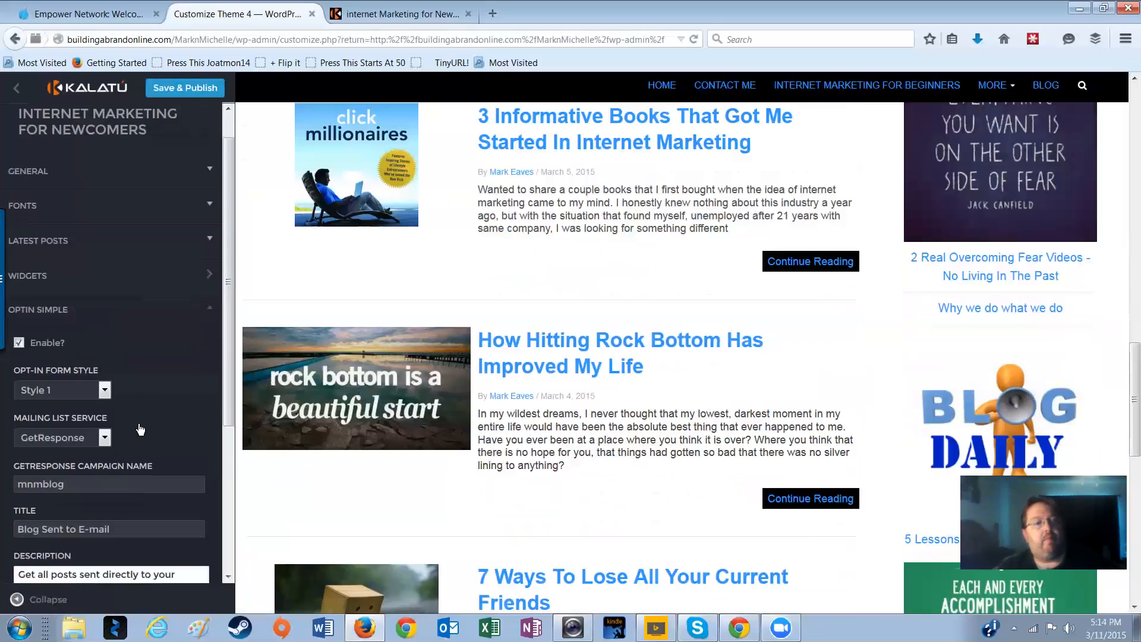
pyautogui.click(101, 438)
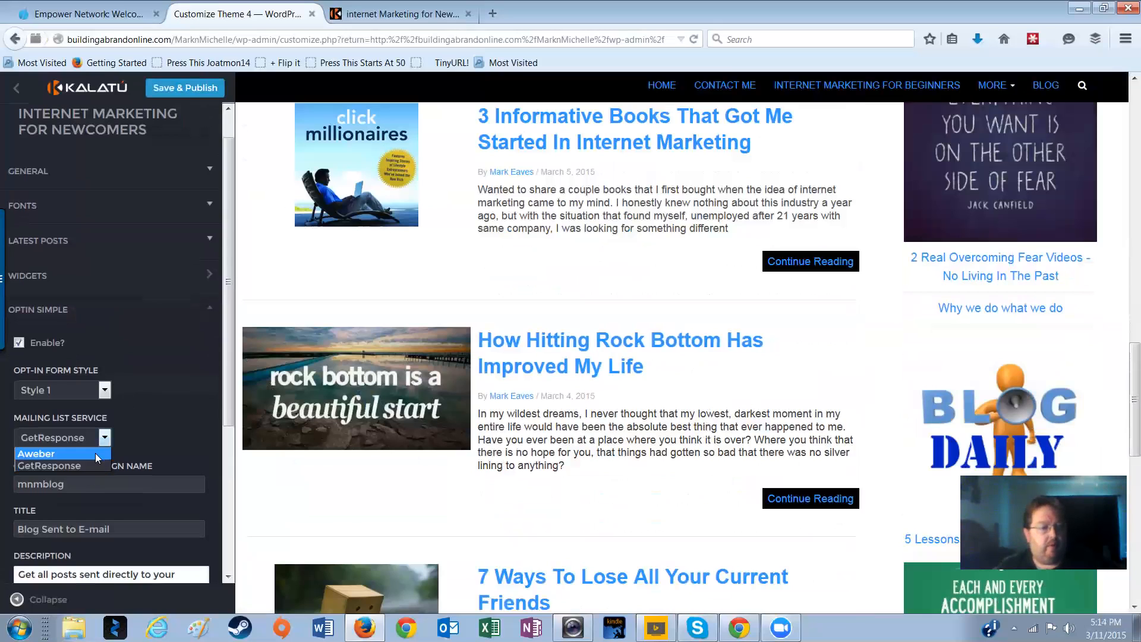
pyautogui.click(93, 465)
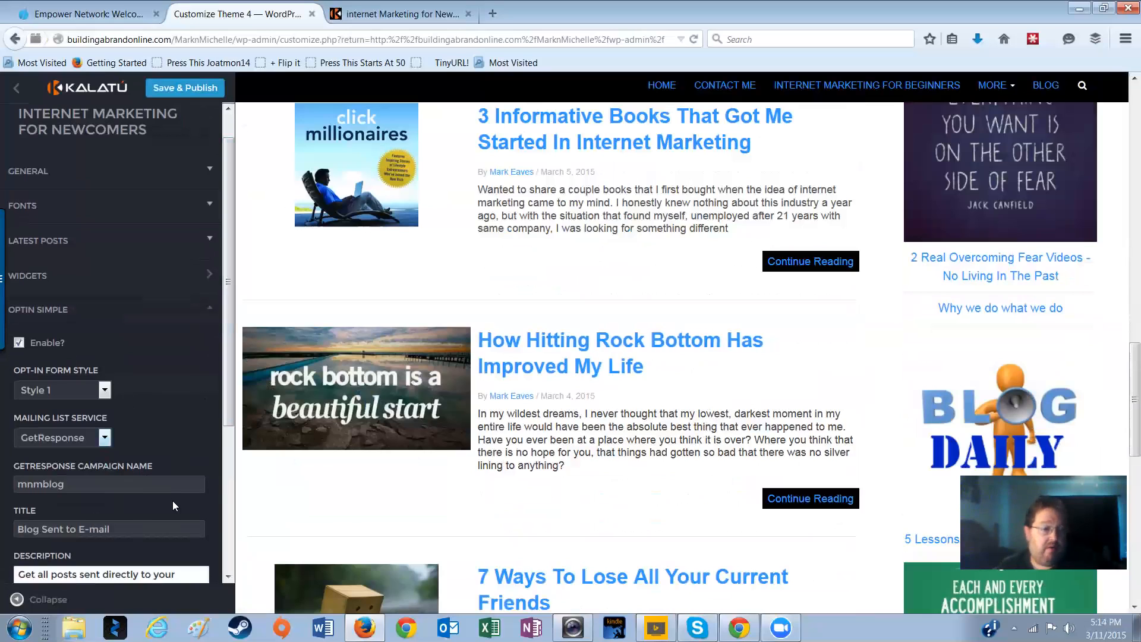
pyautogui.moveTo(229, 404); pyautogui.dragTo(228, 459)
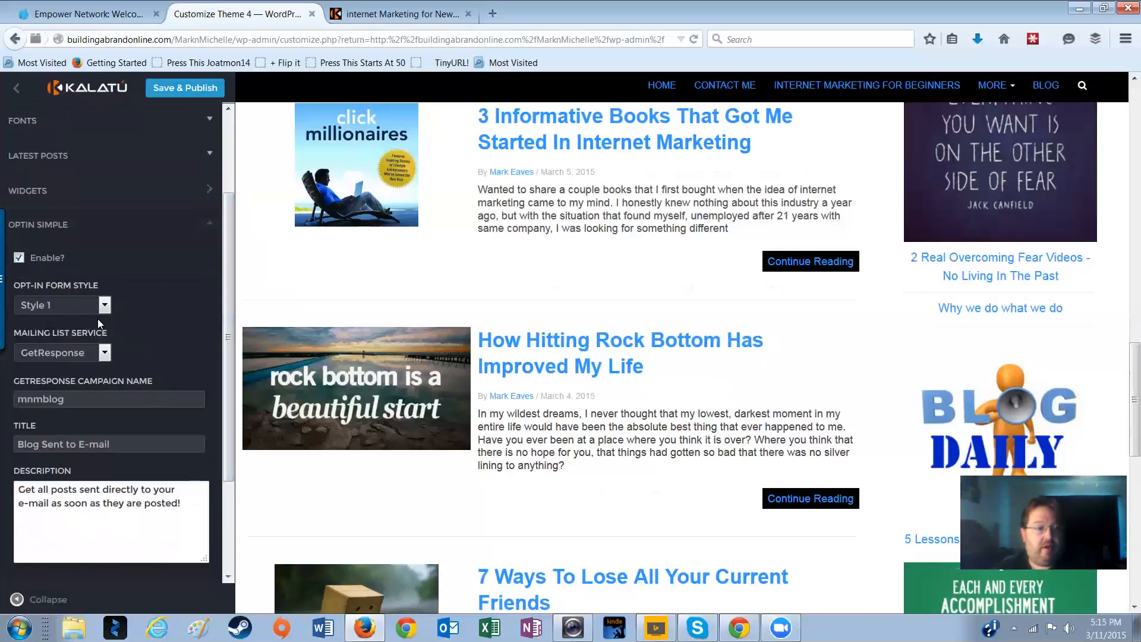
pyautogui.scroll(-2, 99, 324)
pyautogui.scroll(2, 180, 236)
pyautogui.click(207, 229)
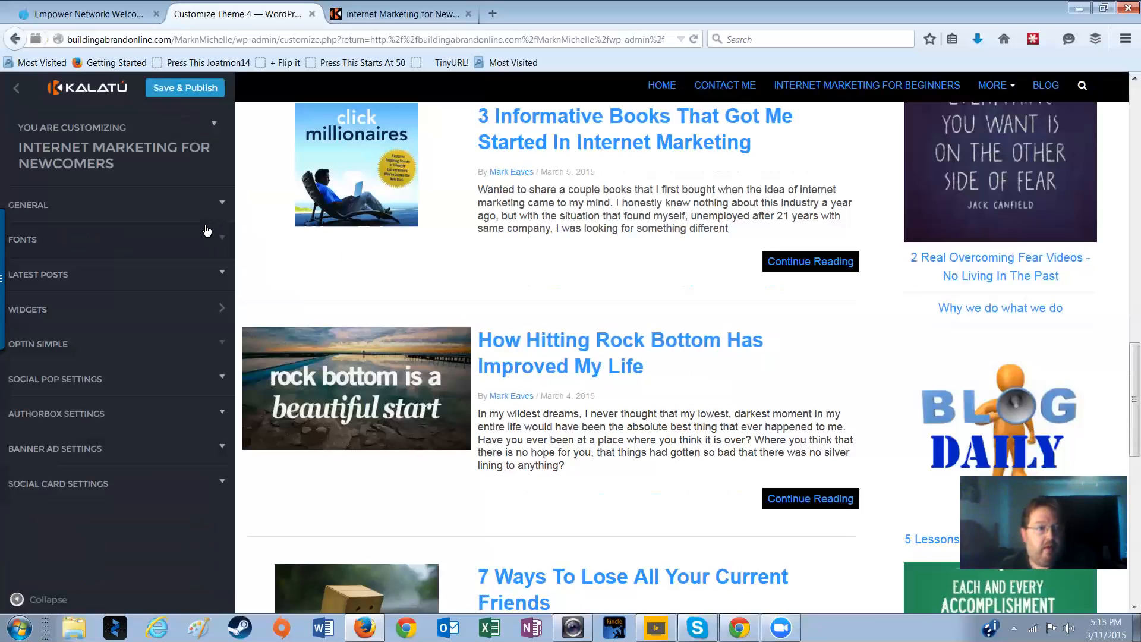
# Review the Social Pop settings for placement, share text and networks, and examine the available button sets.
pyautogui.click(209, 385)
pyautogui.scroll(-1, 197, 436)
pyautogui.scroll(-3, 127, 494)
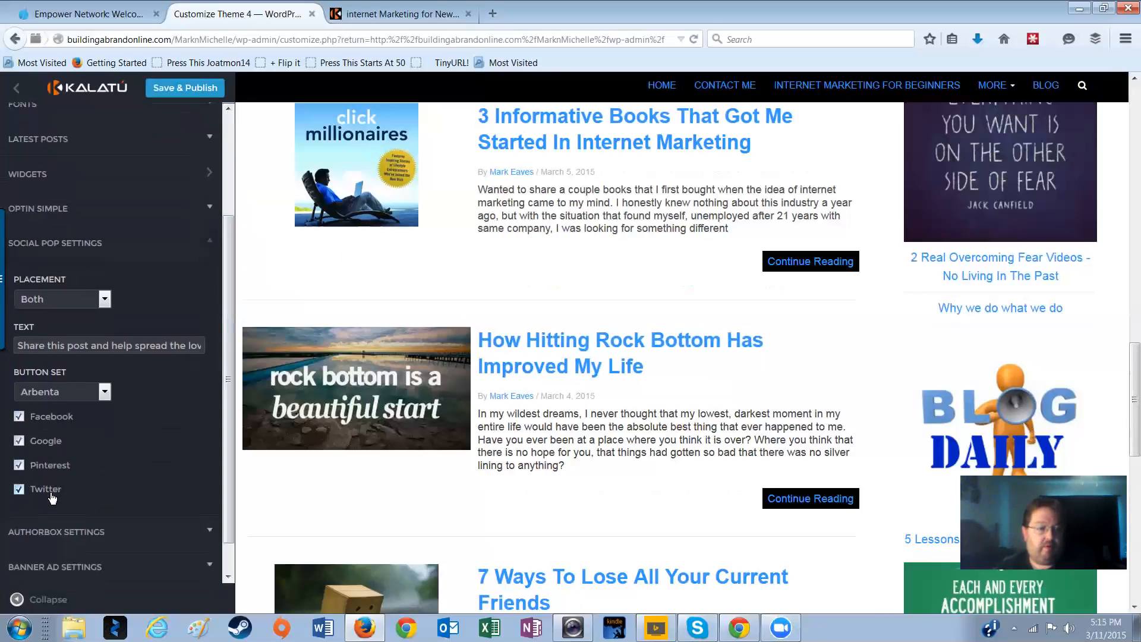
pyautogui.click(105, 391)
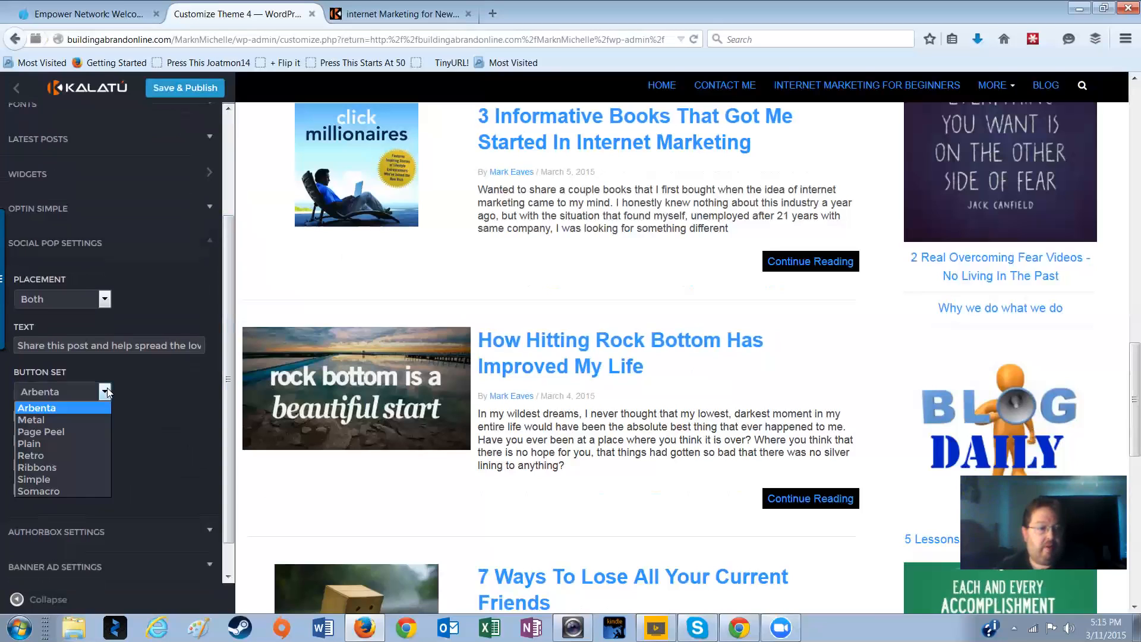
pyautogui.click(107, 392)
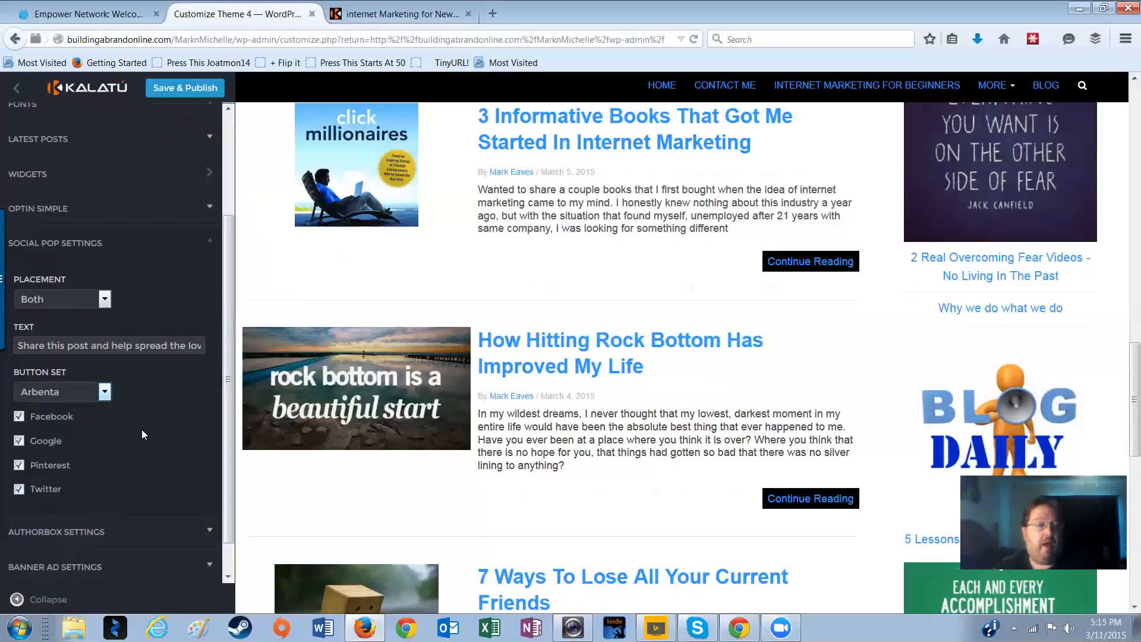
pyautogui.scroll(-1, 147, 414)
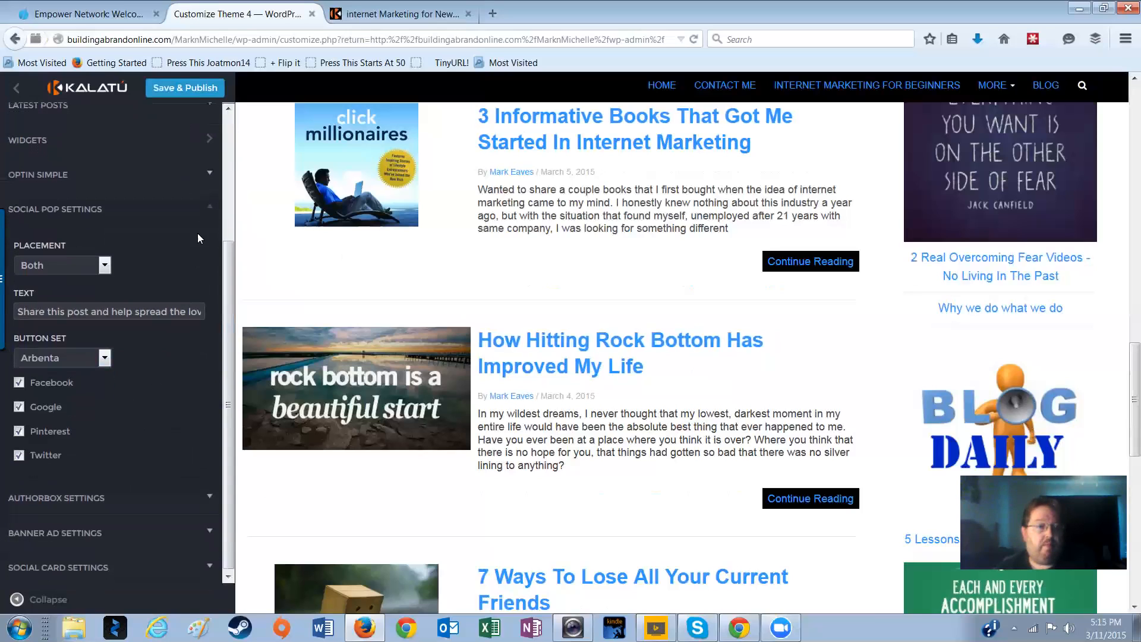
pyautogui.click(207, 210)
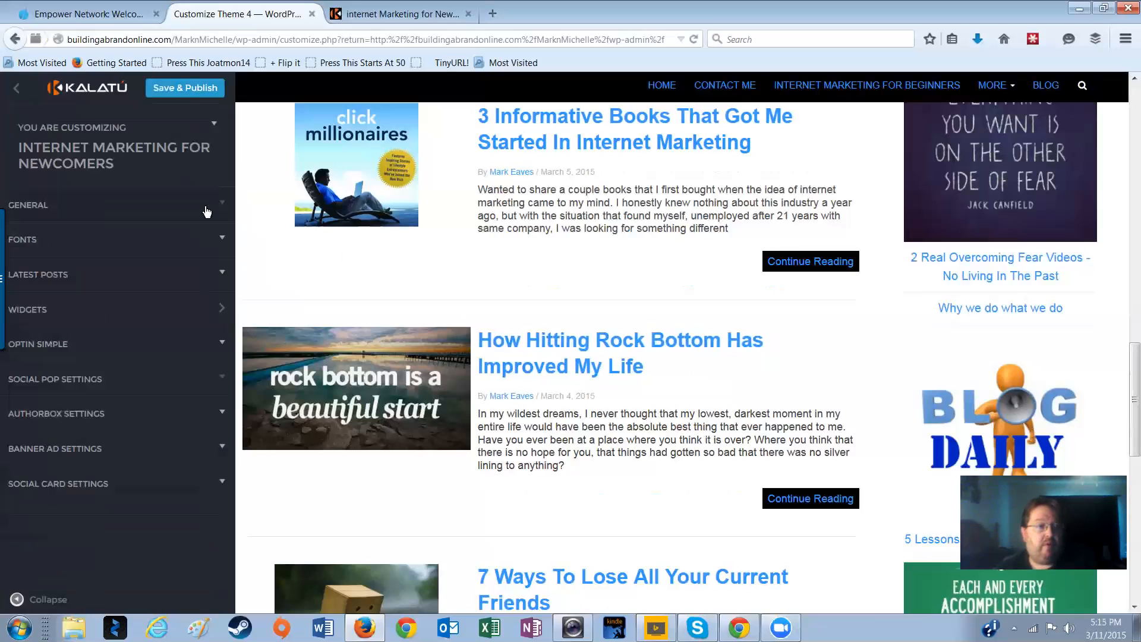
# Review the Authorbox settings, checking the authors available to edit and keeping the second author selected.
pyautogui.click(220, 417)
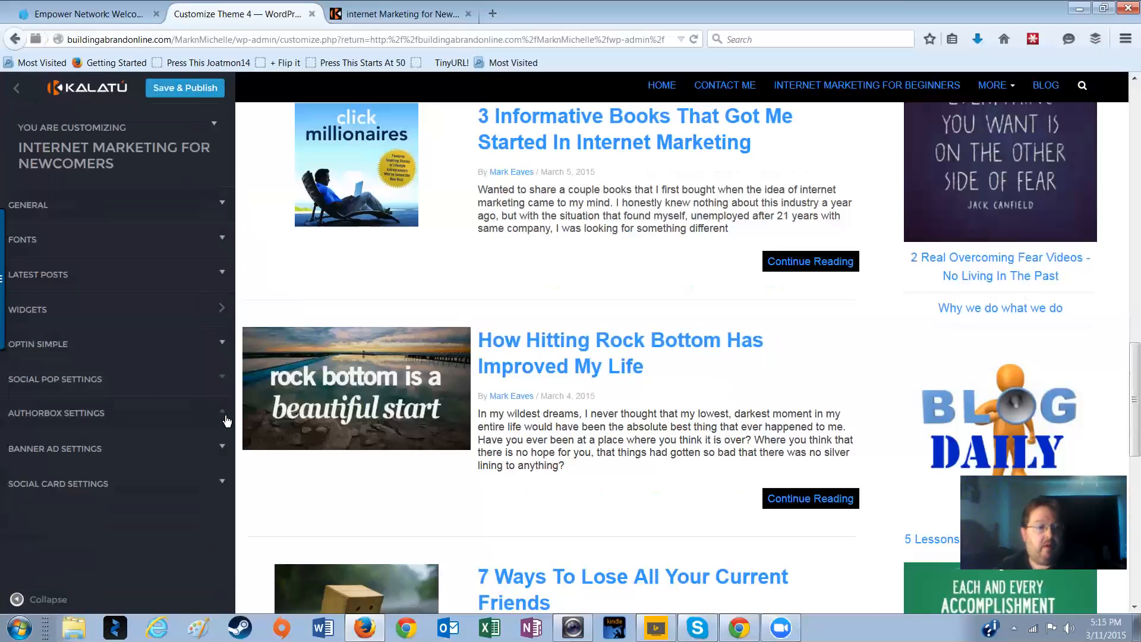
pyautogui.scroll(-2, 121, 412)
pyautogui.click(104, 403)
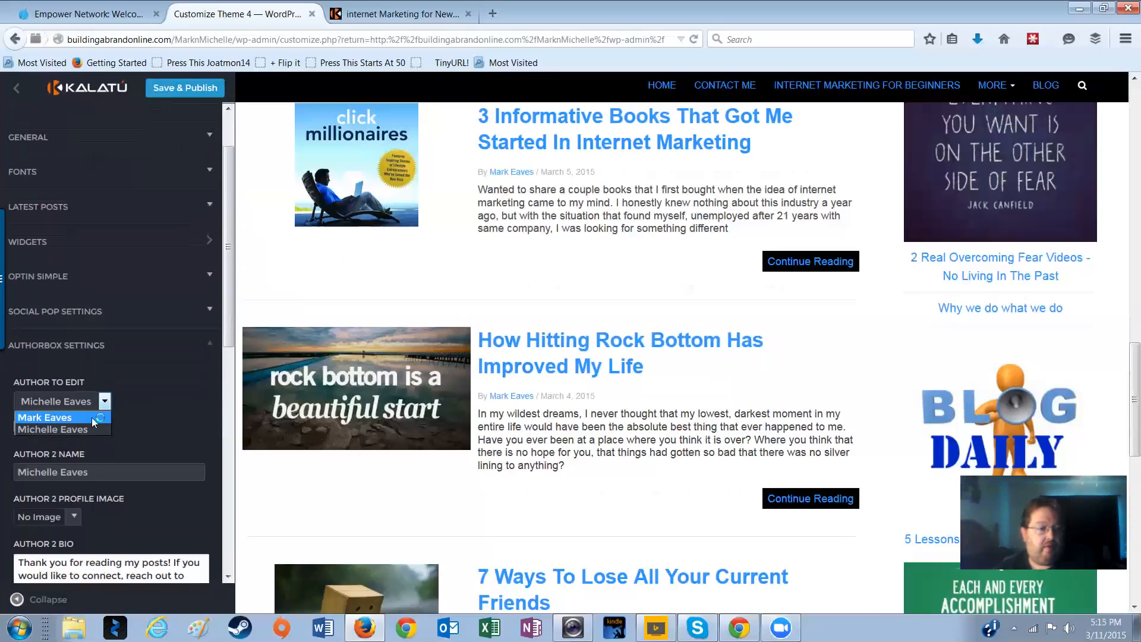
pyautogui.click(91, 428)
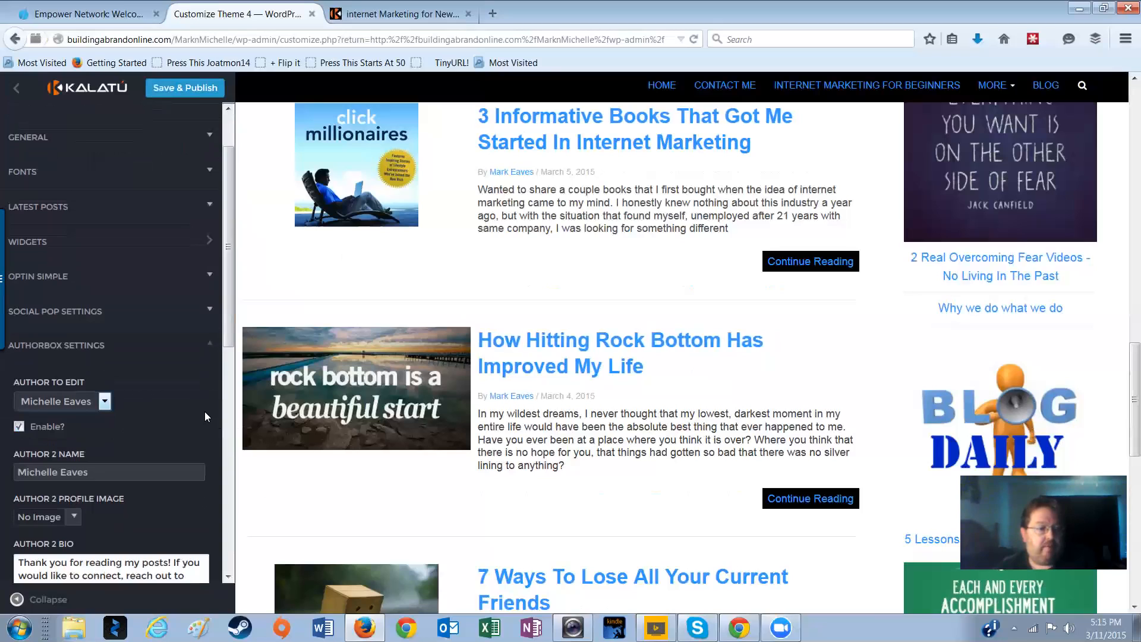
pyautogui.click(211, 347)
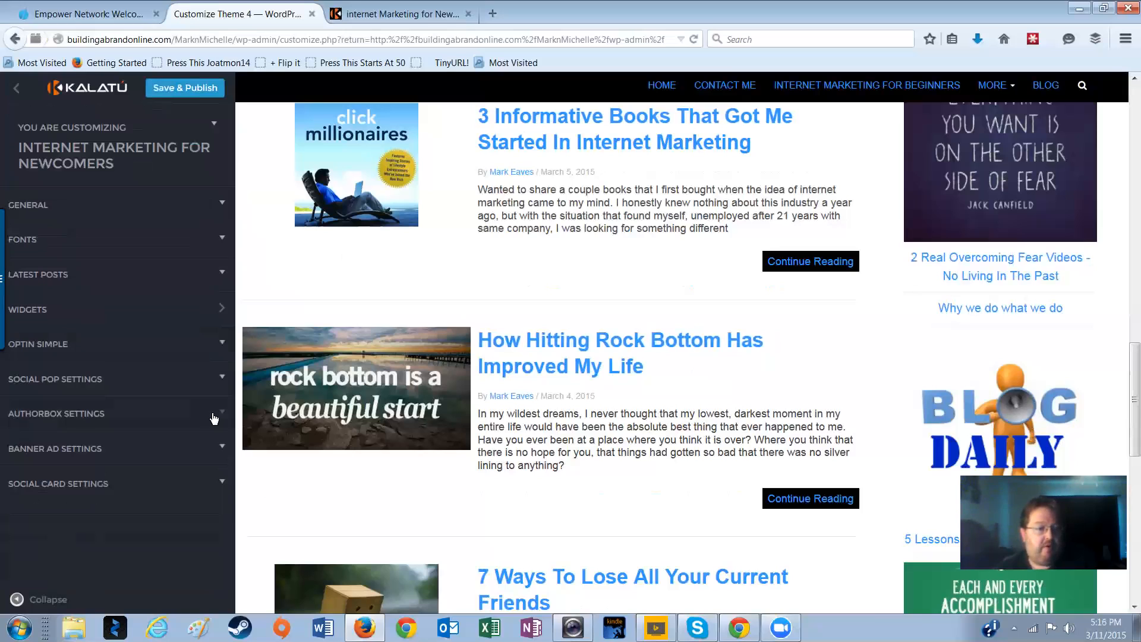
# Open the Banner Ad settings and examine the image and URL options for the Right Sidebar Blog Banner.
pyautogui.click(222, 449)
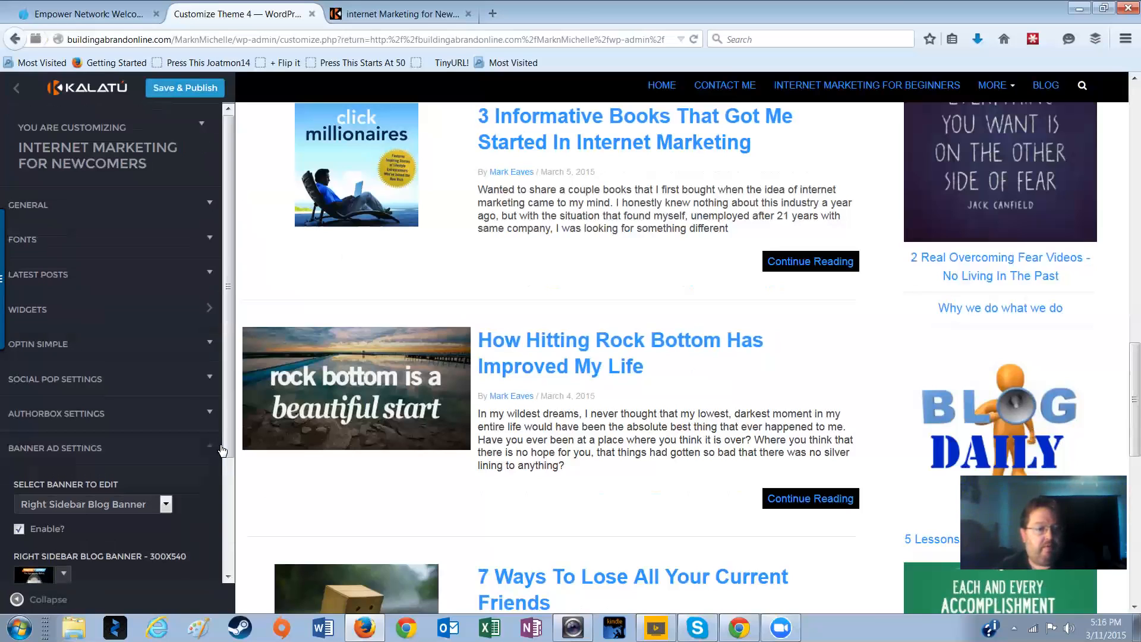
pyautogui.scroll(-3, 196, 476)
pyautogui.scroll(-2, 192, 470)
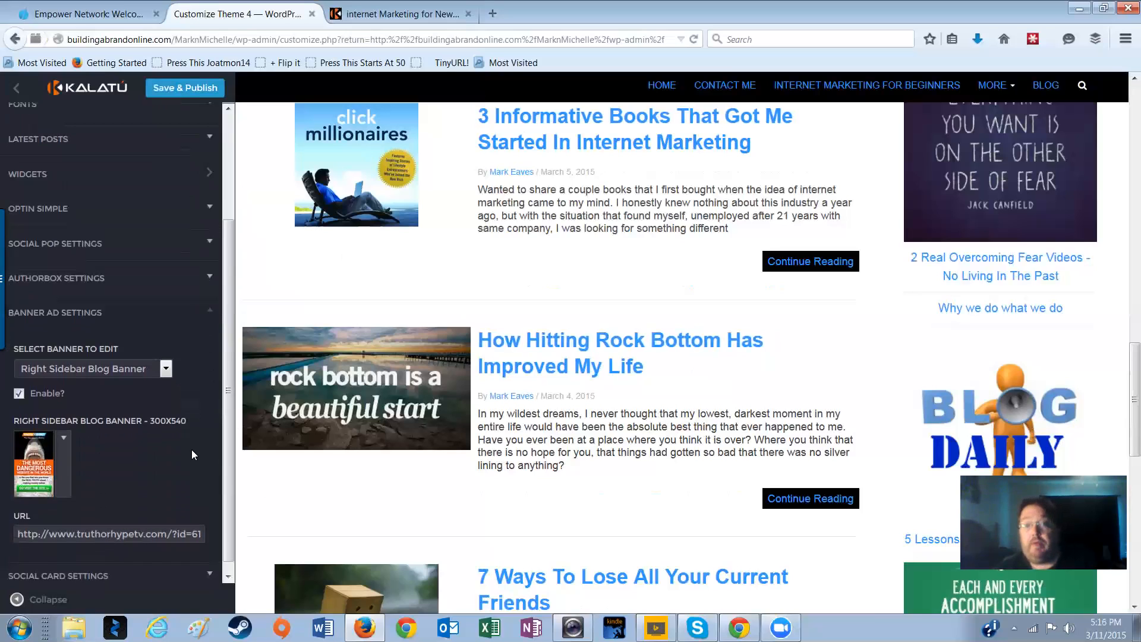
pyautogui.scroll(-1, 191, 439)
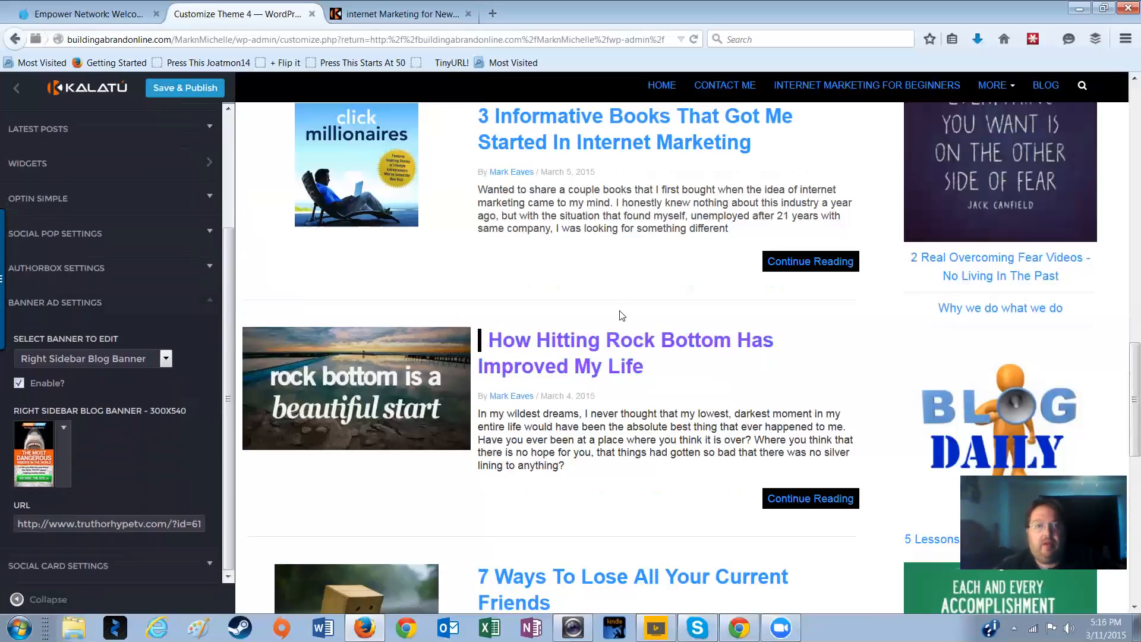
# View the live blog to see where the Right Sidebar Blog Banner appears beside the posts.
pyautogui.click(396, 18)
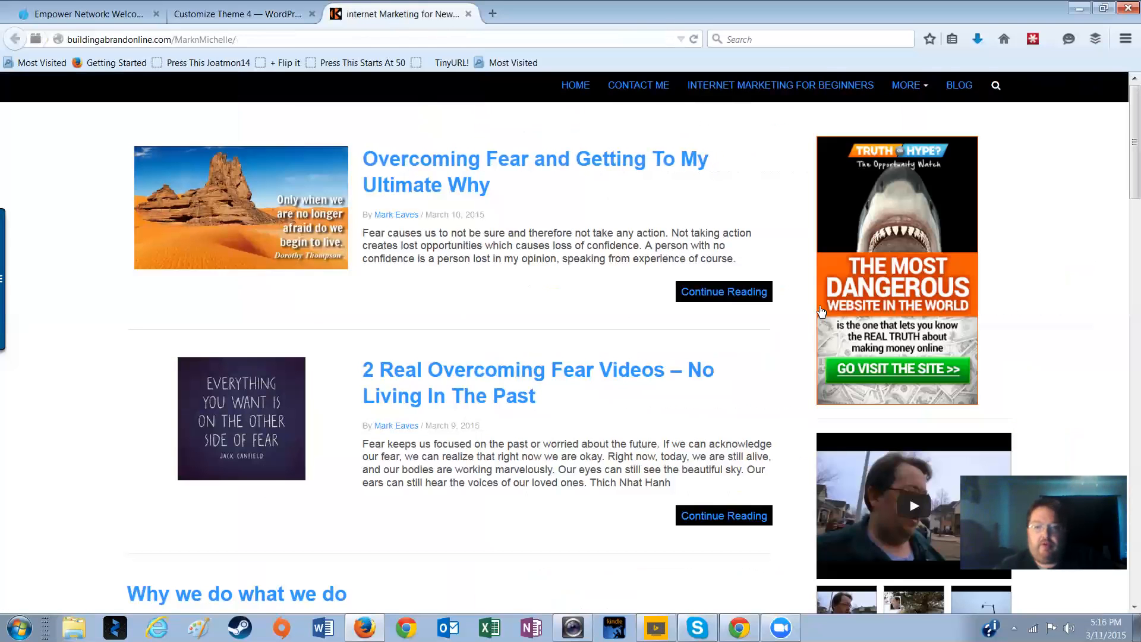
pyautogui.scroll(-10, 886, 333)
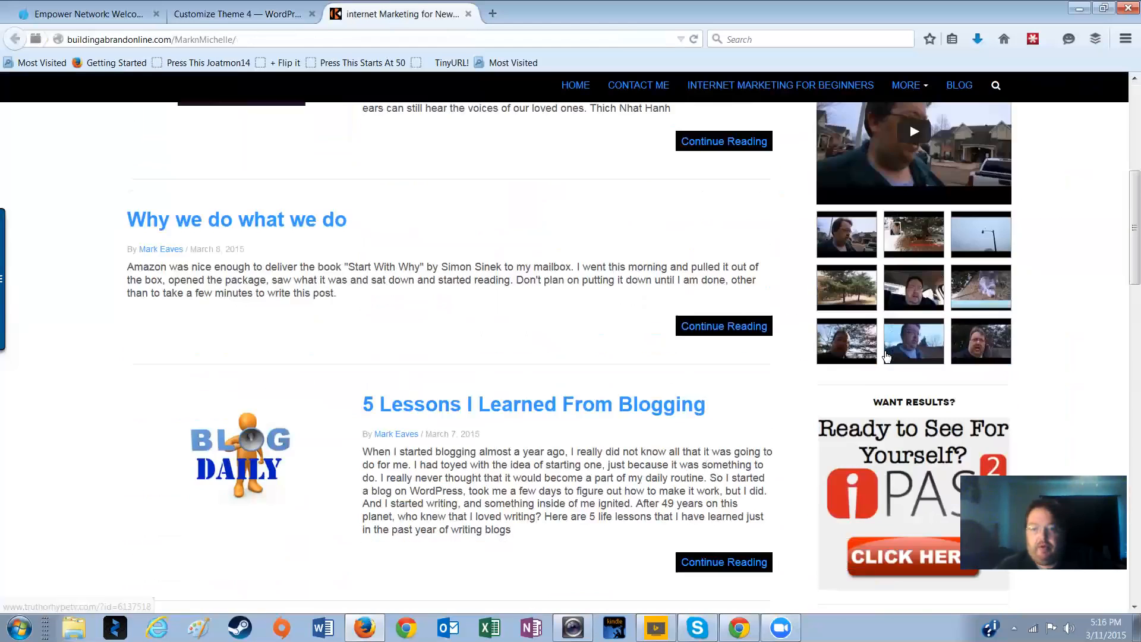
pyautogui.scroll(8, 895, 324)
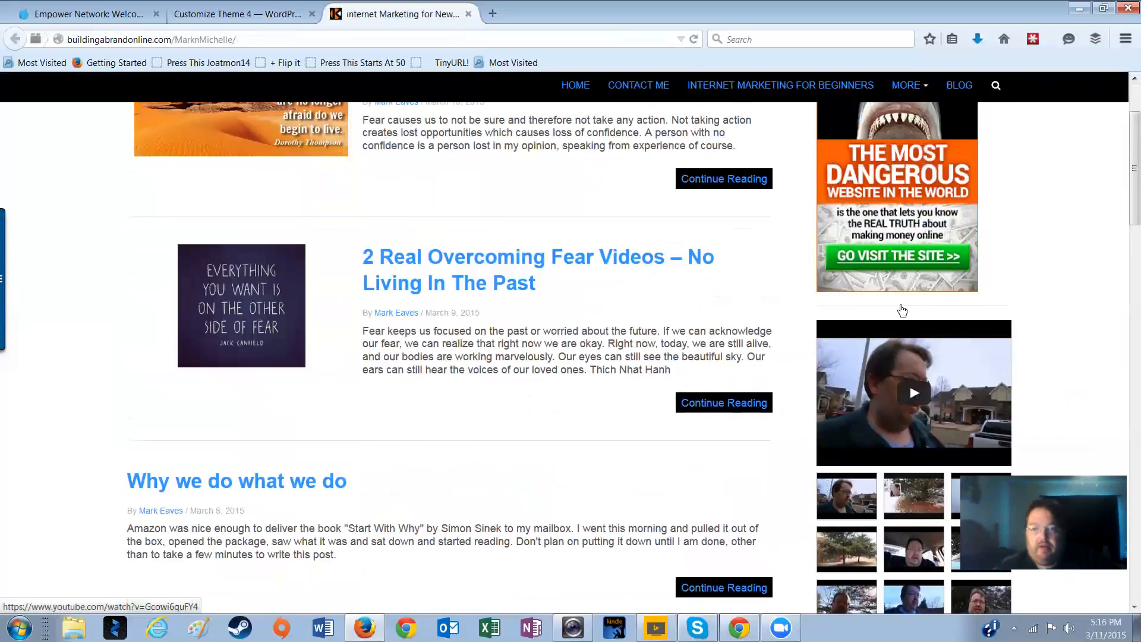
pyautogui.scroll(2, 902, 223)
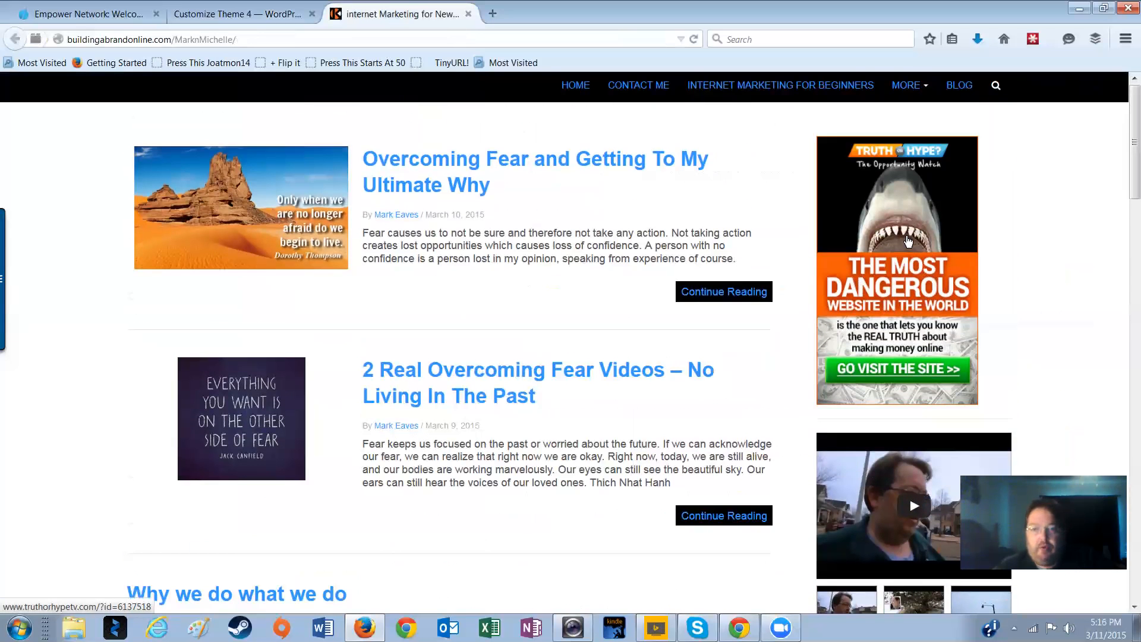
# Return to the theme customizer and check the sidebar banner's image upload options and the choice of banners, keeping Right Sidebar Blog Banner selected.
pyautogui.click(272, 13)
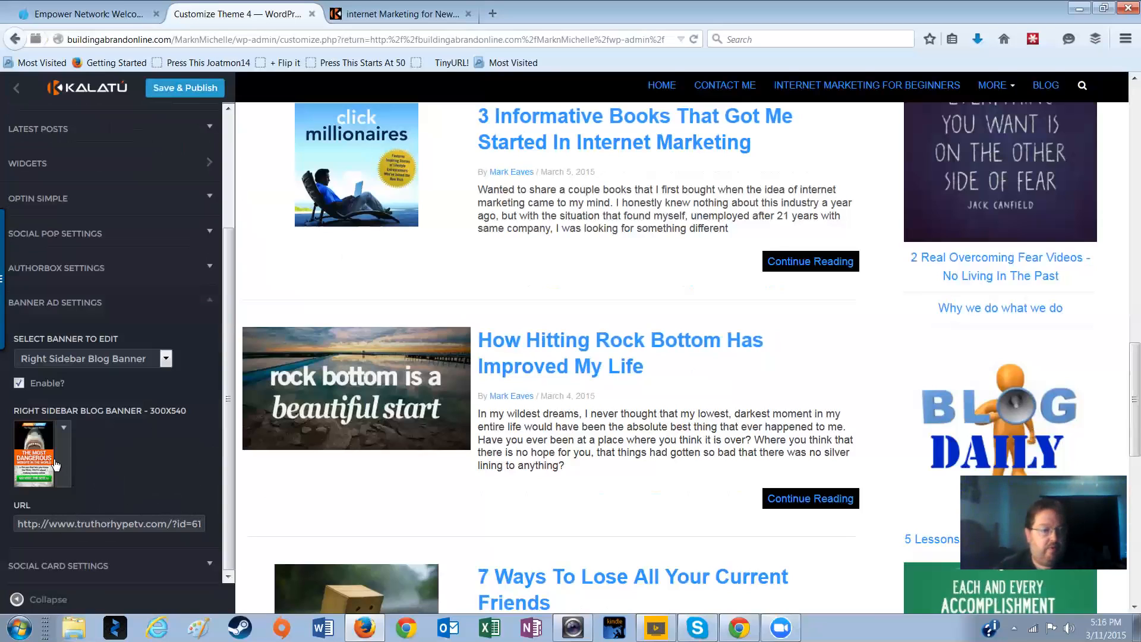
pyautogui.click(65, 432)
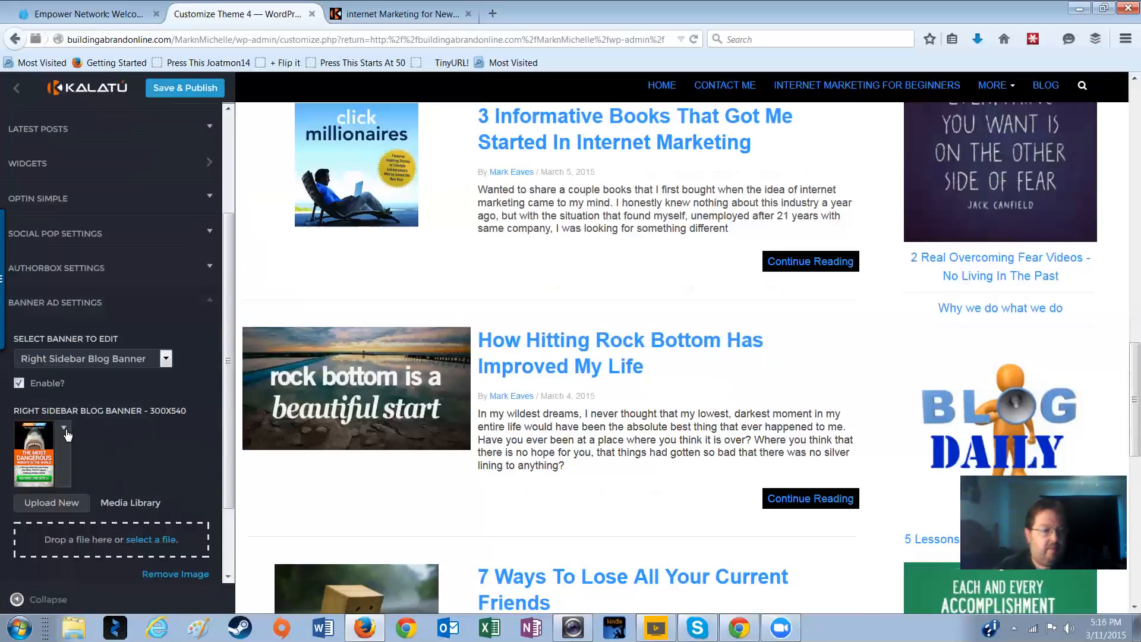
pyautogui.click(65, 430)
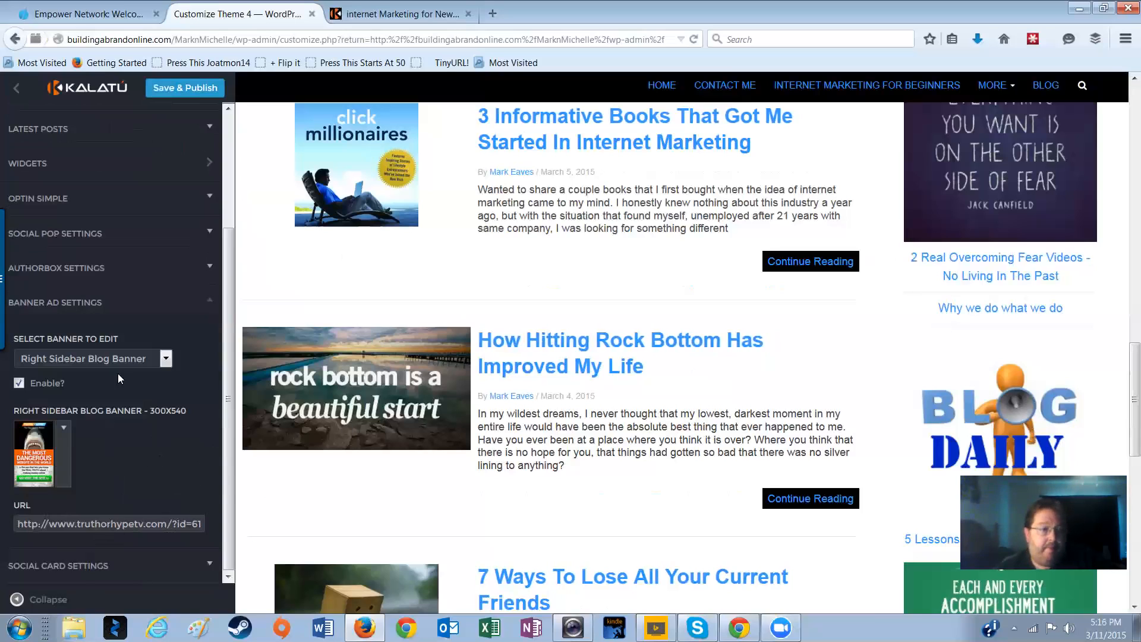
pyautogui.click(166, 359)
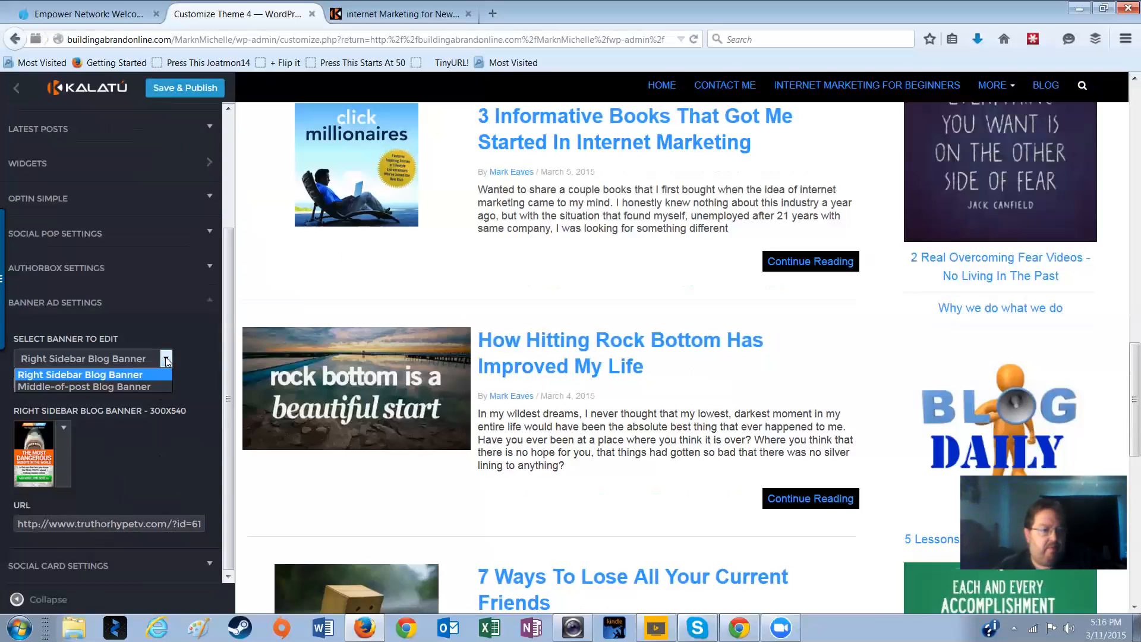
pyautogui.click(183, 365)
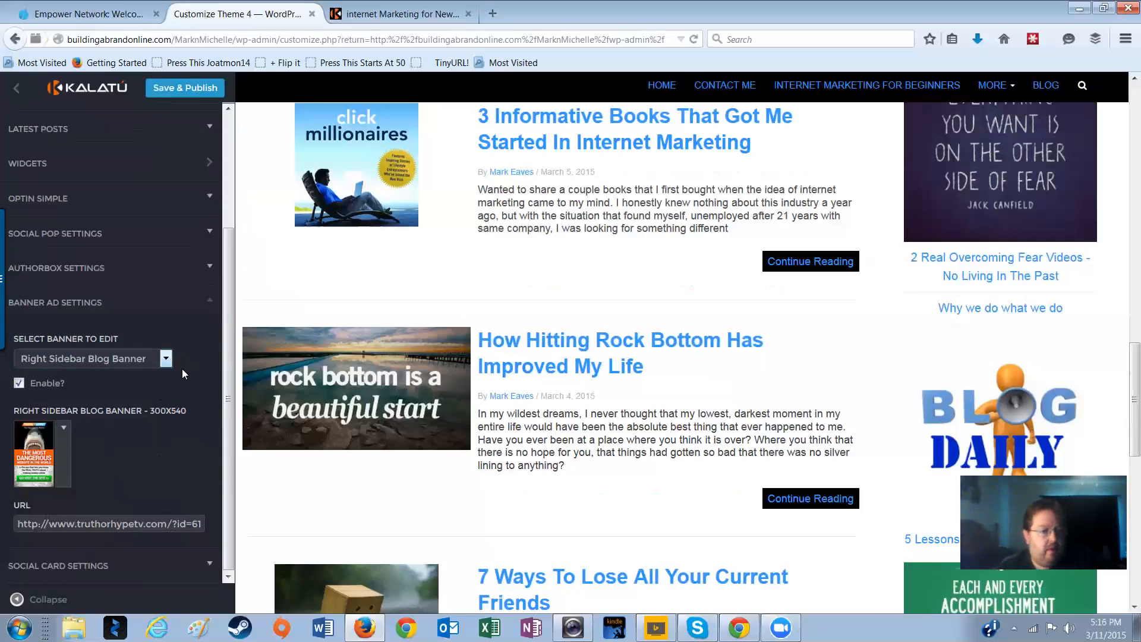
pyautogui.click(212, 305)
# Review the Social Card settings, including the enable option, profile image, border and background colors, name, text and social network choices.
pyautogui.click(64, 481)
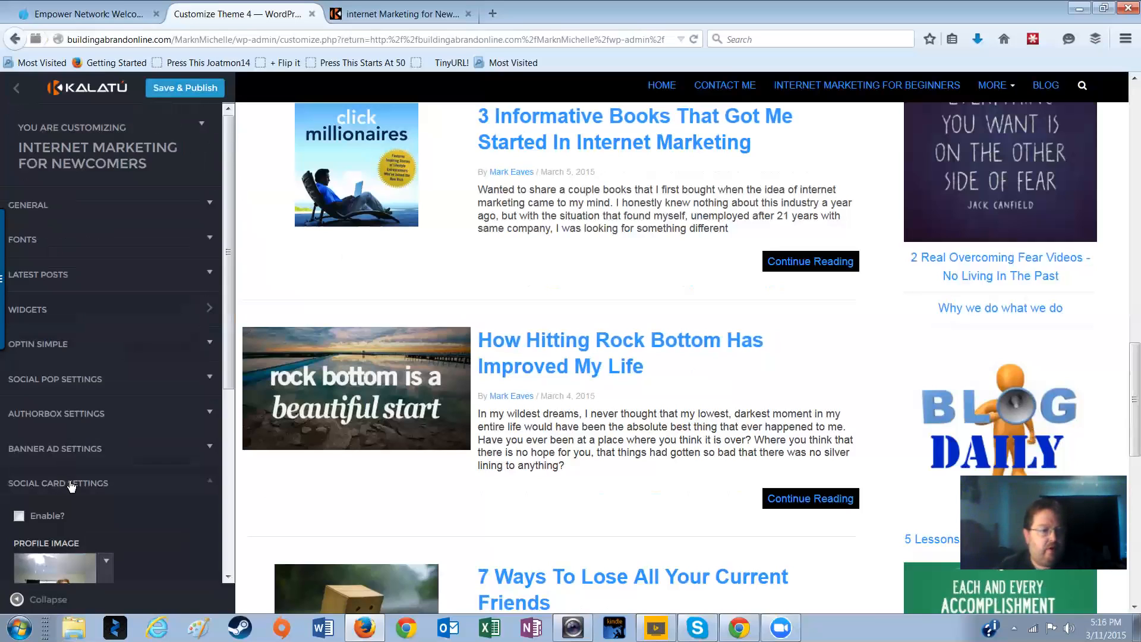
pyautogui.scroll(-3, 140, 491)
pyautogui.scroll(-5, 140, 492)
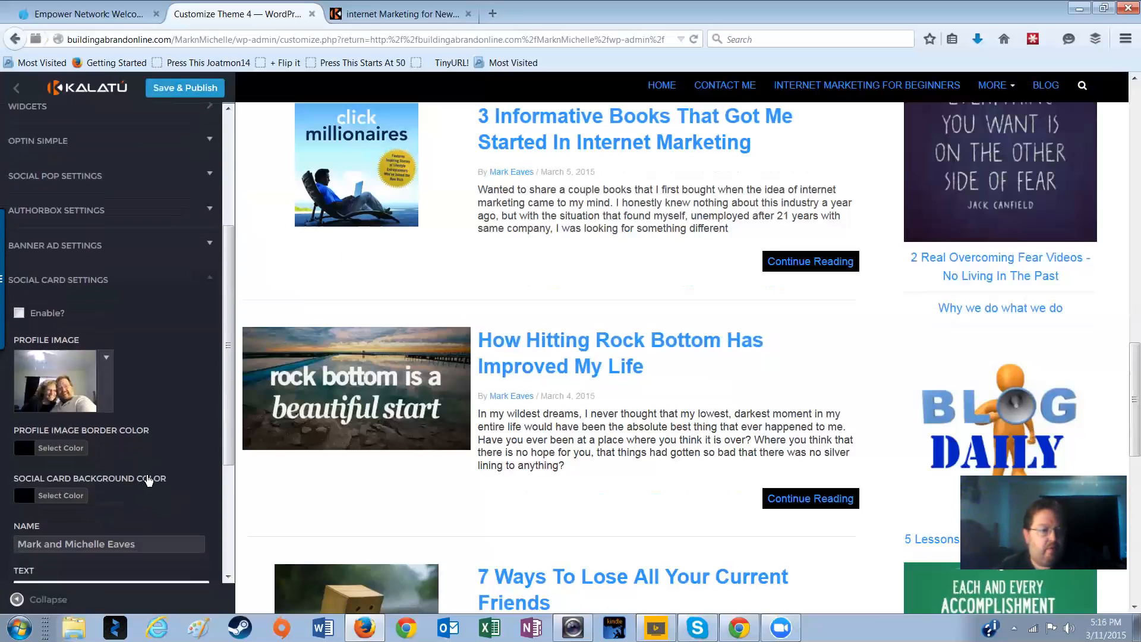
pyautogui.scroll(-2, 168, 411)
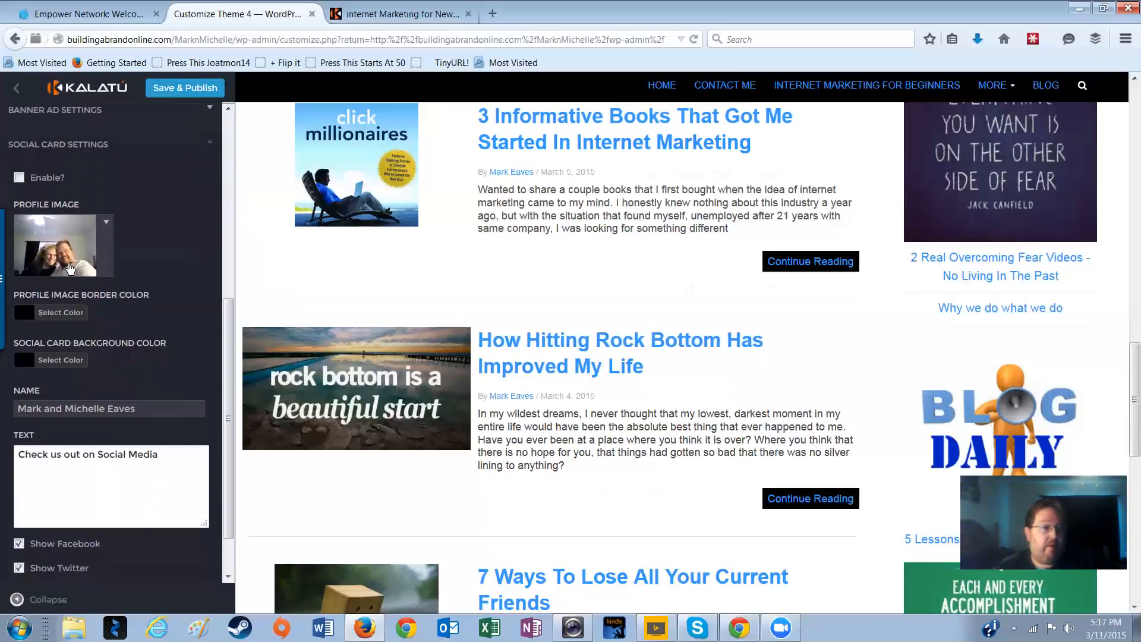
pyautogui.scroll(-1, 116, 510)
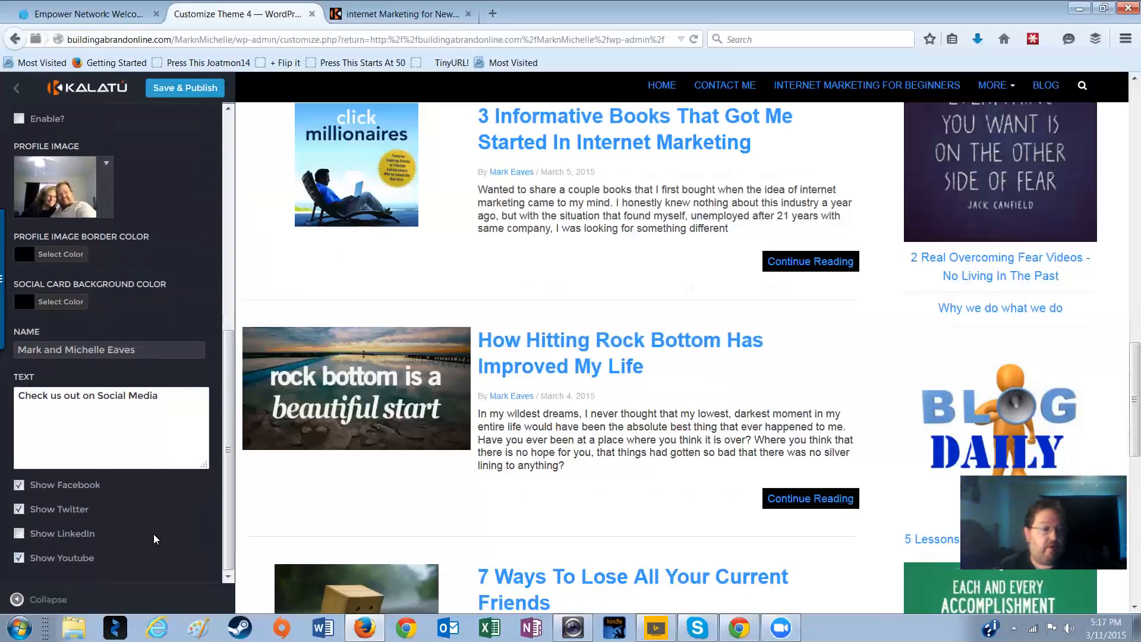
pyautogui.scroll(3, 153, 533)
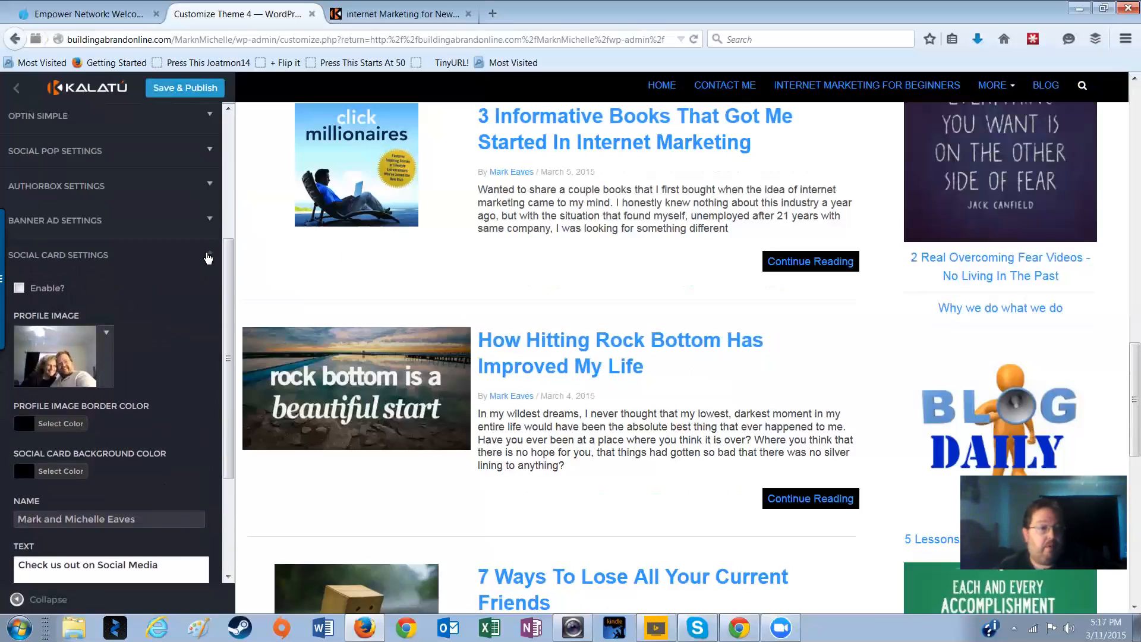
pyautogui.click(210, 257)
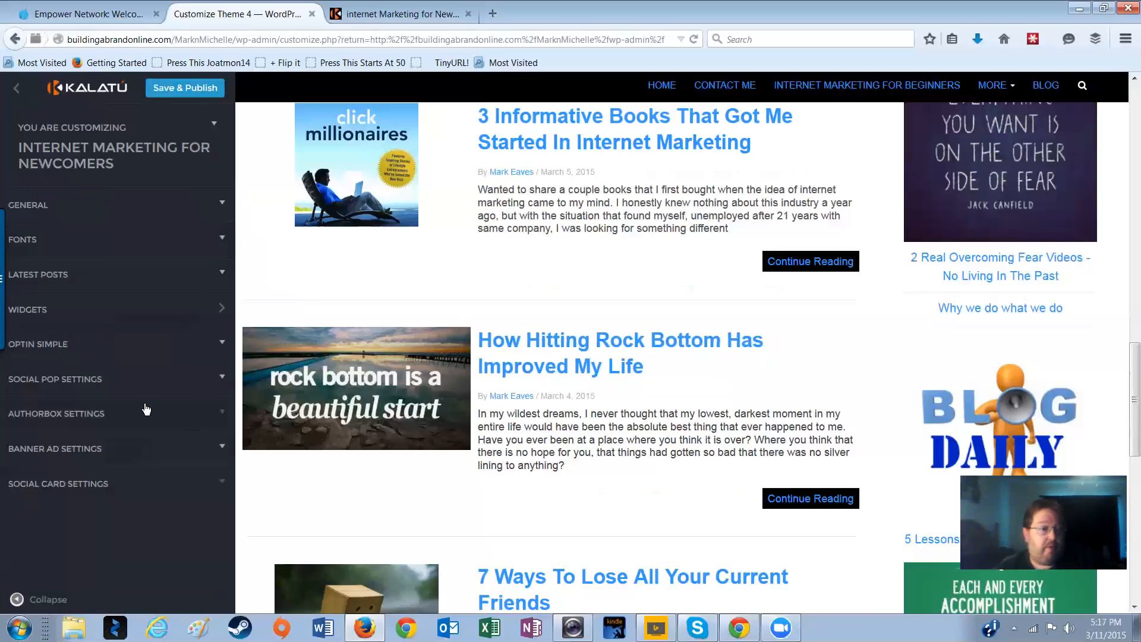
# Open the Widget Sidebar settings and compare the YouTube channel, custom image and recent posts widgets with the live blog's sidebar.
pyautogui.click(61, 315)
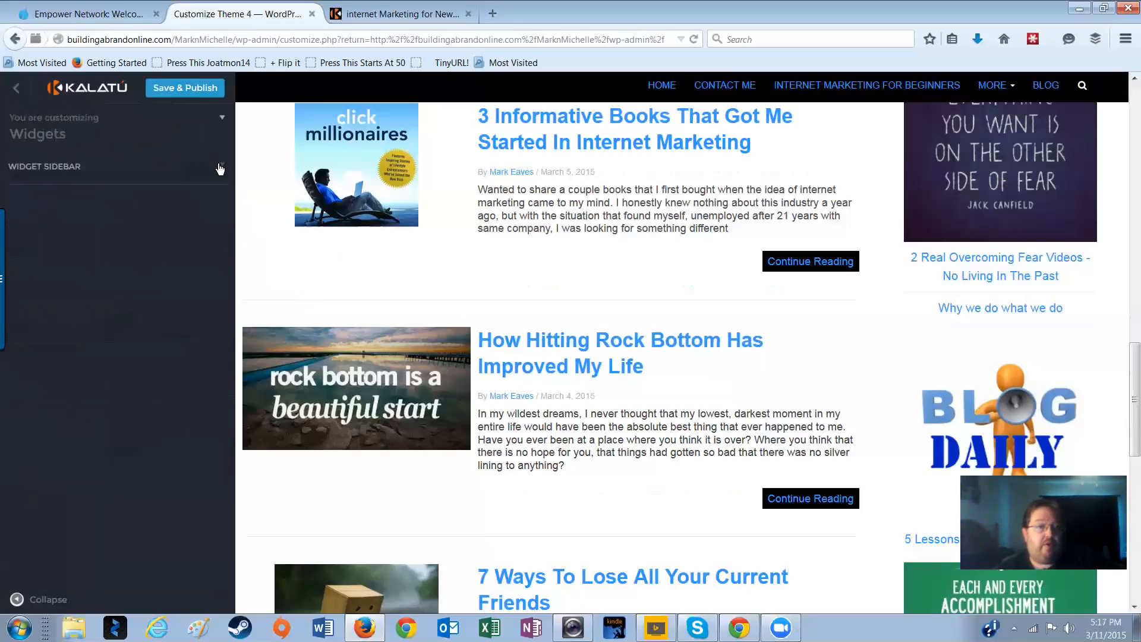
pyautogui.click(222, 170)
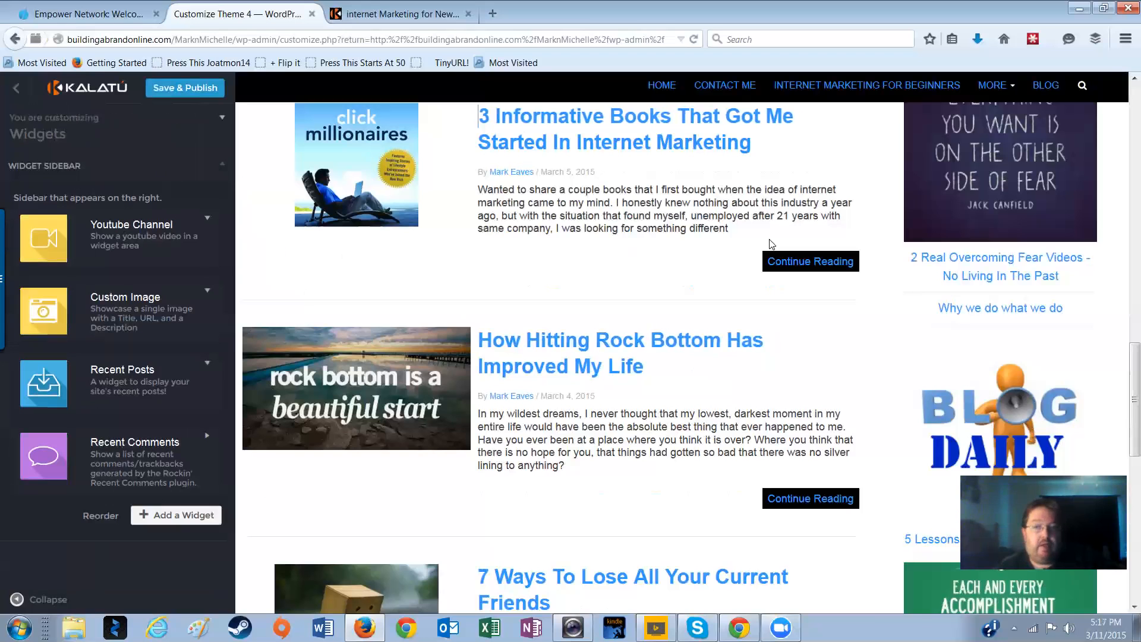
pyautogui.click(417, 18)
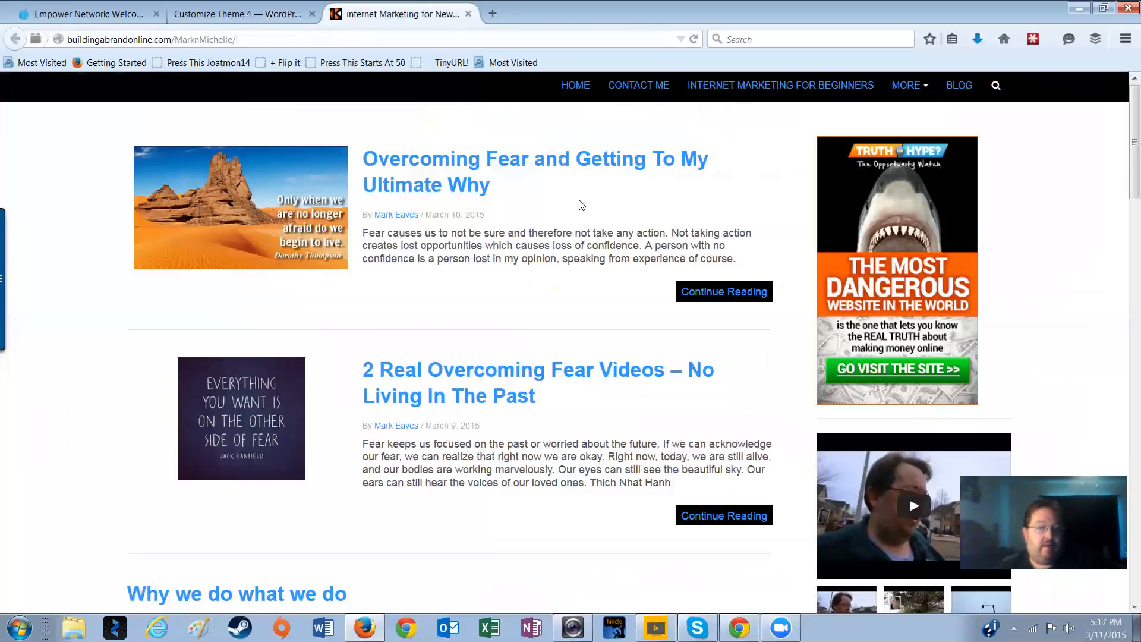
pyautogui.scroll(-5, 856, 404)
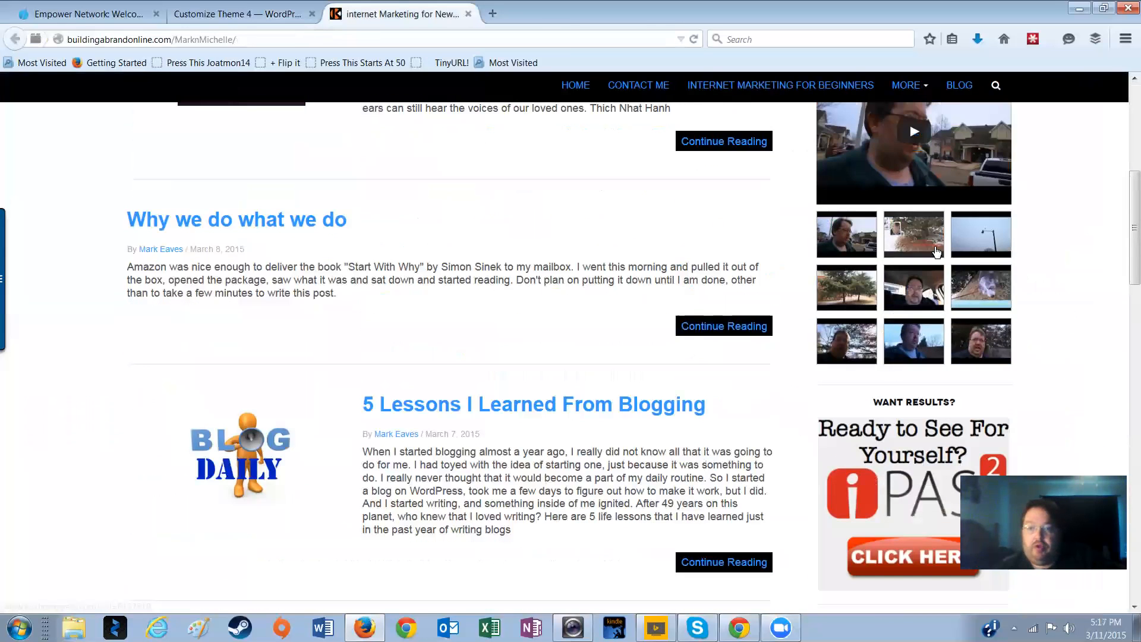
pyautogui.scroll(1, 820, 364)
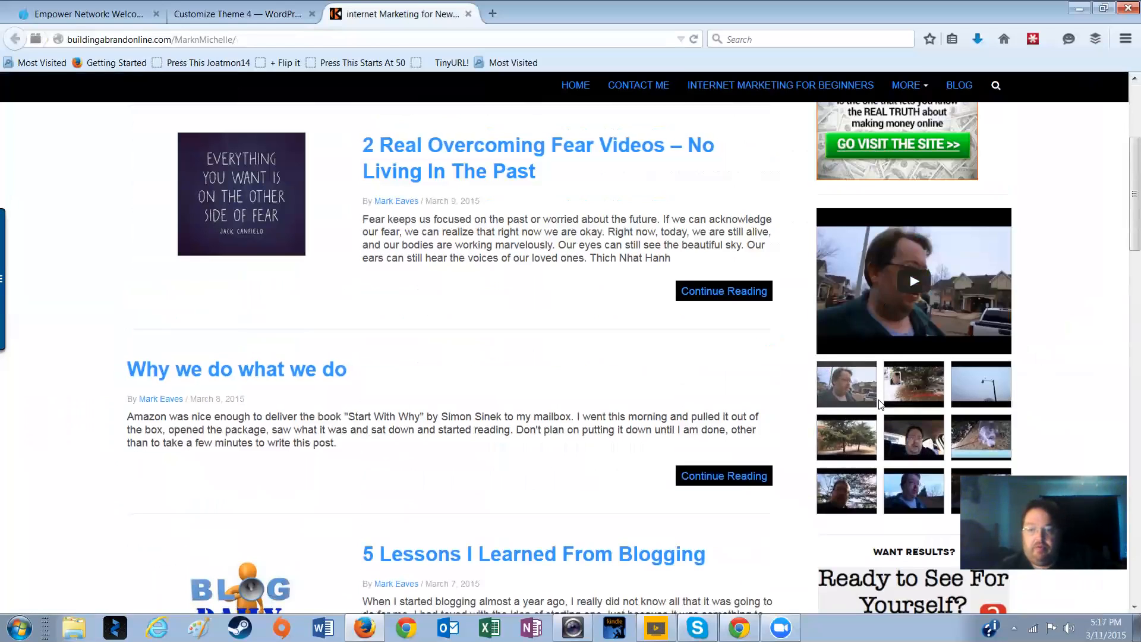
pyautogui.scroll(-9, 863, 446)
pyautogui.scroll(-3, 877, 429)
pyautogui.scroll(3, 922, 207)
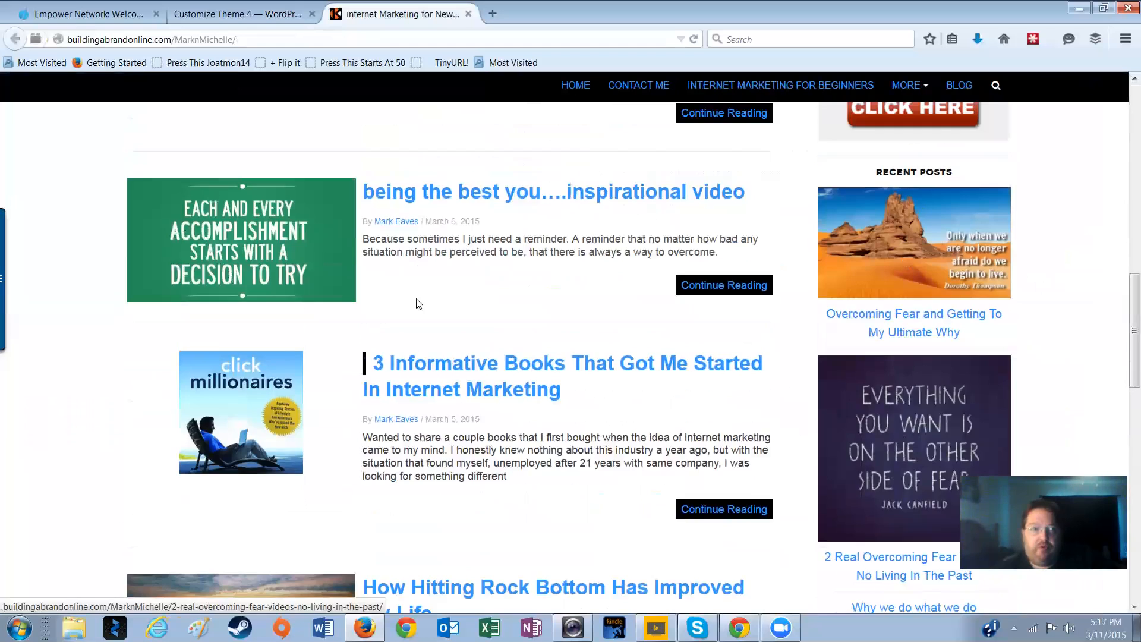
pyautogui.scroll(9, 441, 263)
# Return to the customizer and look through the widgets available to add to the sidebar, leaving without adding one.
pyautogui.click(274, 14)
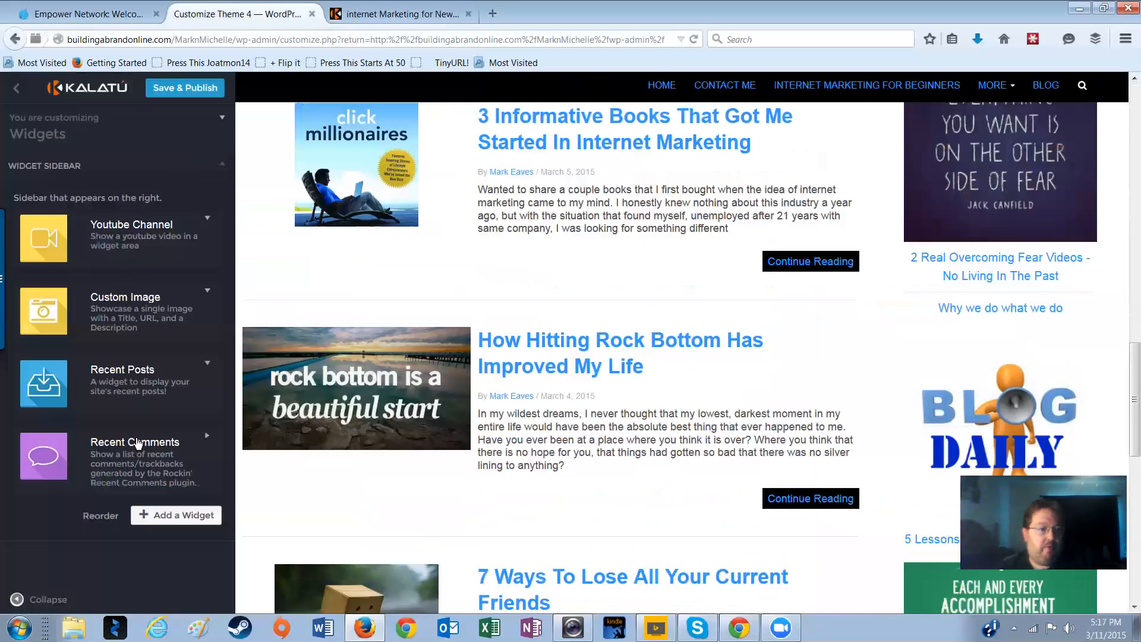
pyautogui.click(179, 516)
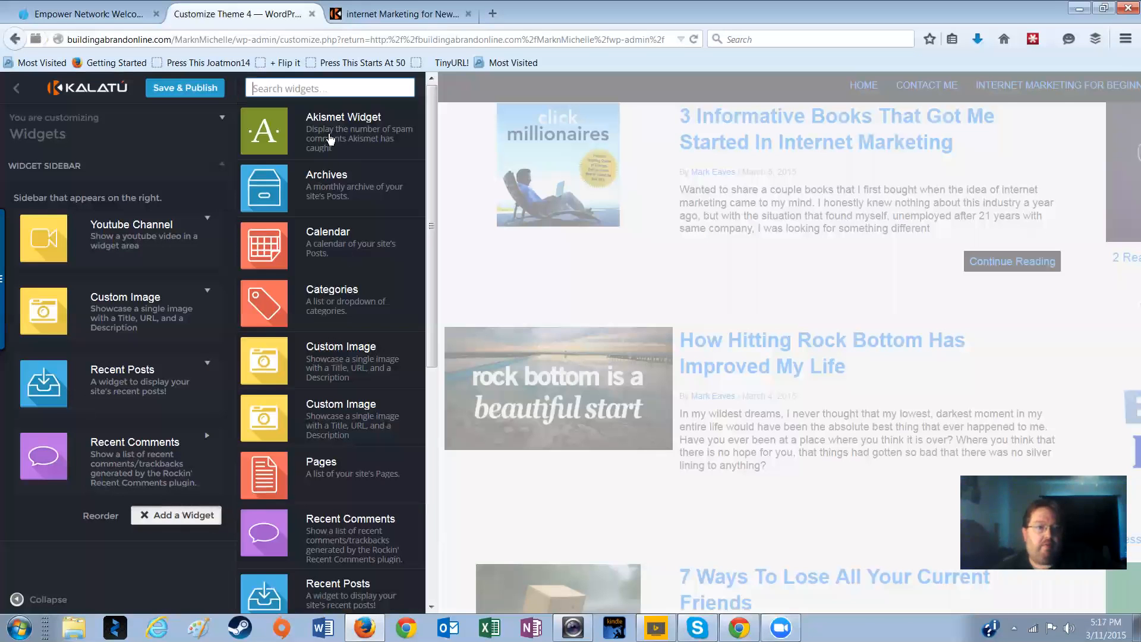
pyautogui.scroll(-1, 330, 139)
pyautogui.scroll(-2, 330, 139)
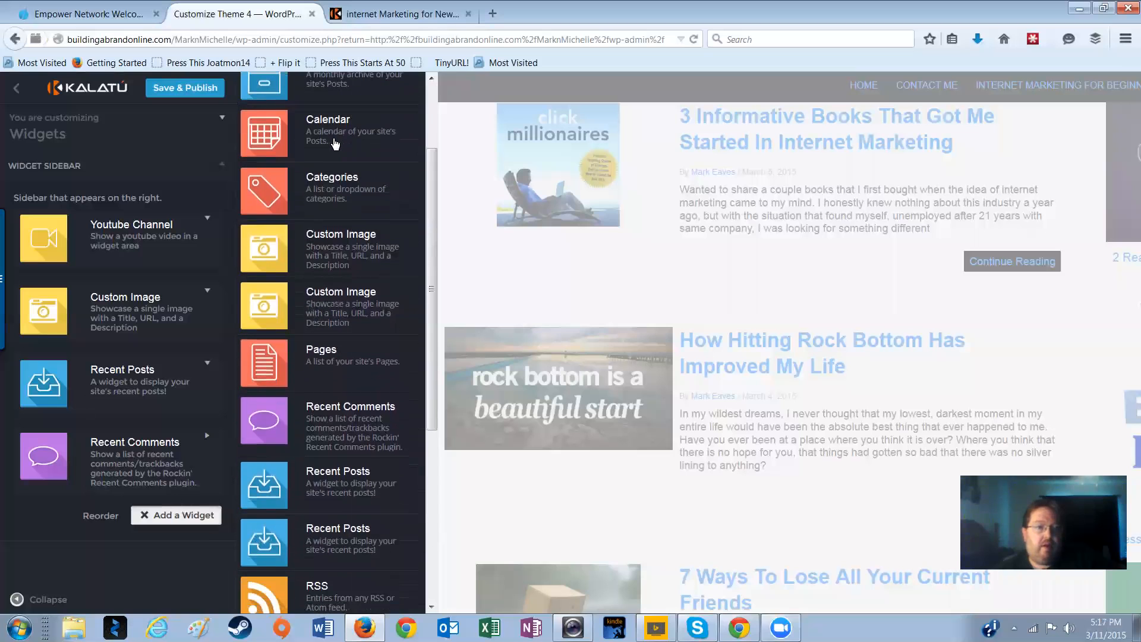
pyautogui.scroll(-2, 348, 131)
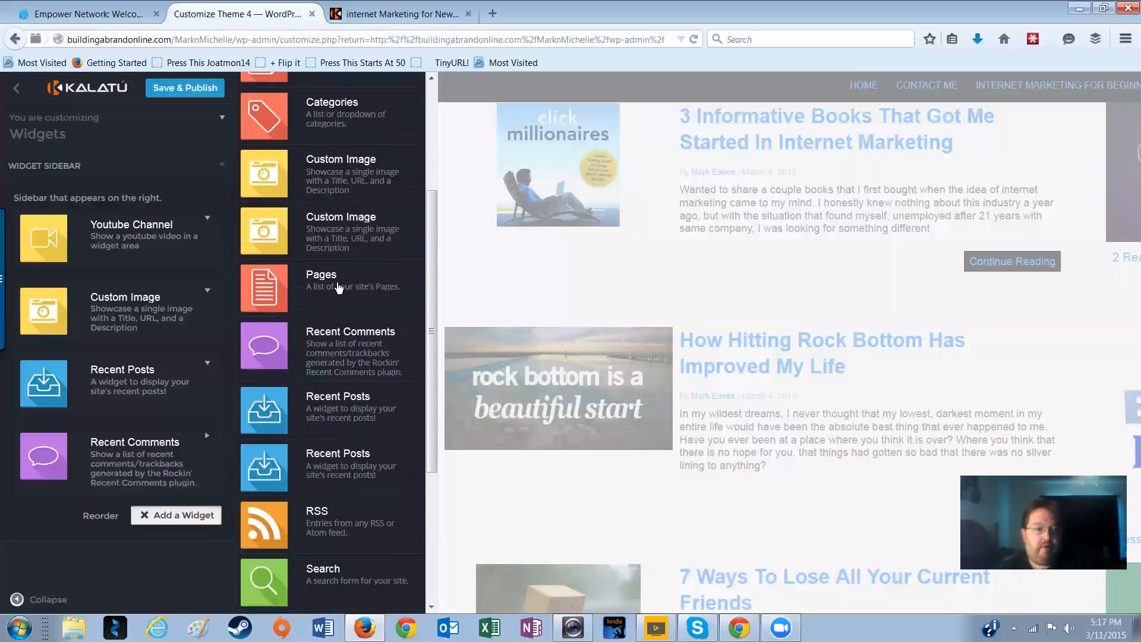
pyautogui.scroll(-5, 336, 280)
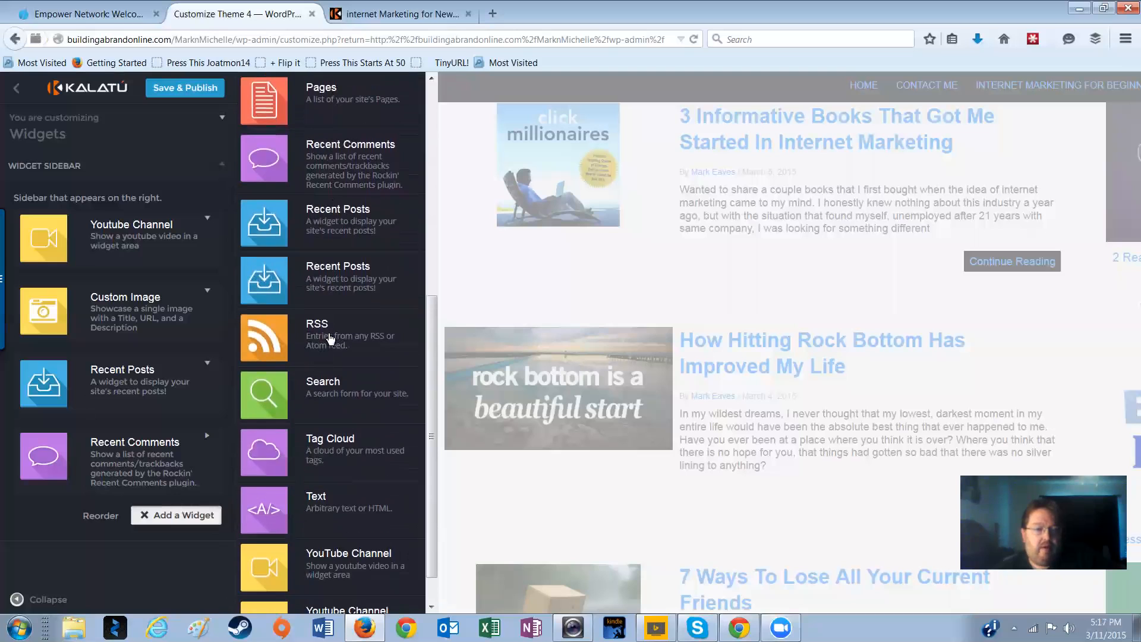
pyautogui.scroll(-1, 331, 339)
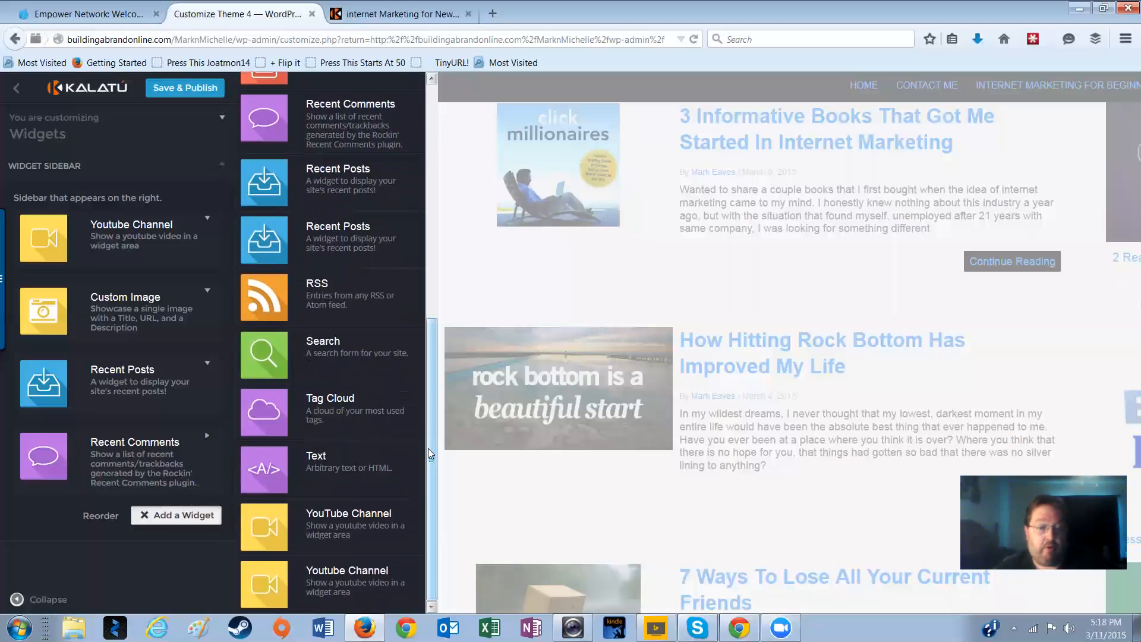
pyautogui.moveTo(430, 404); pyautogui.dragTo(440, 133)
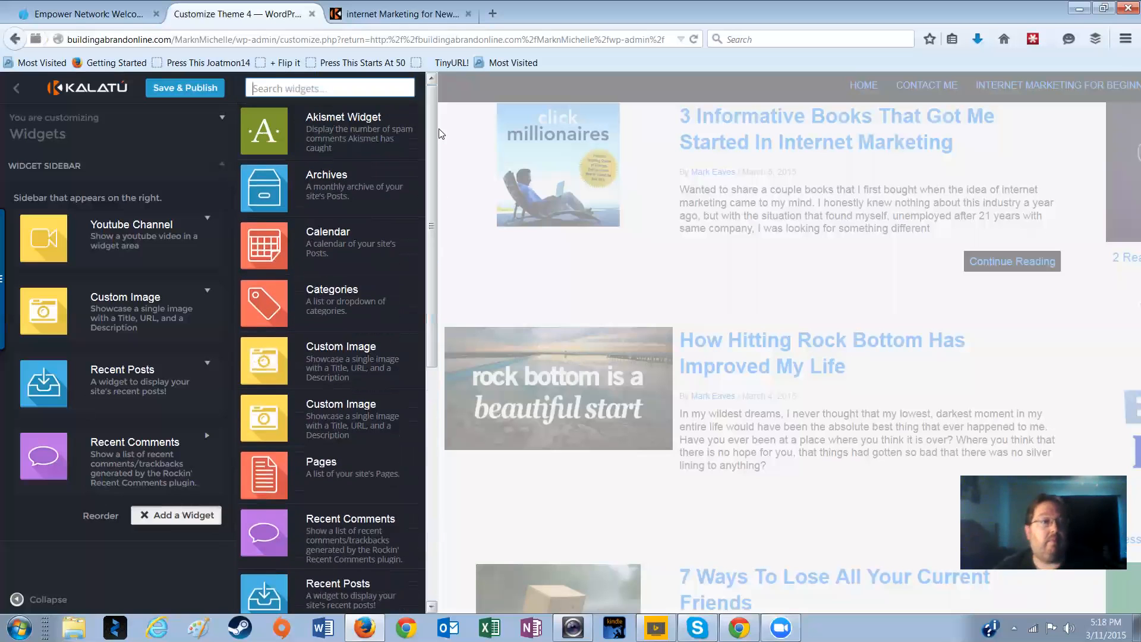
pyautogui.click(16, 94)
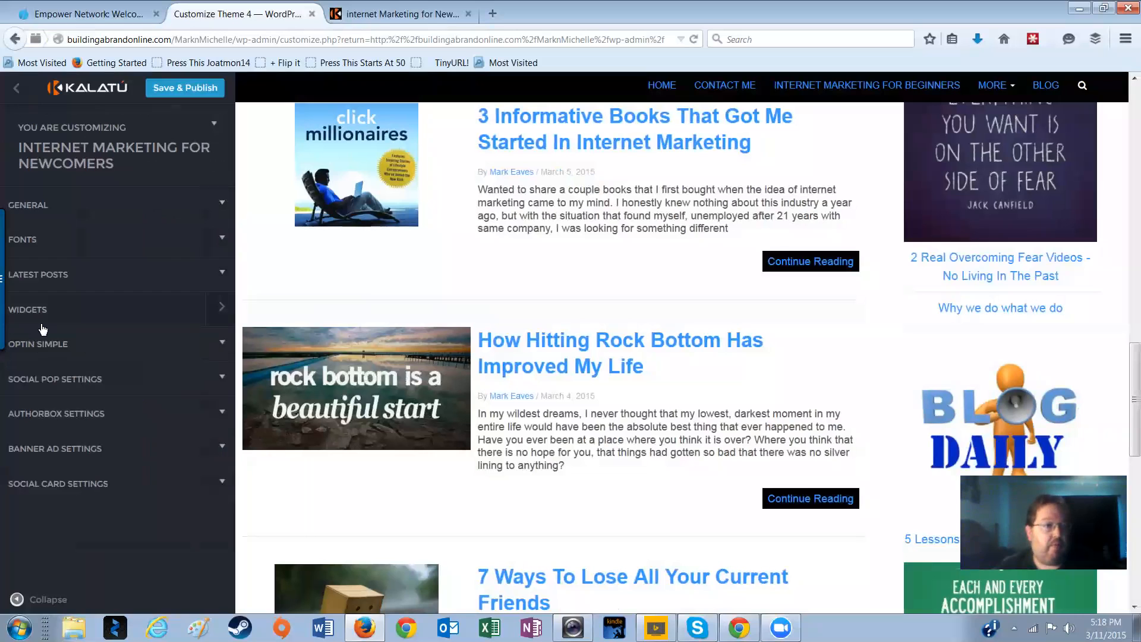
# Leave the theme customizer without saving and browse the available blog themes on the Themes page.
pyautogui.click(15, 89)
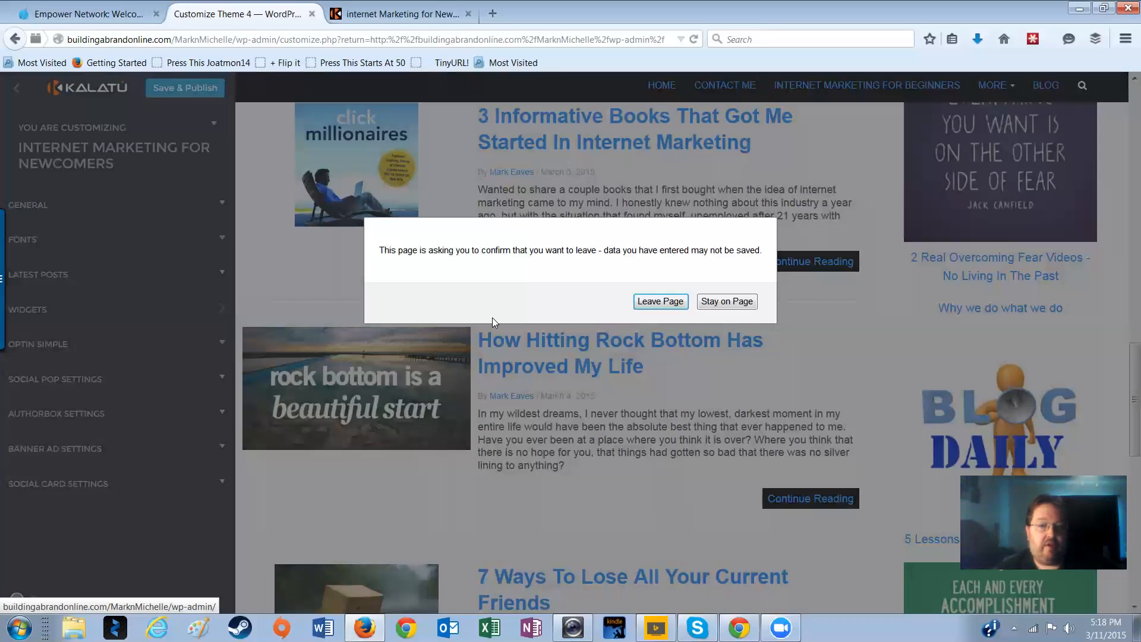
pyautogui.click(660, 302)
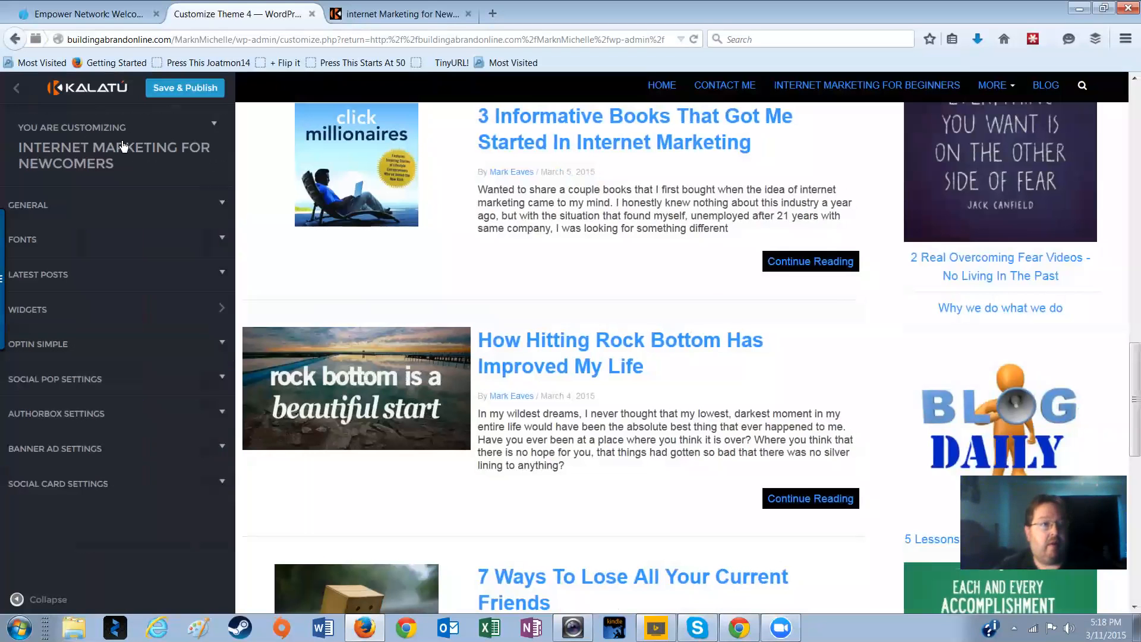
pyautogui.click(15, 91)
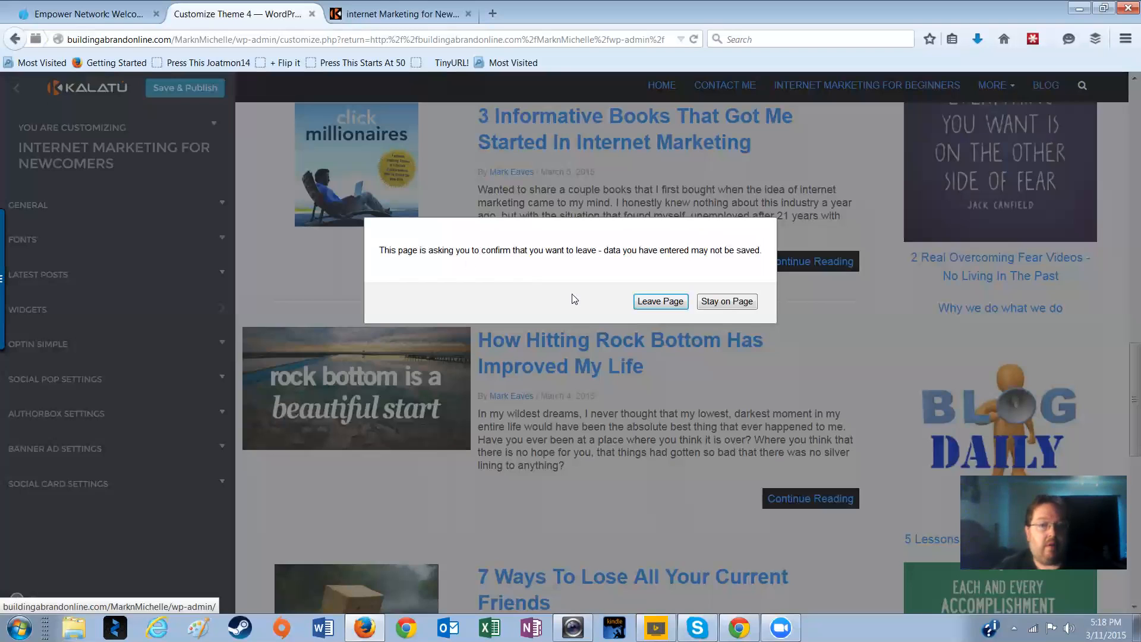
pyautogui.click(652, 300)
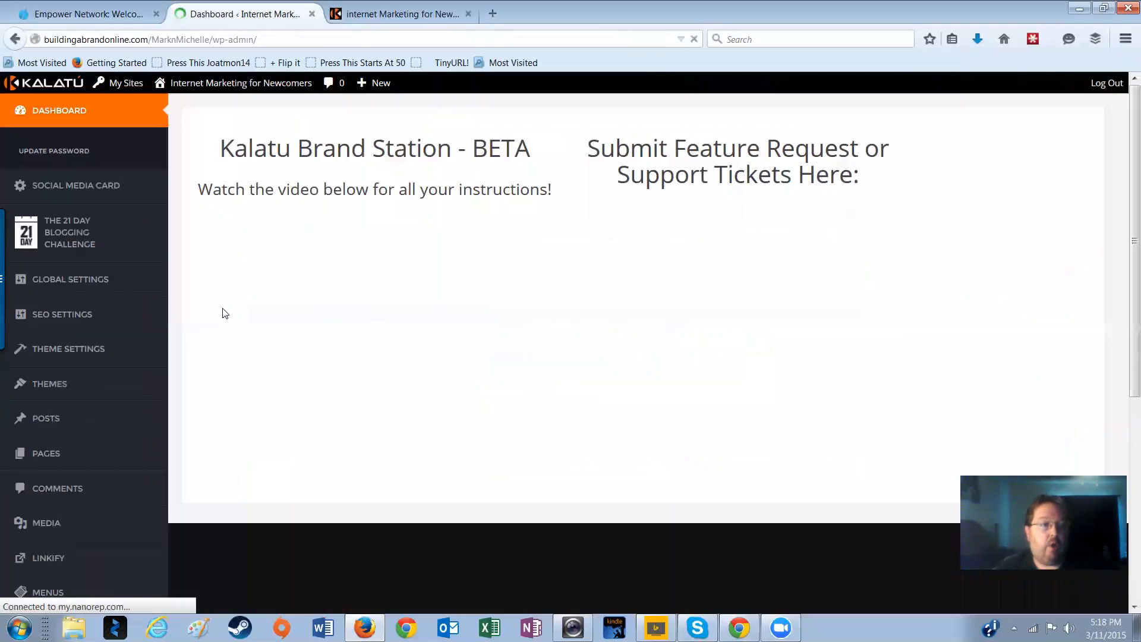
pyautogui.click(63, 391)
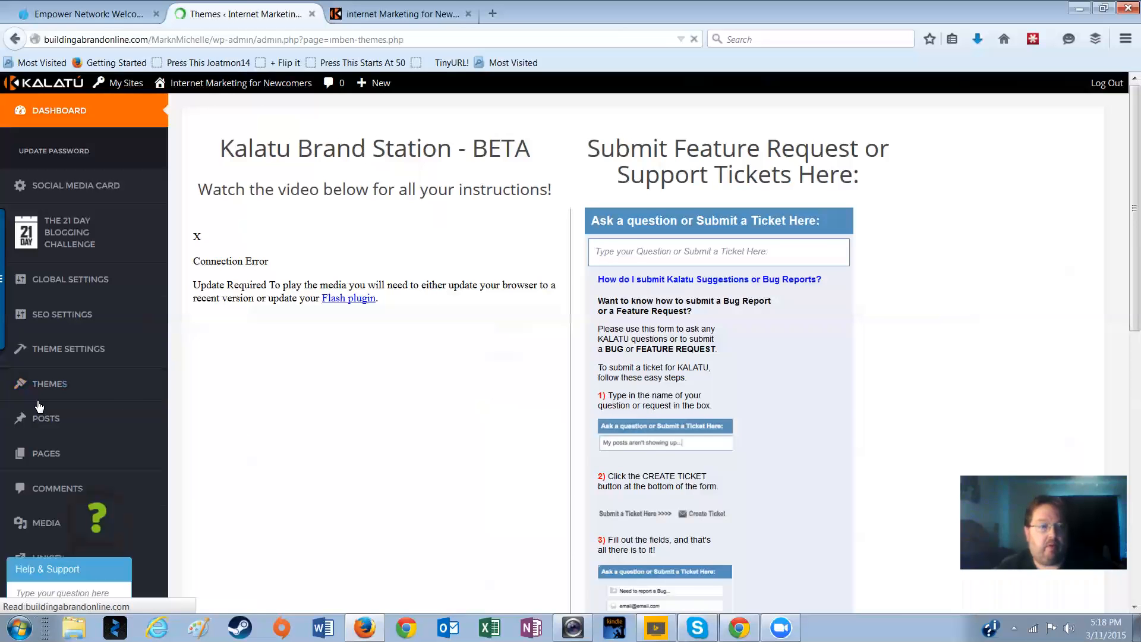
pyautogui.scroll(-4, 560, 343)
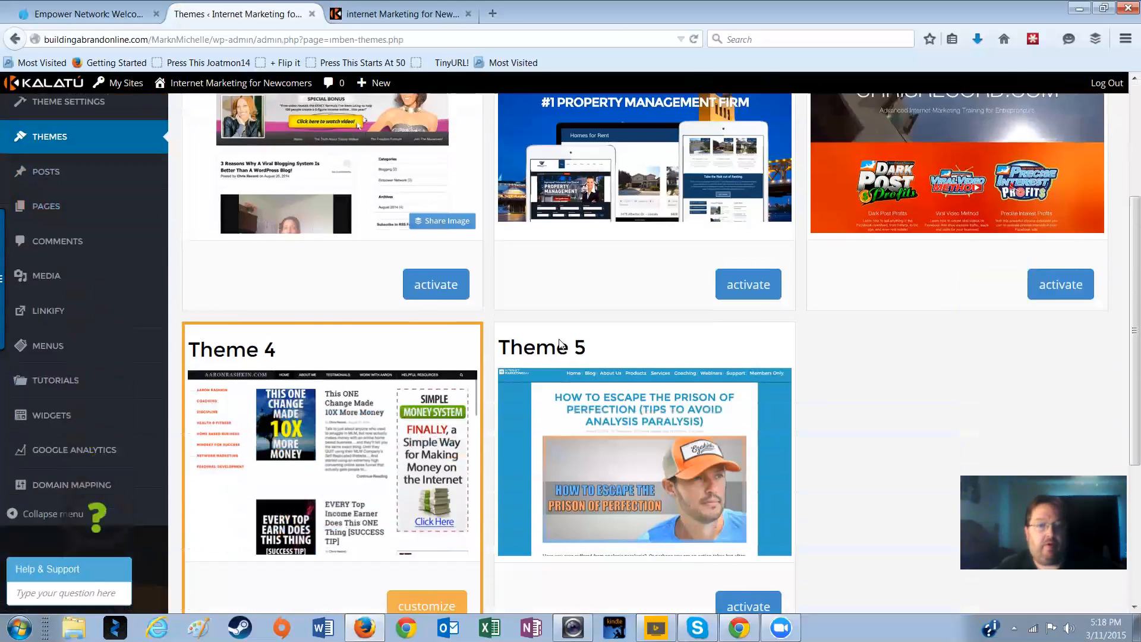
# Look through the five themes in the Theme Store, comparing their preview layouts without activating another one.
pyautogui.scroll(-3, 867, 293)
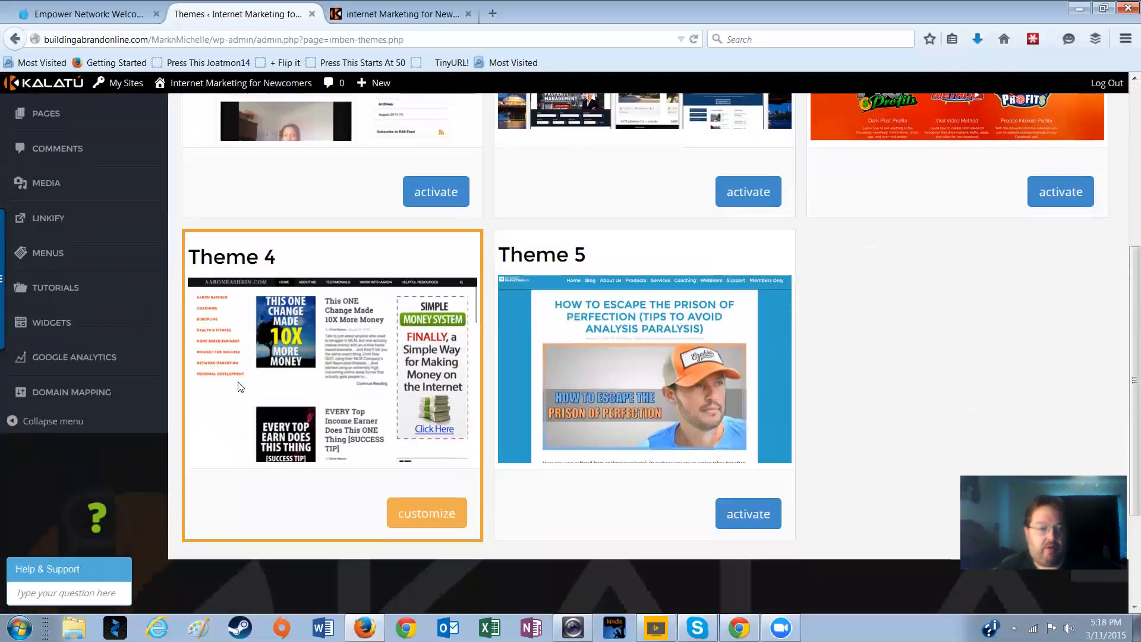
pyautogui.scroll(5, 316, 358)
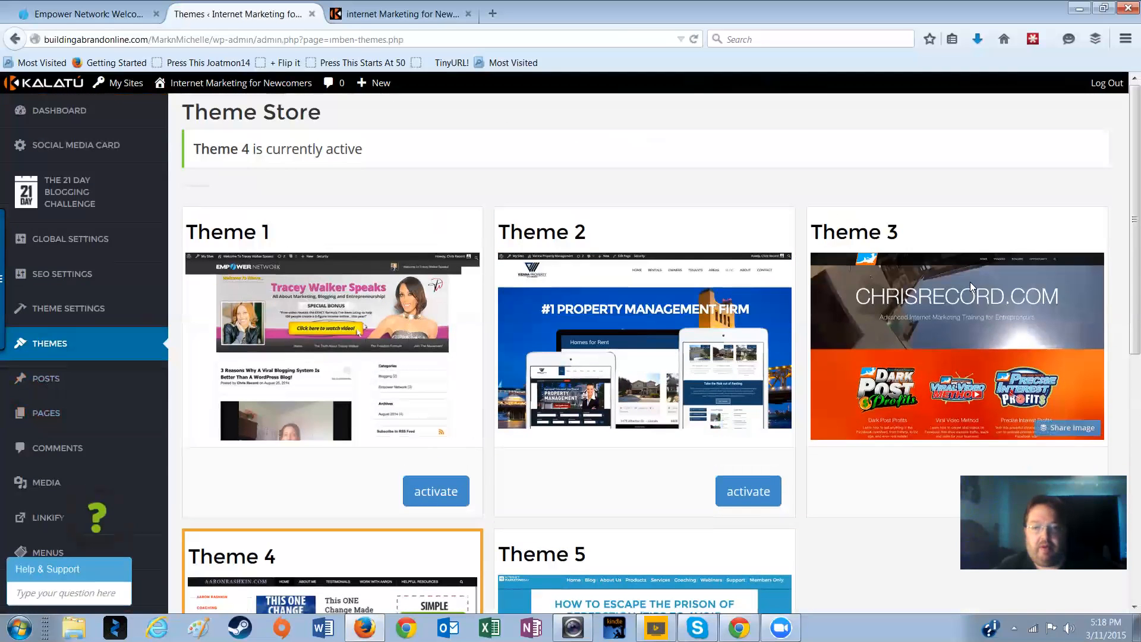
pyautogui.scroll(-3, 969, 281)
pyautogui.scroll(-1, 609, 495)
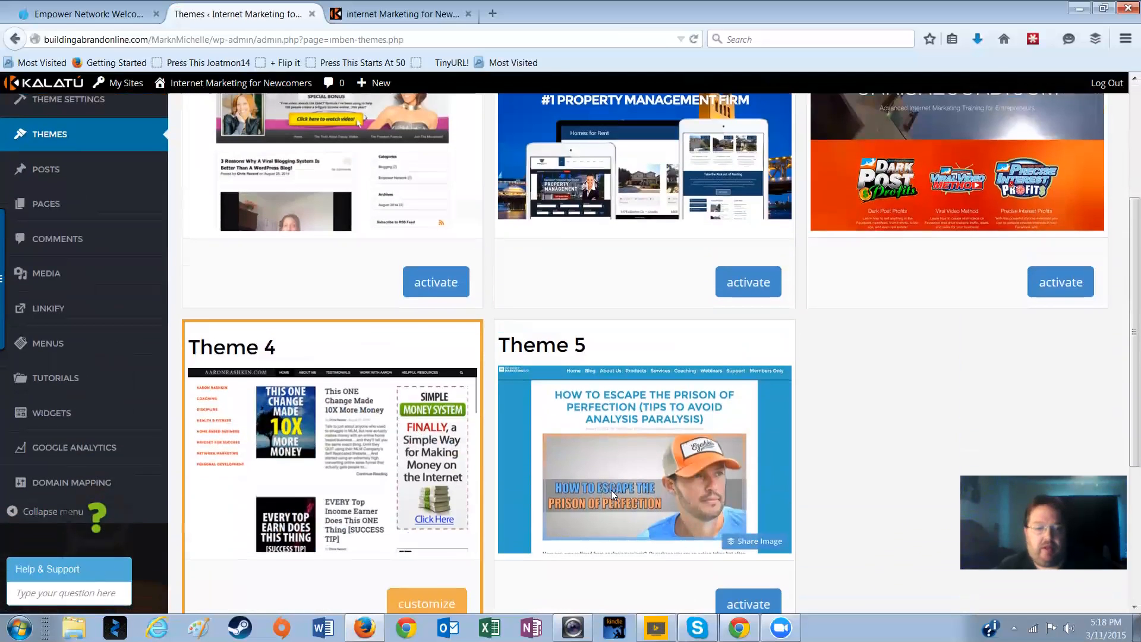
pyautogui.scroll(-2, 610, 489)
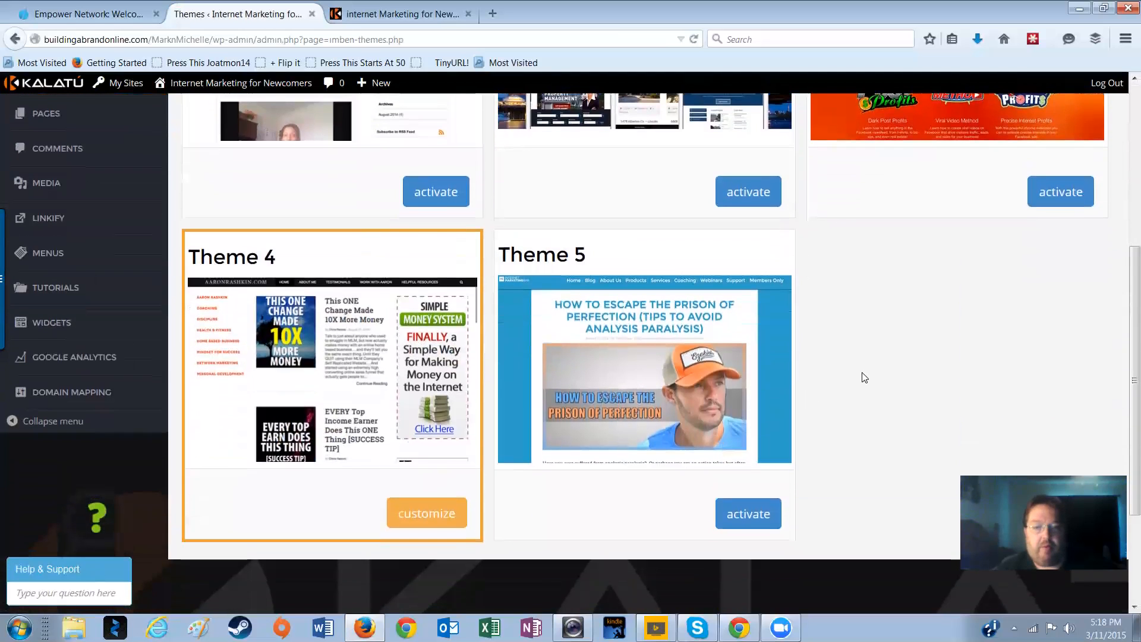
pyautogui.scroll(5, 859, 383)
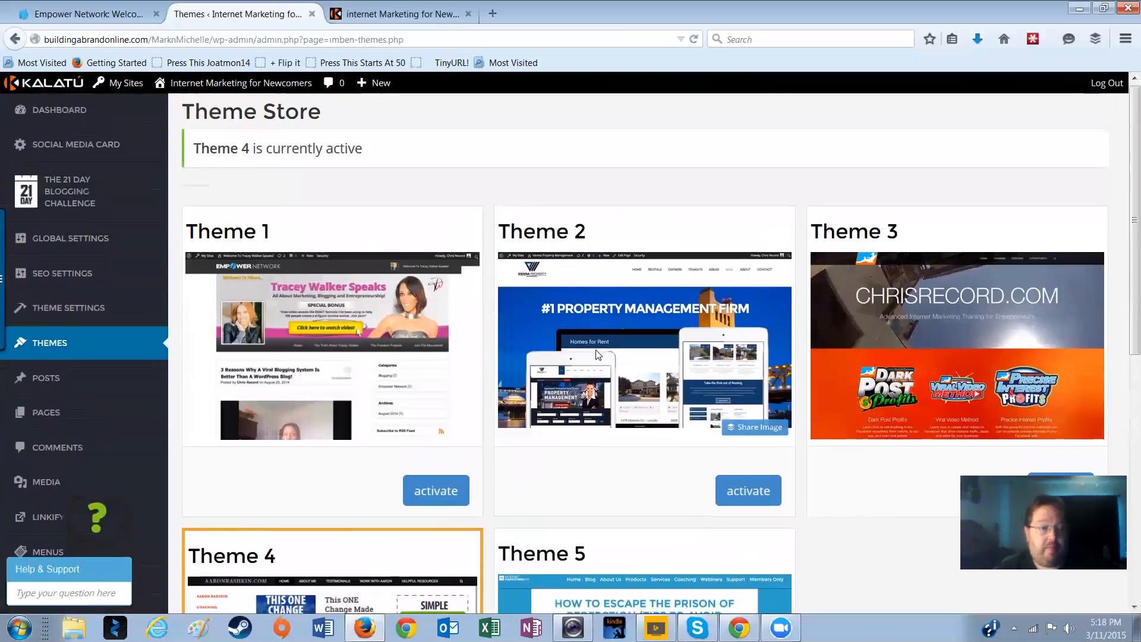
pyautogui.scroll(-1, 483, 280)
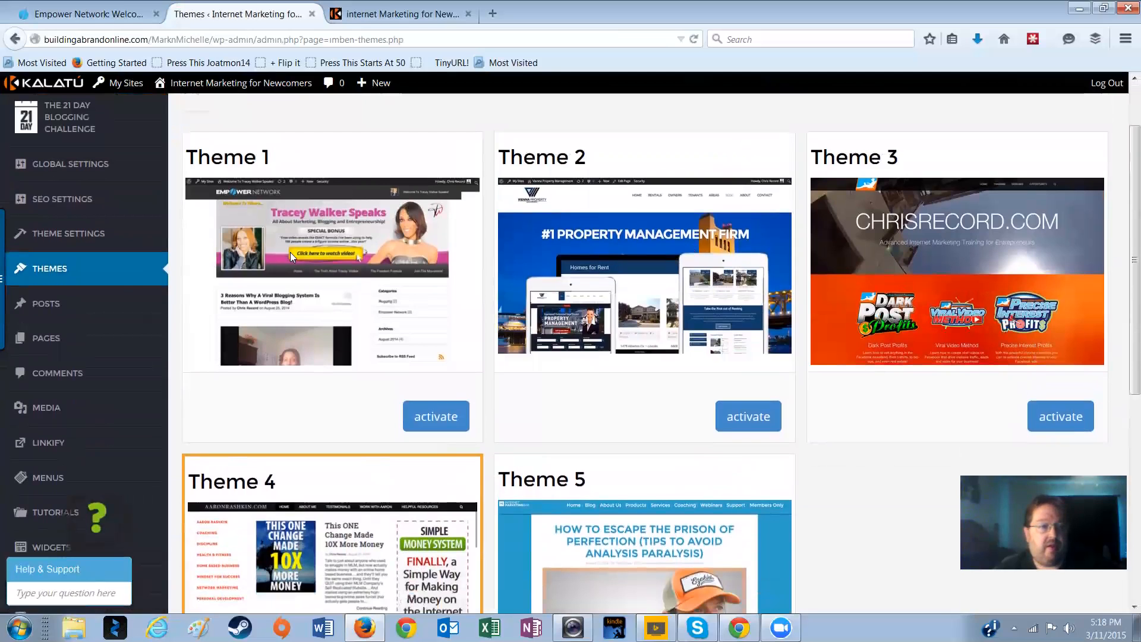
# Open the Posts list, look through its titles, categories and tags, and review the languages available for posts.
pyautogui.click(80, 304)
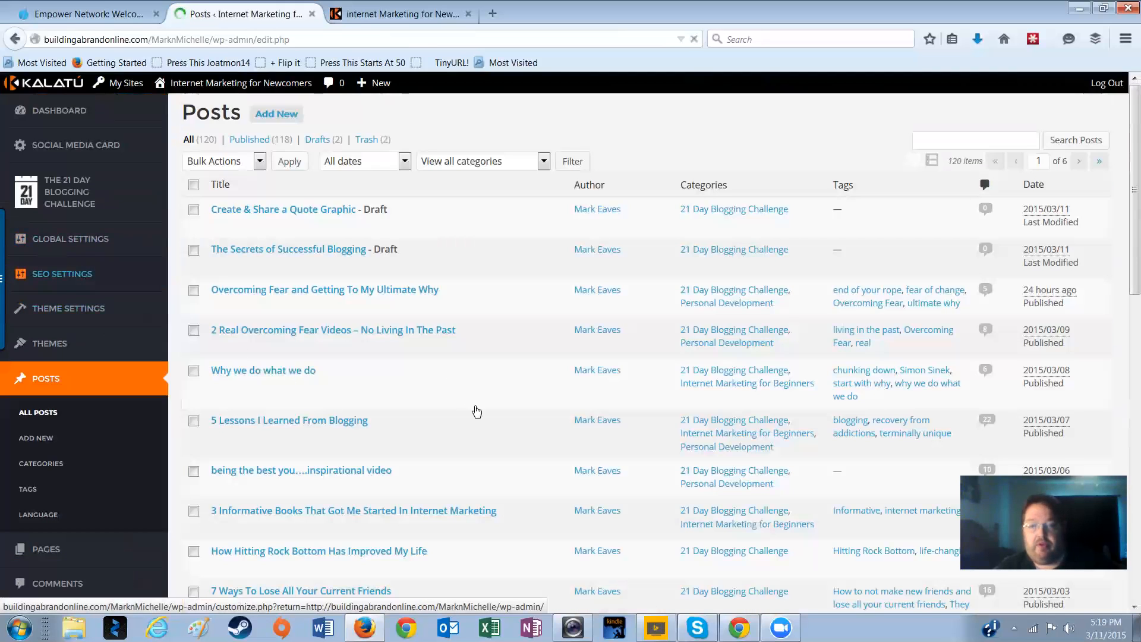
pyautogui.scroll(-12, 476, 410)
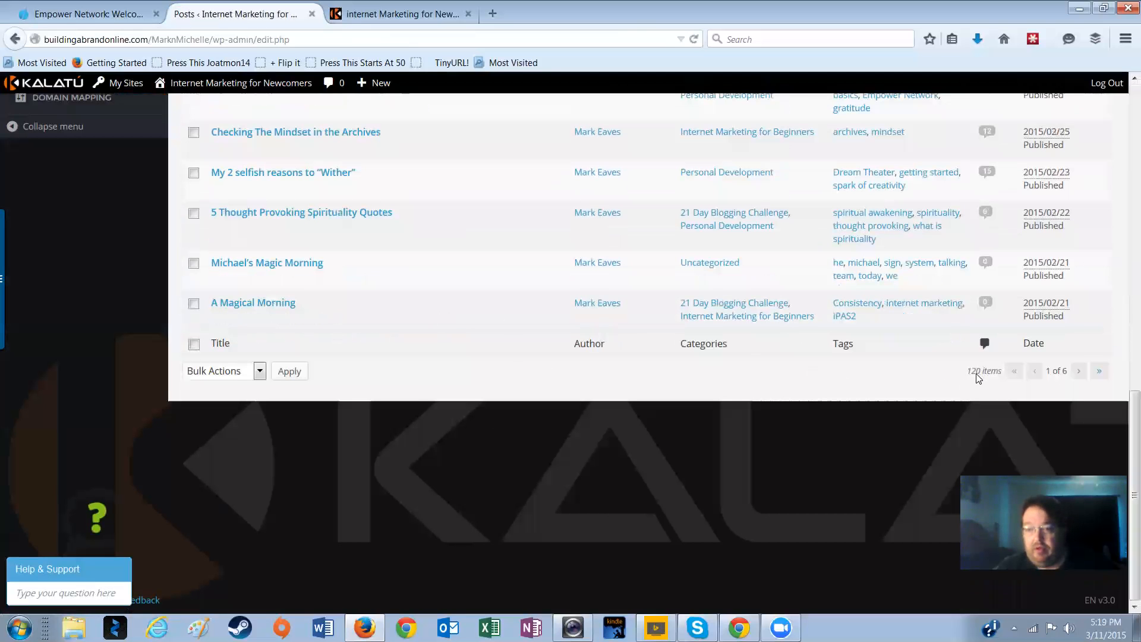
pyautogui.scroll(12, 978, 378)
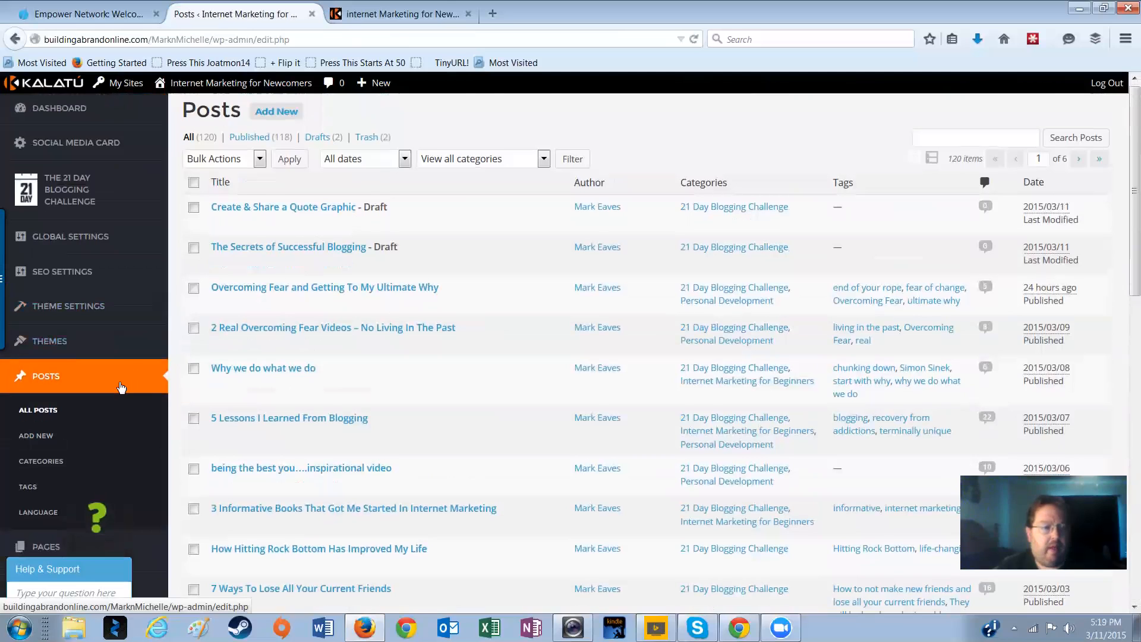
pyautogui.scroll(-2, 42, 387)
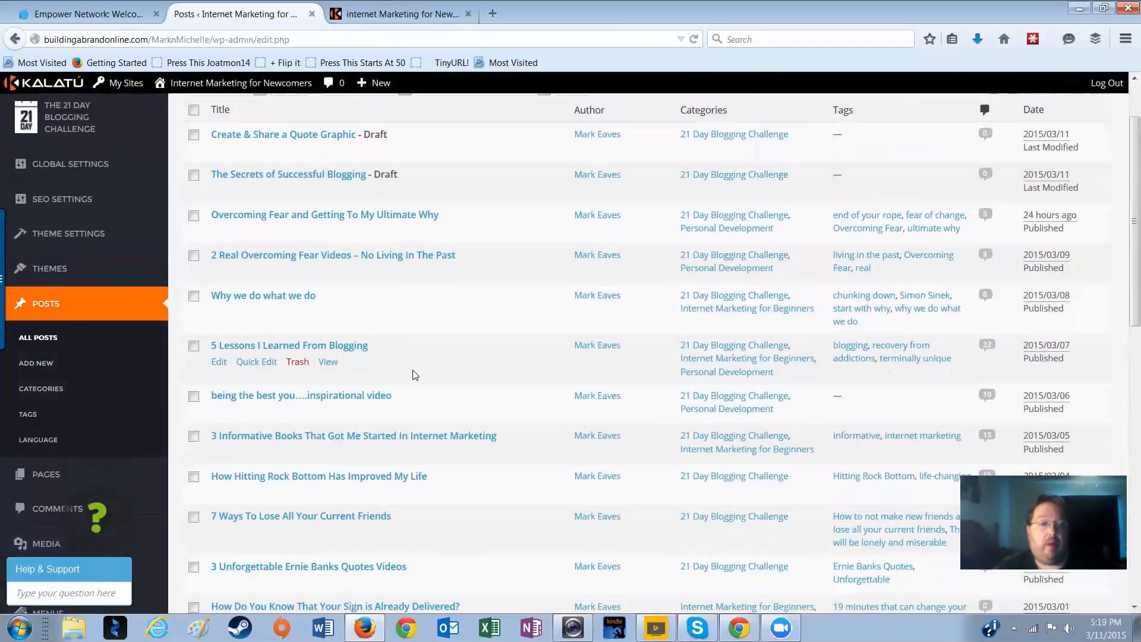
pyautogui.scroll(-3, 414, 366)
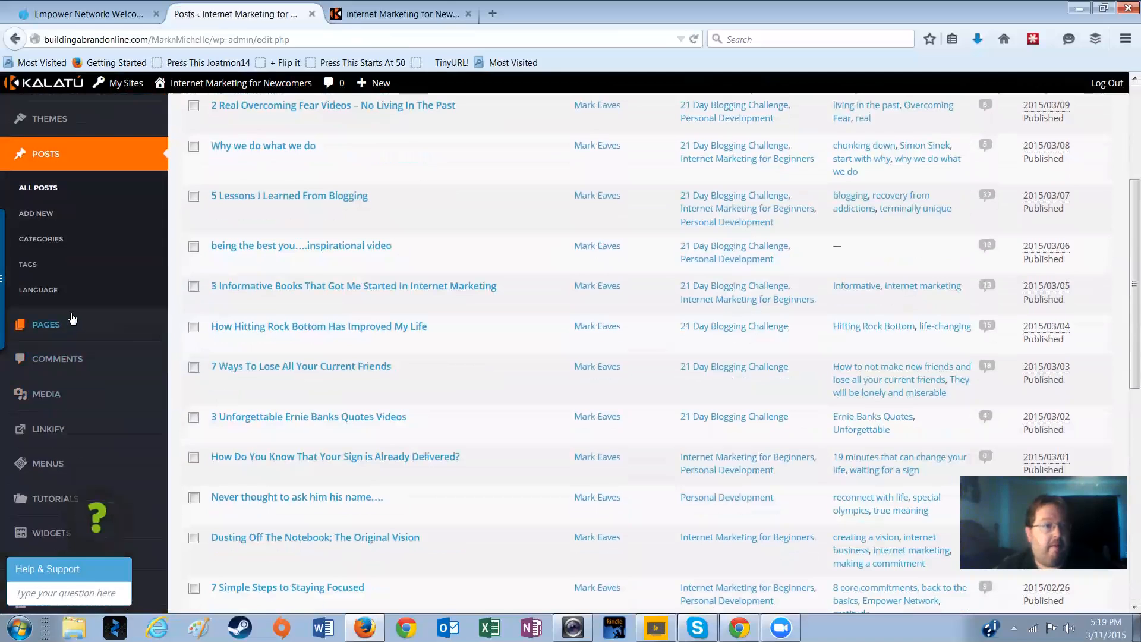
pyautogui.click(38, 291)
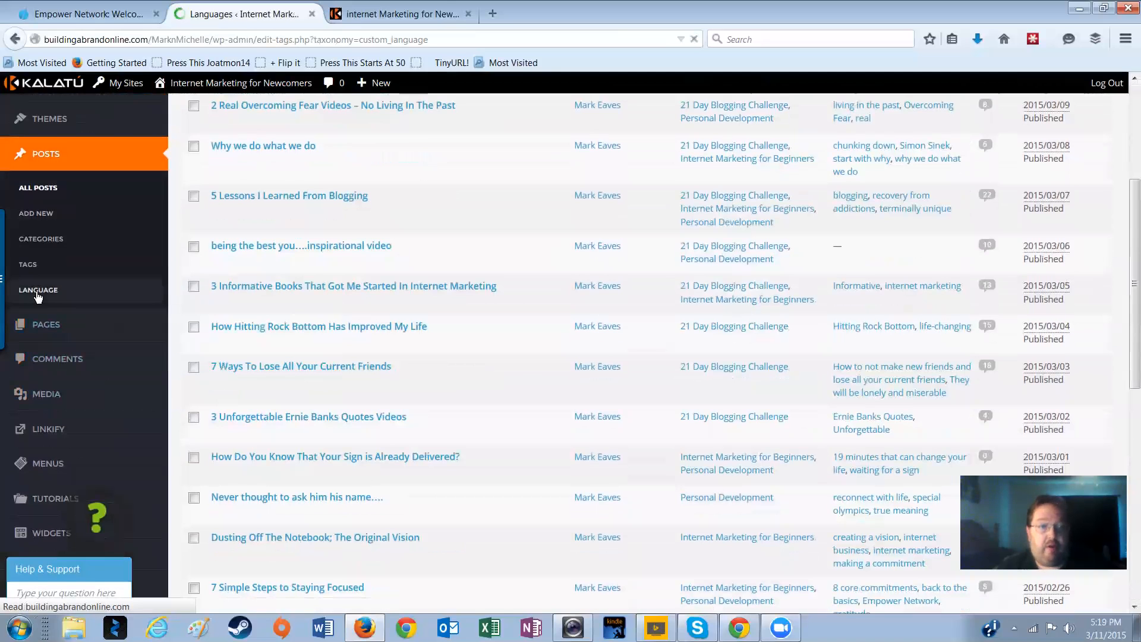
pyautogui.scroll(-3, 606, 237)
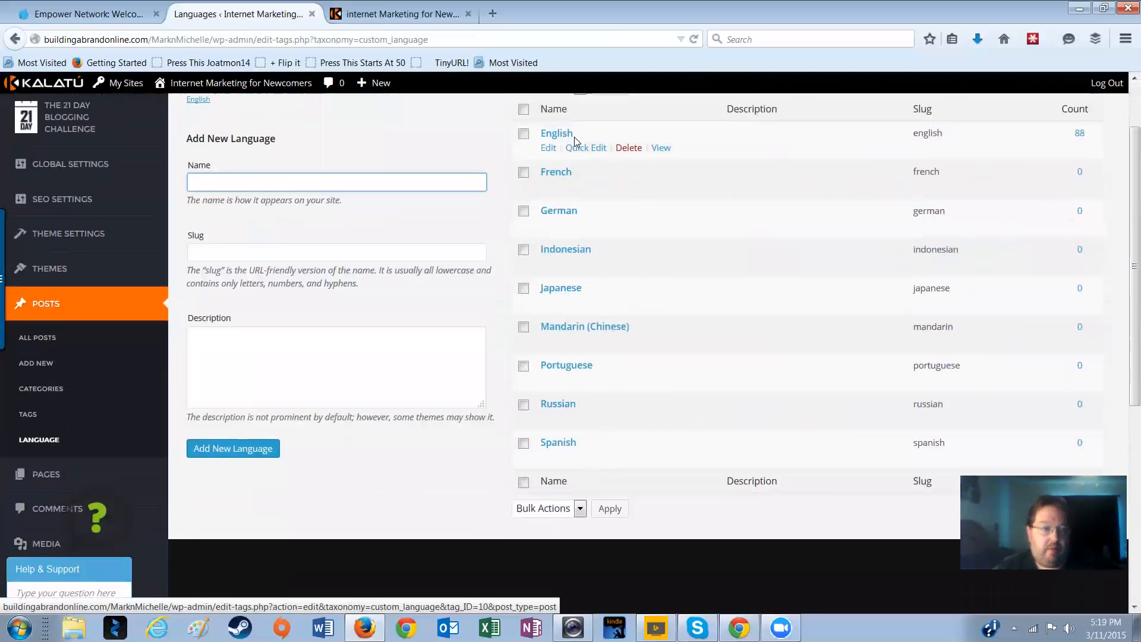
# Open the Pages list and examine the Contact and Our Journey entries with their available actions.
pyautogui.click(46, 474)
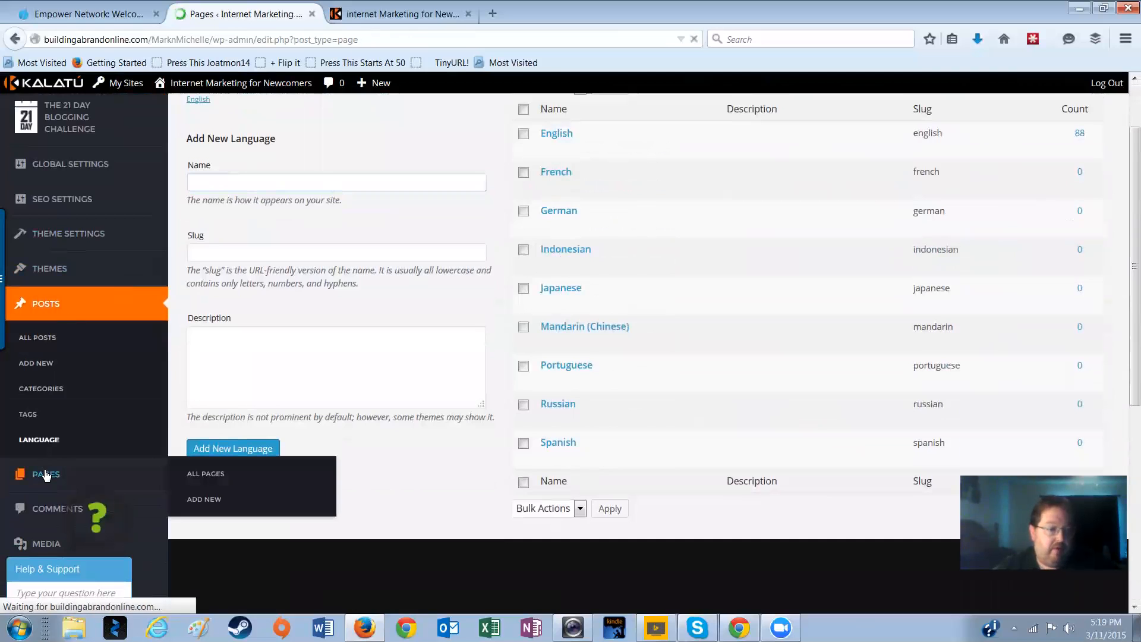
pyautogui.moveTo(221, 266)
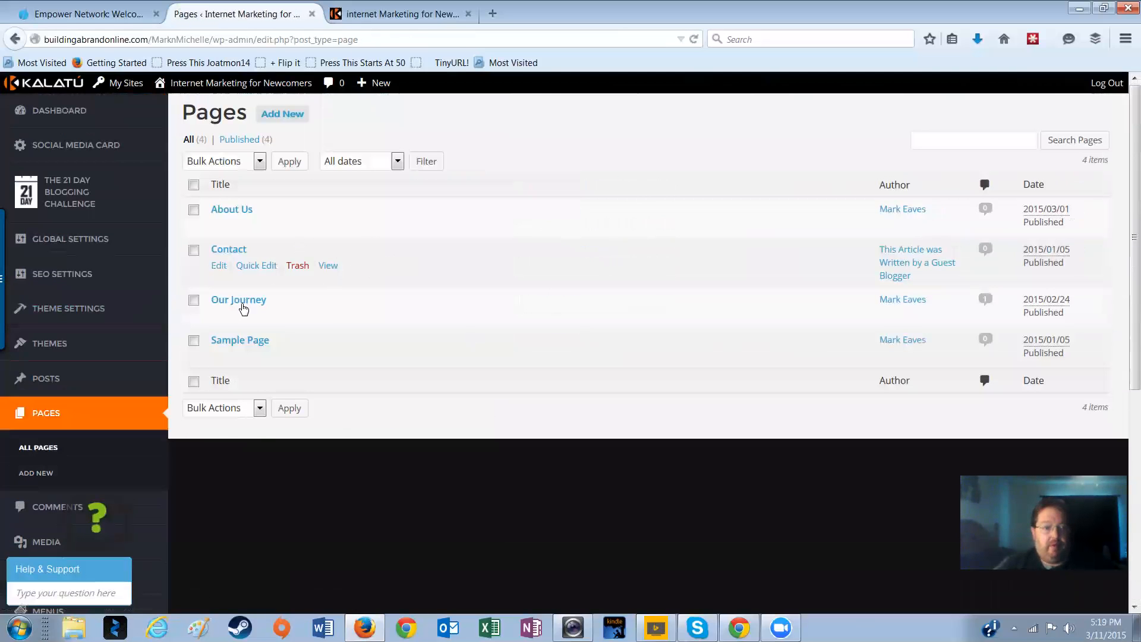
pyautogui.moveTo(243, 308)
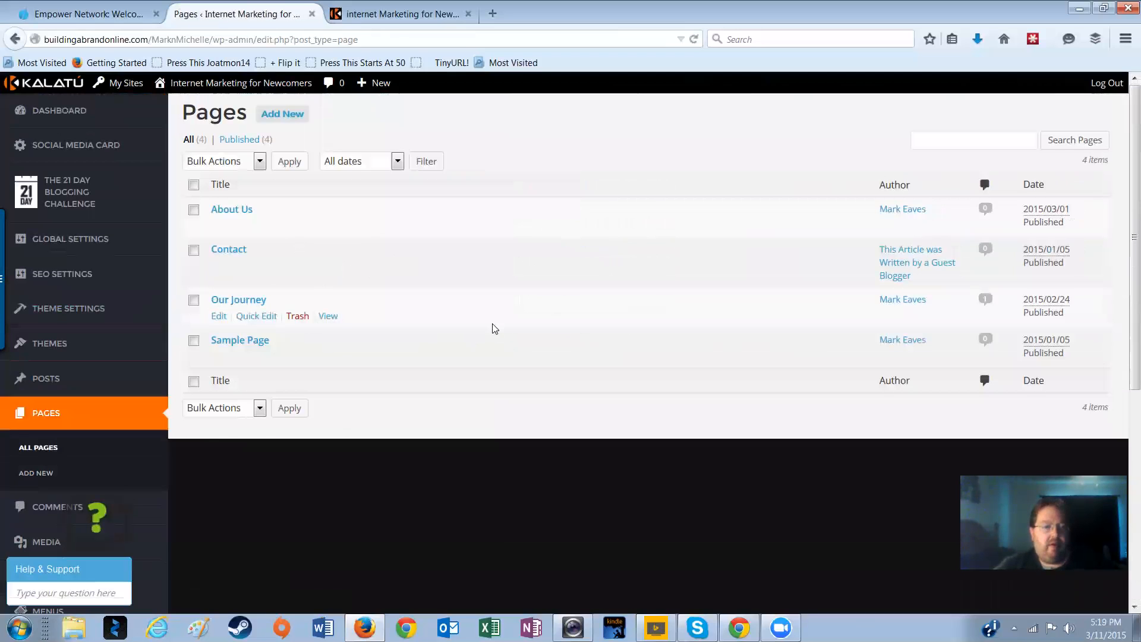
# Open the Comments list and read through the submitted comments, replies and their moderation options.
pyautogui.scroll(-2, 492, 323)
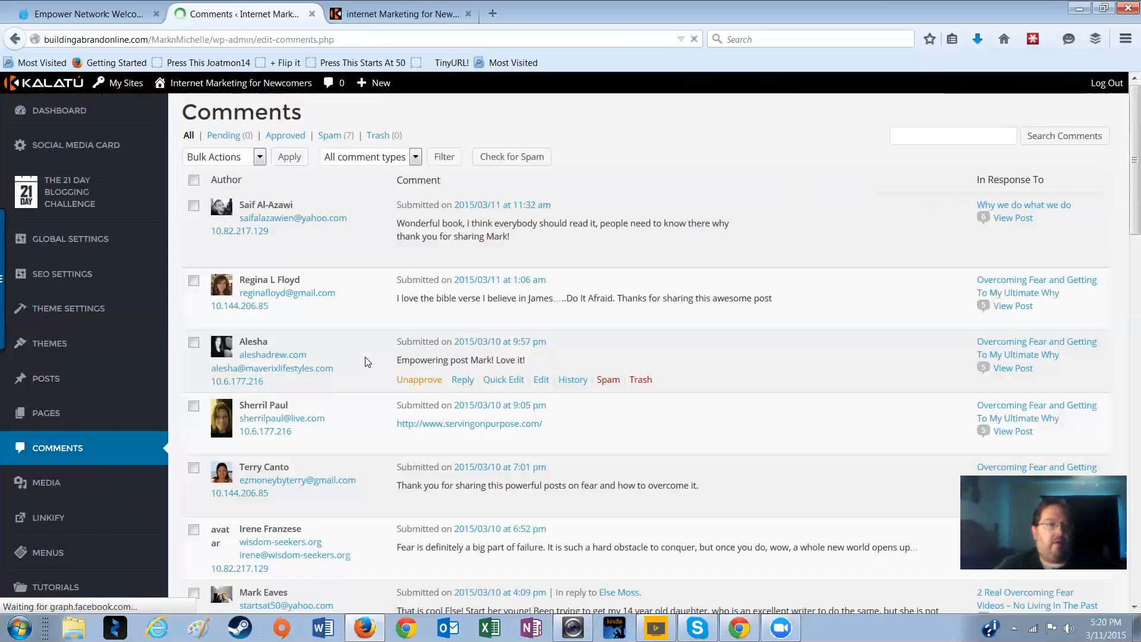
pyautogui.scroll(-5, 387, 307)
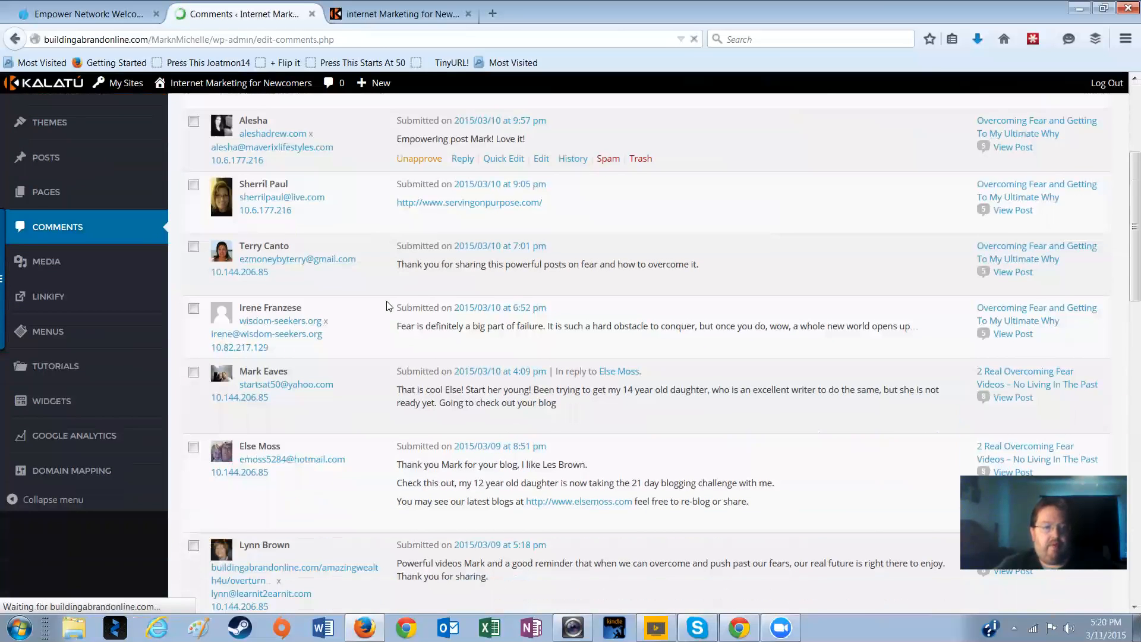
pyautogui.scroll(-15, 386, 306)
pyautogui.scroll(-3, 387, 306)
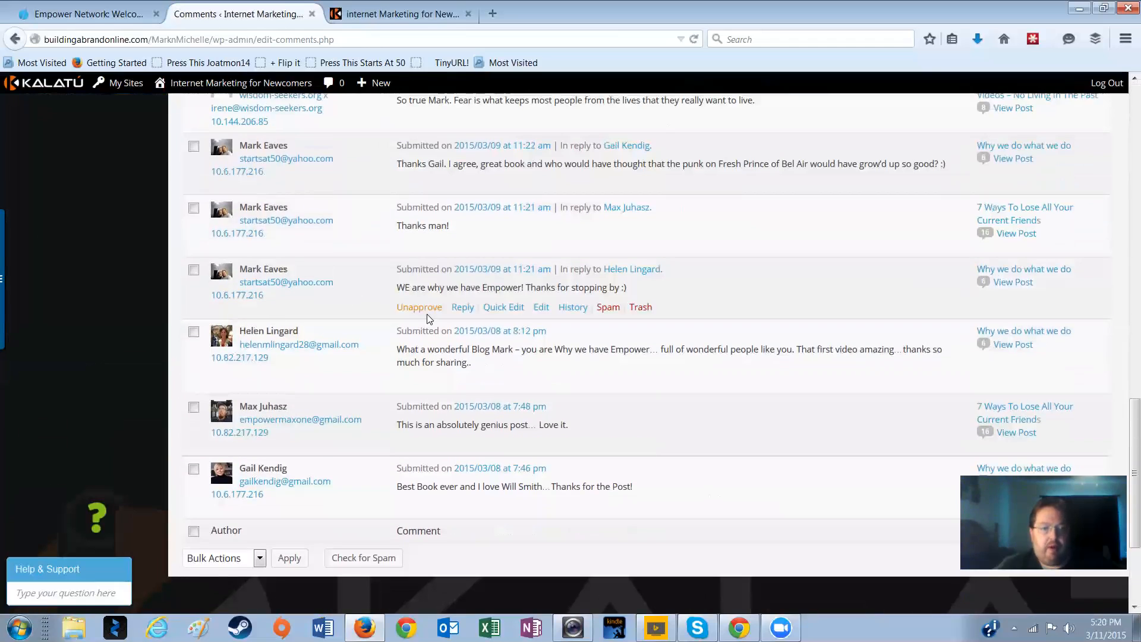
pyautogui.scroll(3, 495, 291)
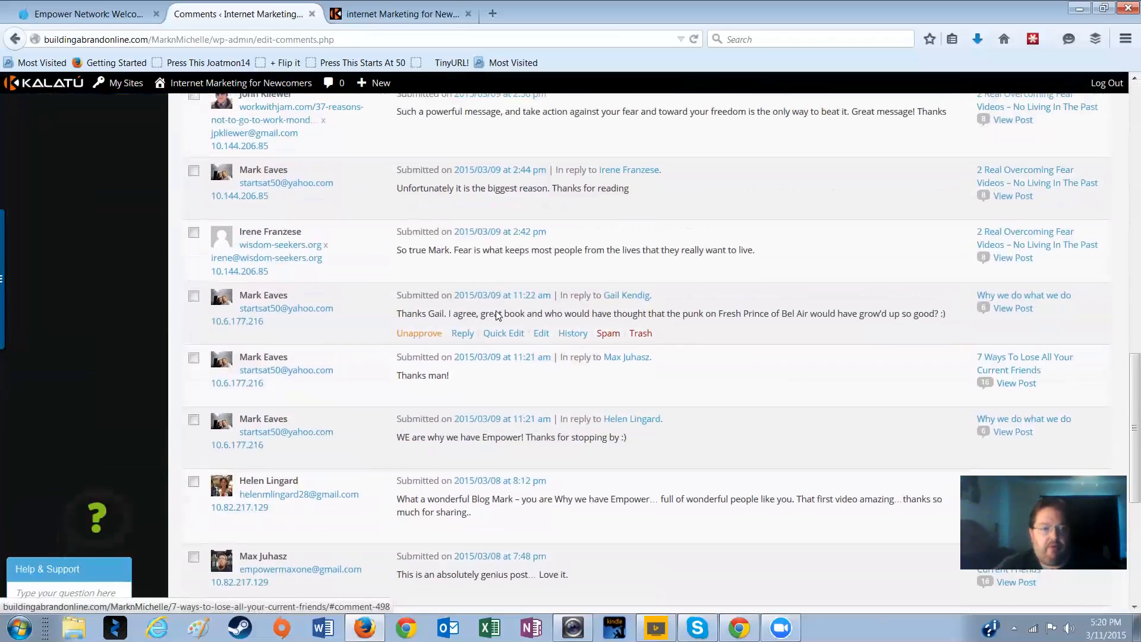
pyautogui.scroll(1, 478, 335)
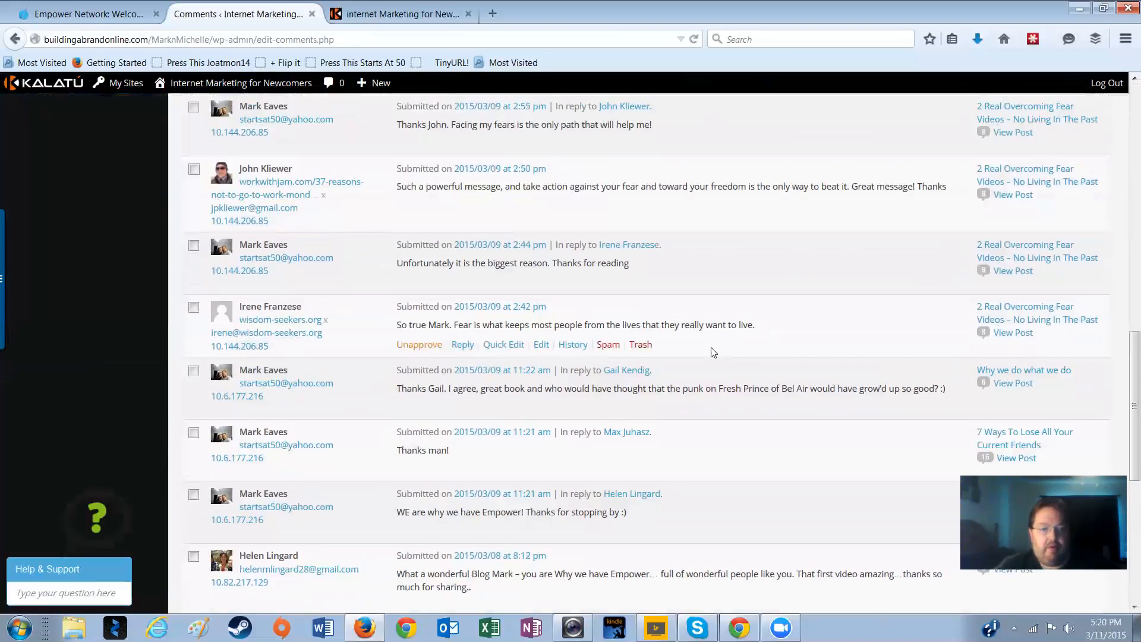
pyautogui.scroll(5, 809, 340)
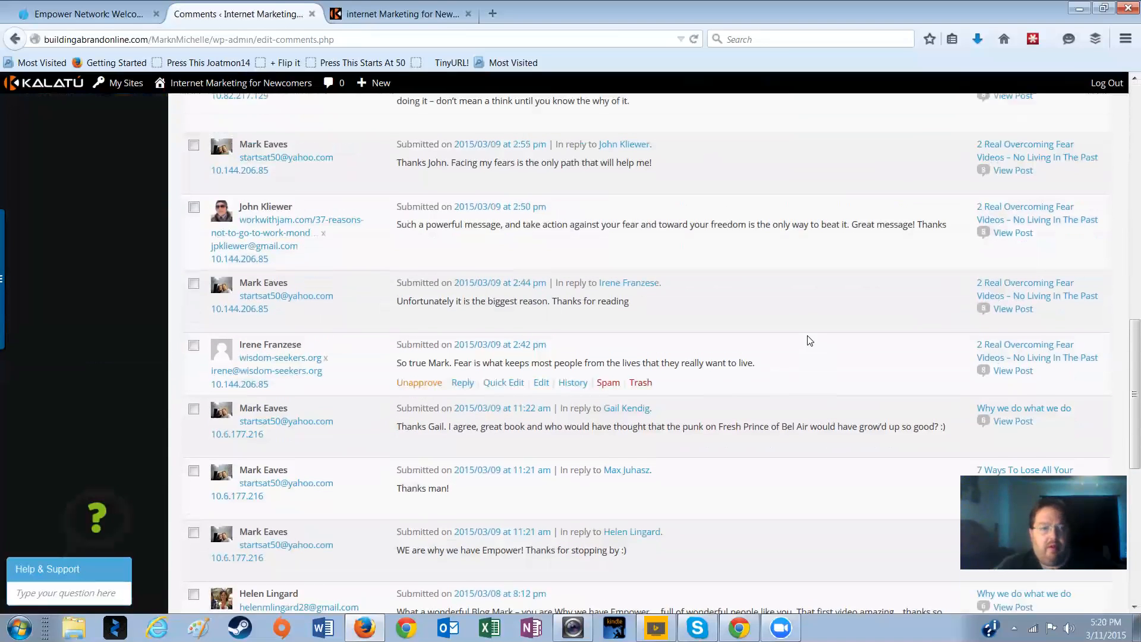
pyautogui.scroll(6, 734, 410)
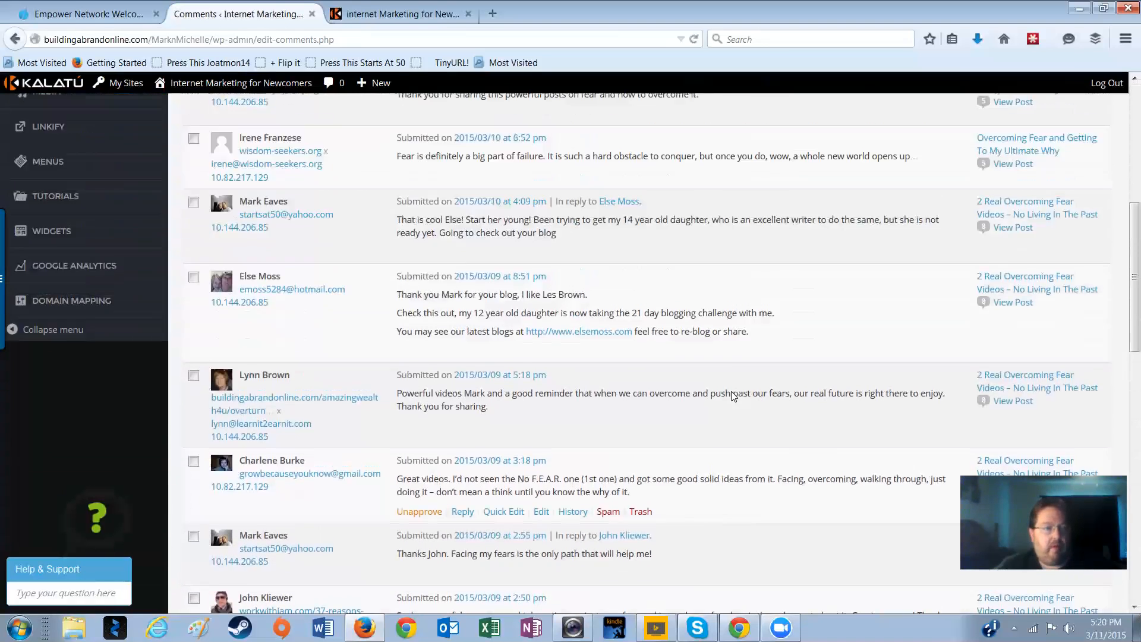
pyautogui.scroll(1, 733, 397)
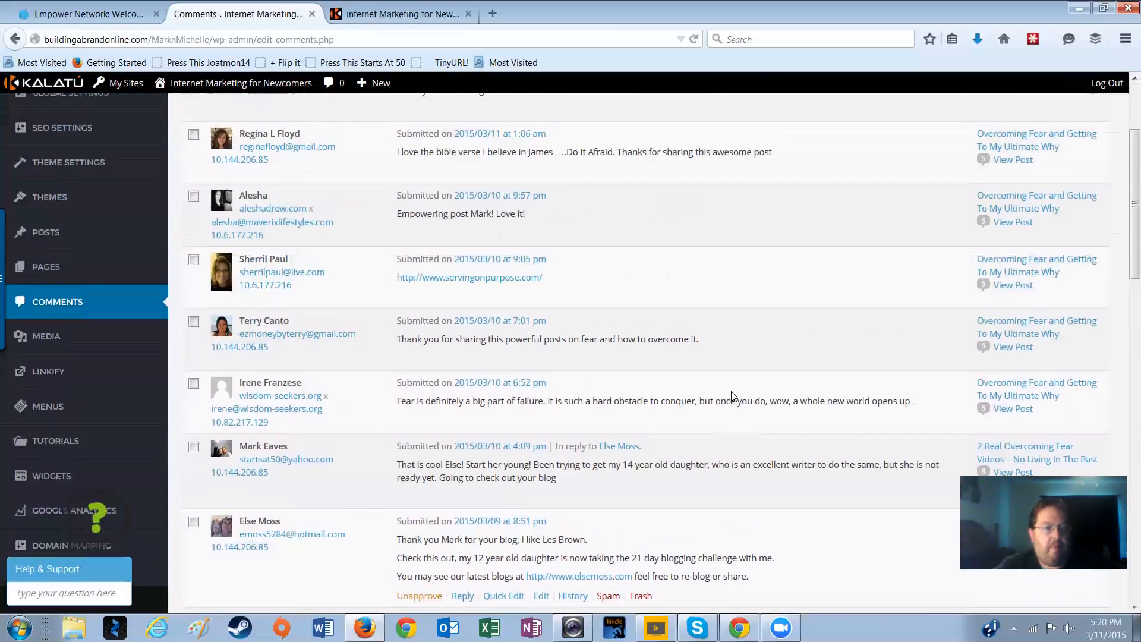
pyautogui.scroll(2, 720, 369)
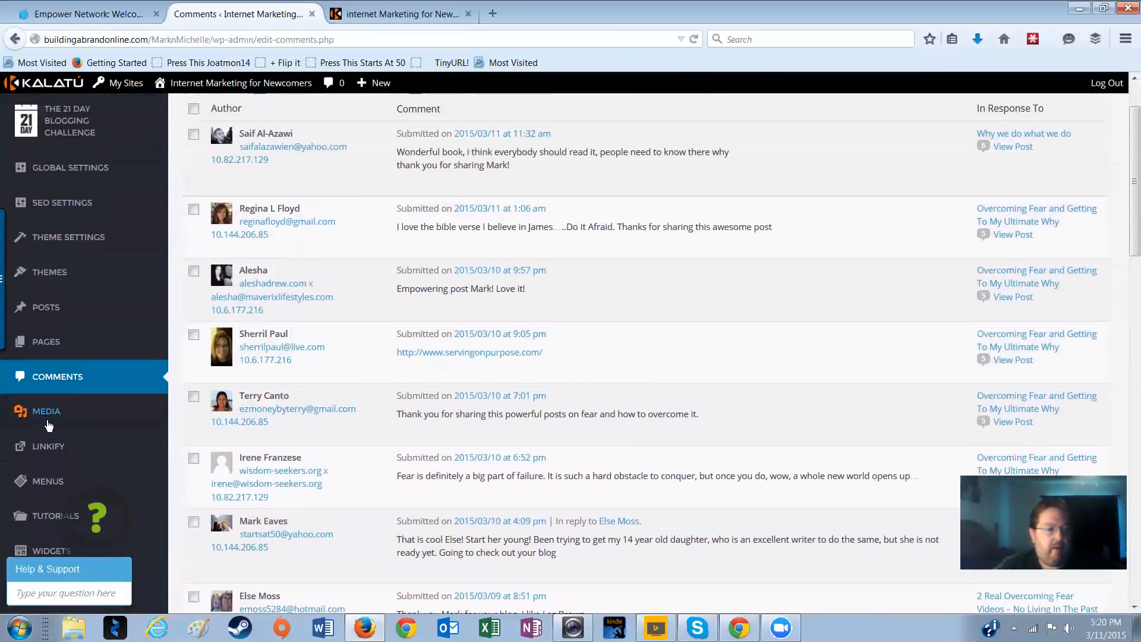
# Look through the images in the Media Library and open the Linkify page.
pyautogui.click(48, 423)
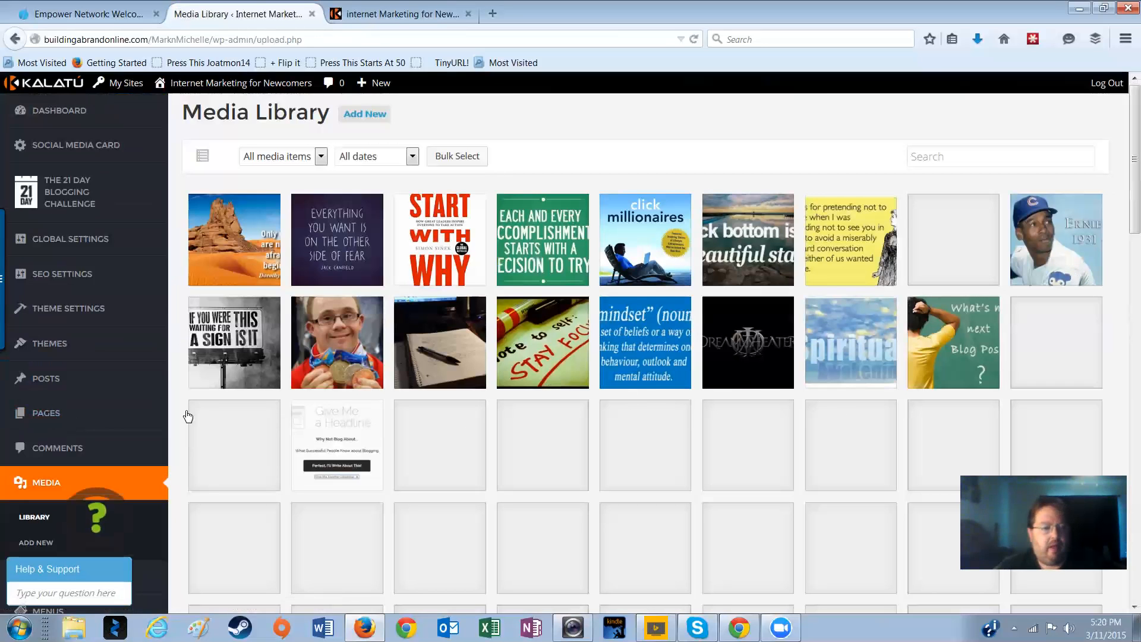
pyautogui.scroll(-3, 186, 415)
pyautogui.click(50, 357)
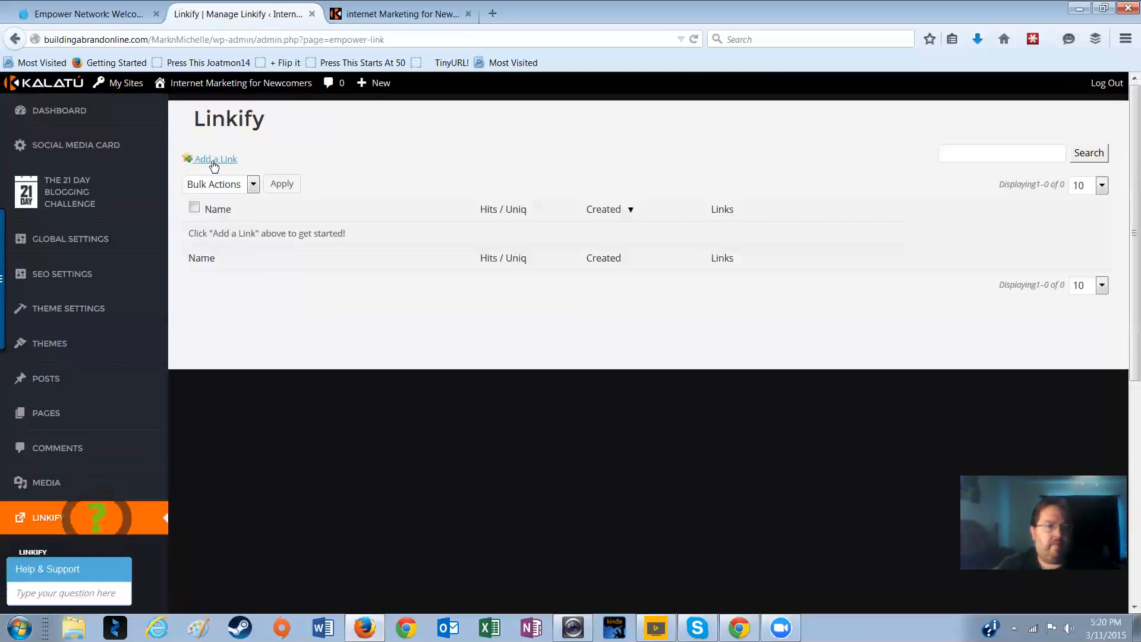
# Copy the live blog's home page address and create a Linkify link that uses it as the target URL.
pyautogui.click(386, 14)
pyautogui.moveTo(300, 43); pyautogui.dragTo(39, 39)
pyautogui.hotkey('ctrl', 'c')
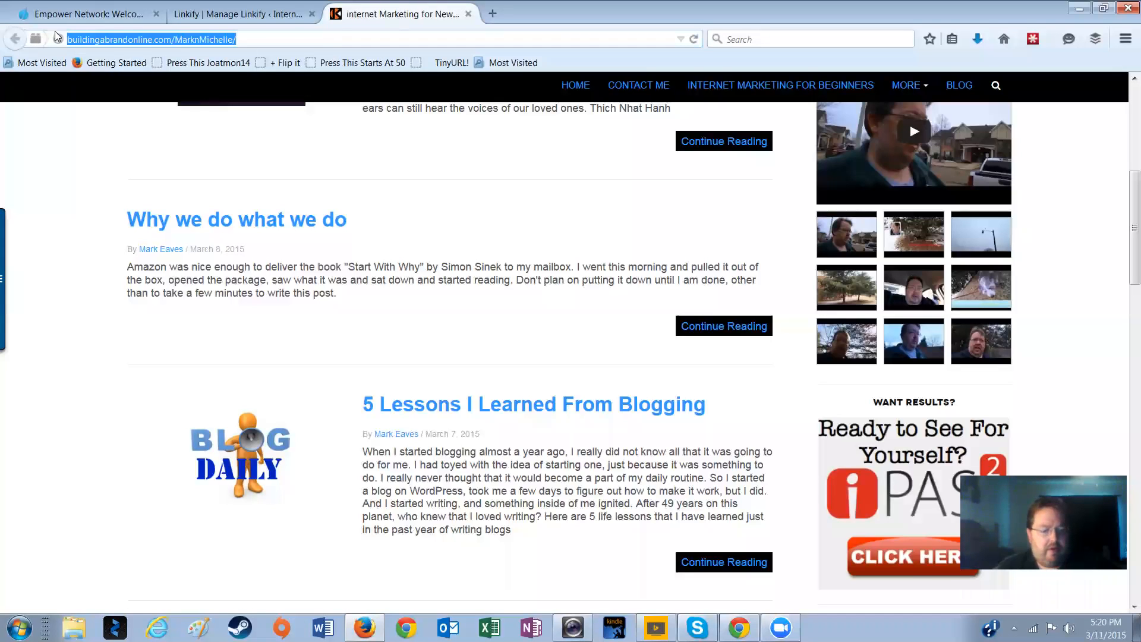
pyautogui.click(250, 13)
pyautogui.click(196, 159)
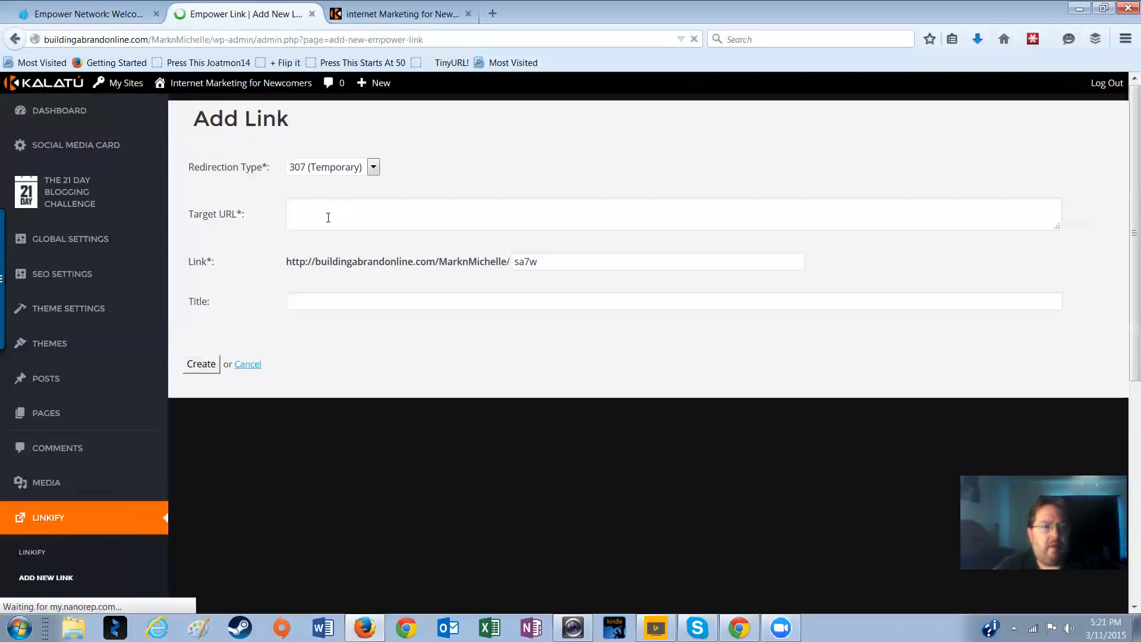
pyautogui.click(328, 217)
pyautogui.hotkey('ctrl', 'v')
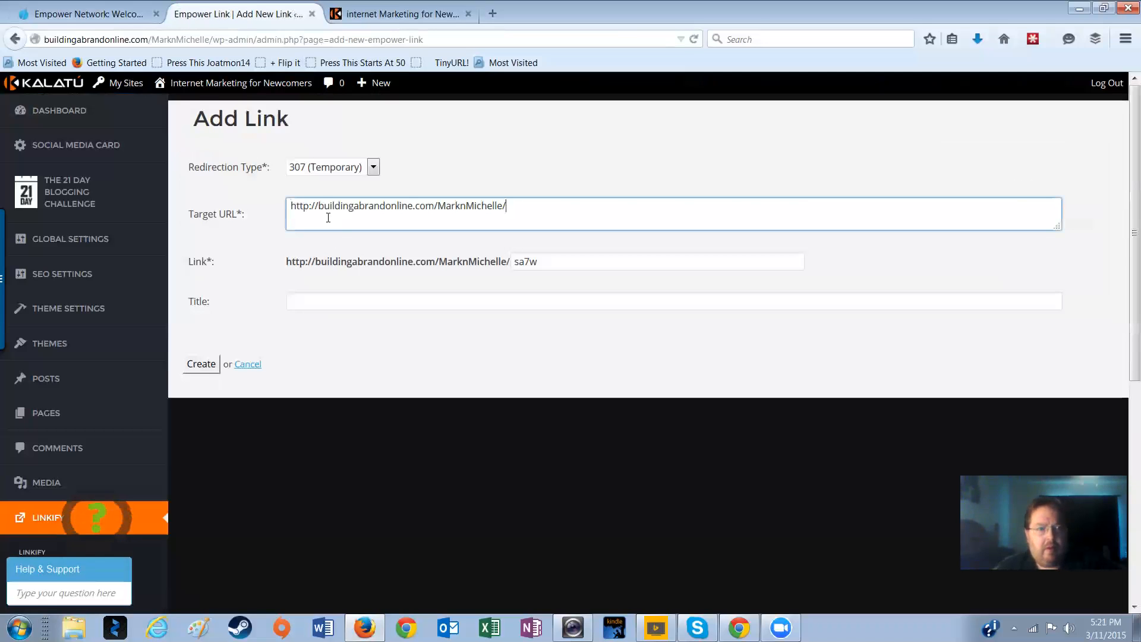
pyautogui.click(201, 365)
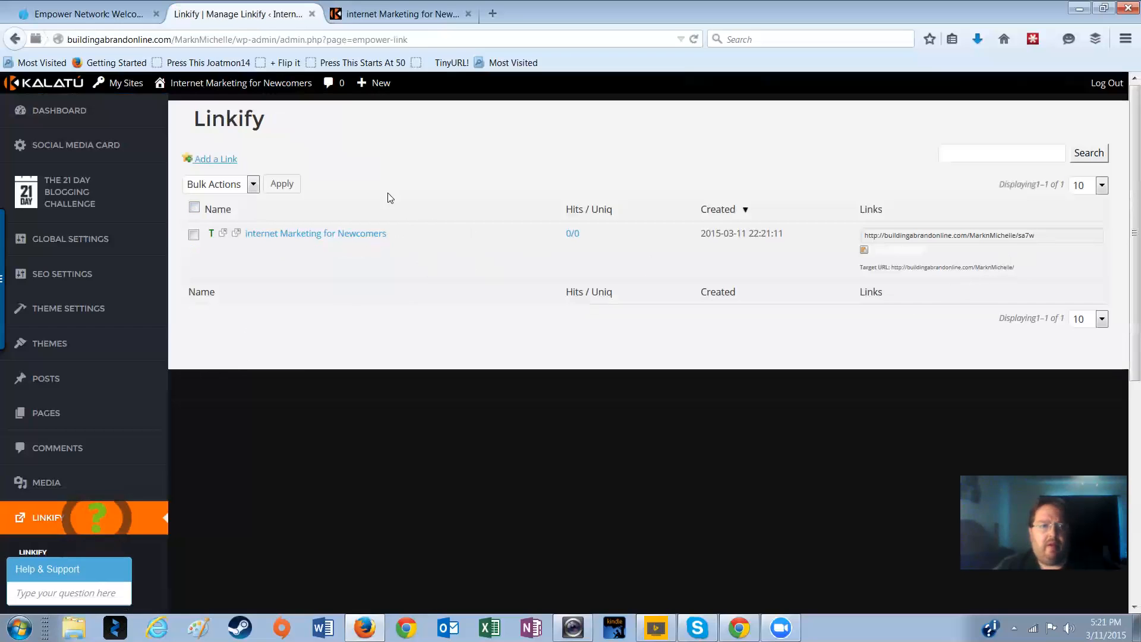
# Try to remove the "internet Marketing for Newcomers" link from Linkify with the Delete bulk action.
pyautogui.click(250, 184)
pyautogui.click(201, 229)
pyautogui.click(291, 185)
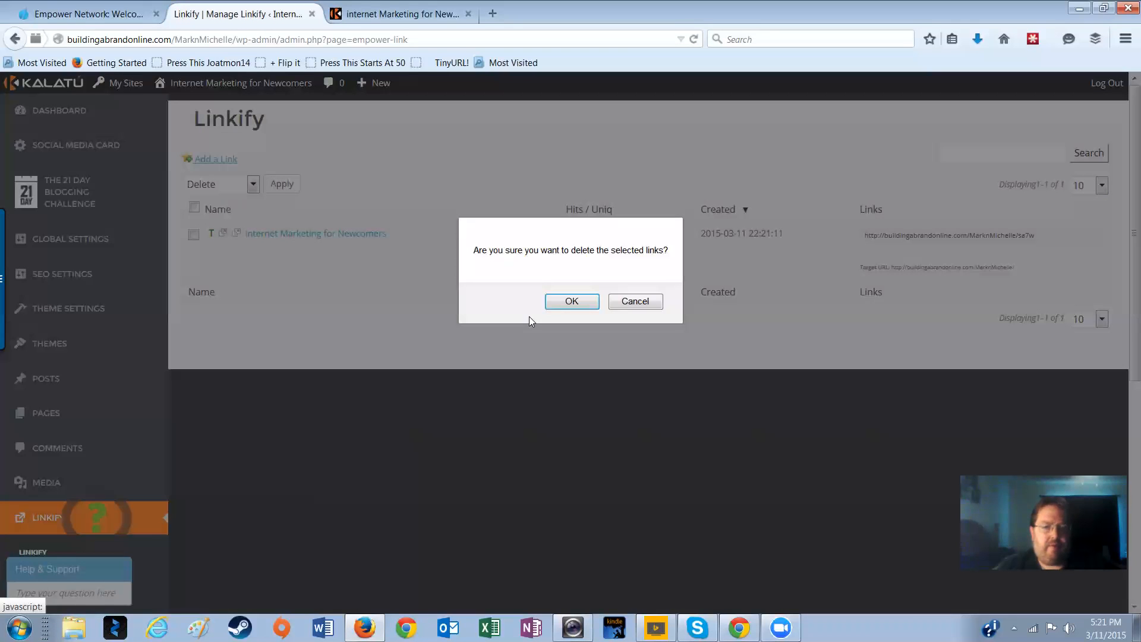
pyautogui.click(570, 301)
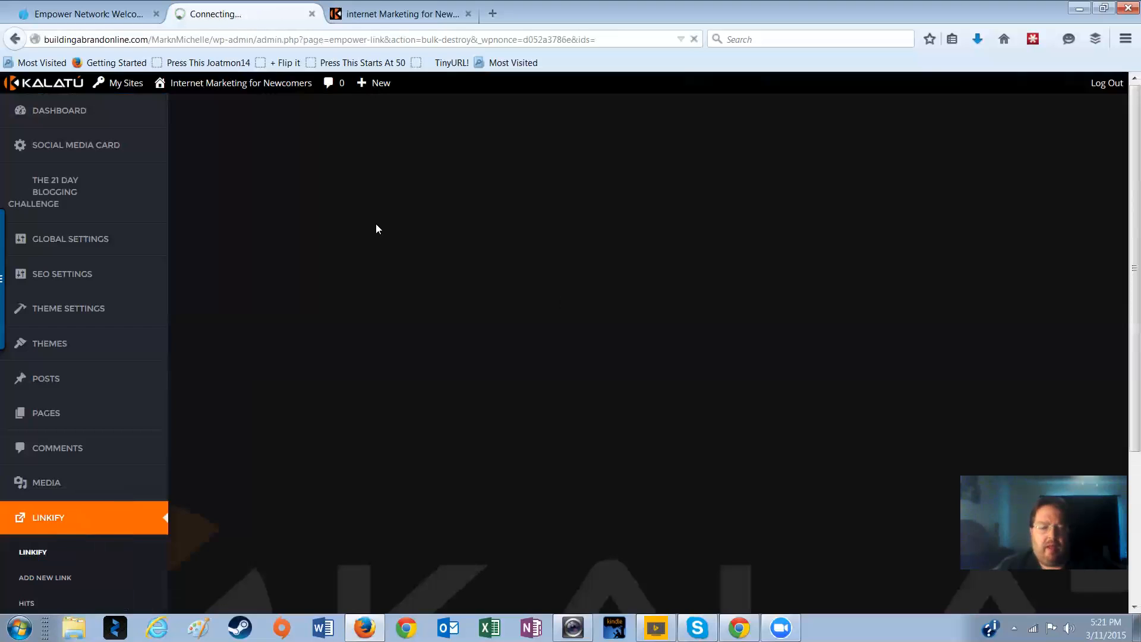
pyautogui.scroll(-4, 206, 364)
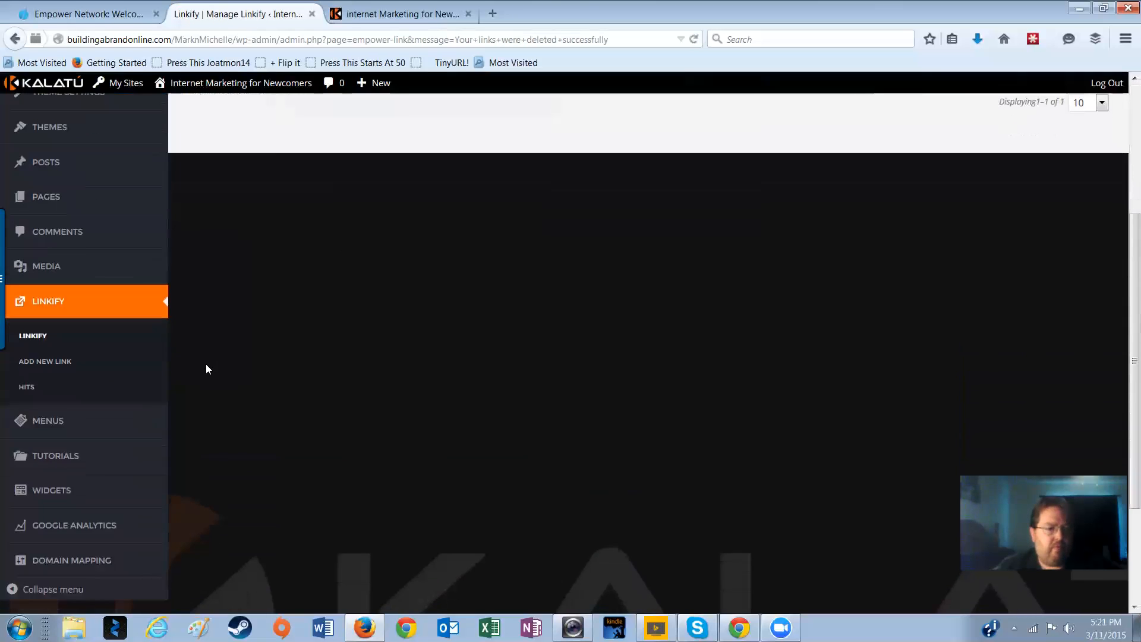
pyautogui.scroll(4, 208, 371)
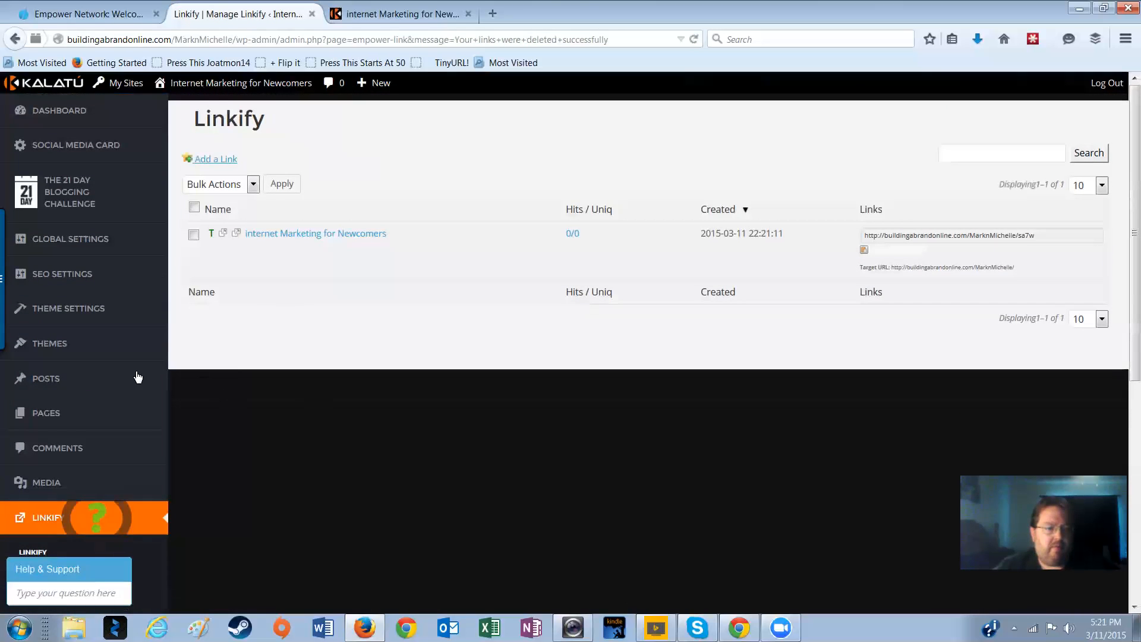
# Open the Menus page and review the Header Menu's structure, settings and theme locations.
pyautogui.scroll(-3, 119, 461)
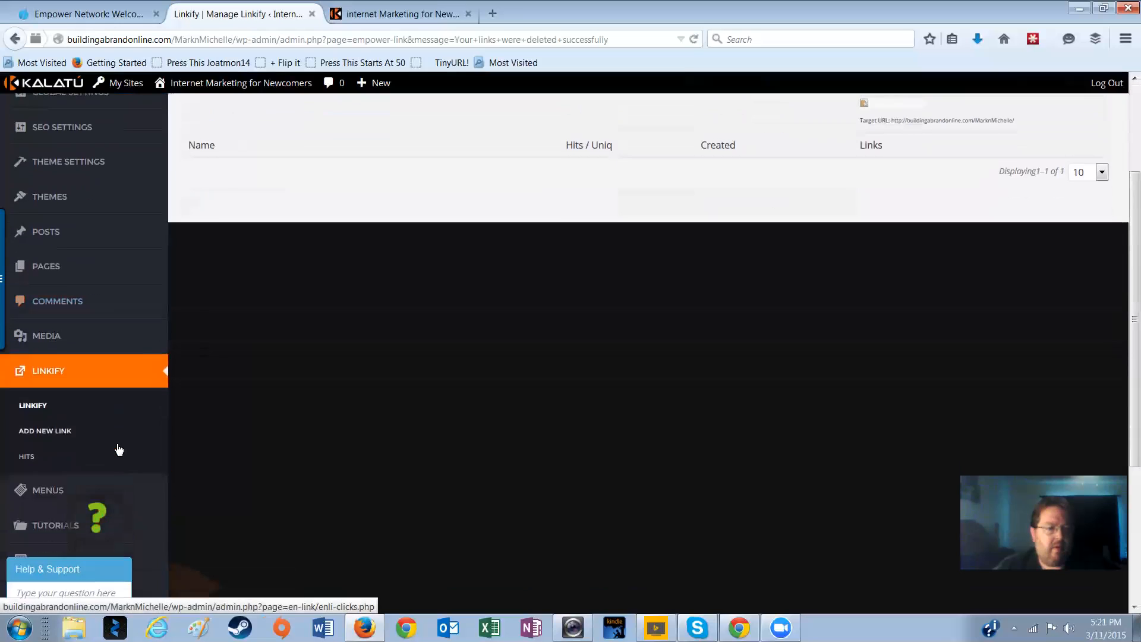
pyautogui.click(43, 486)
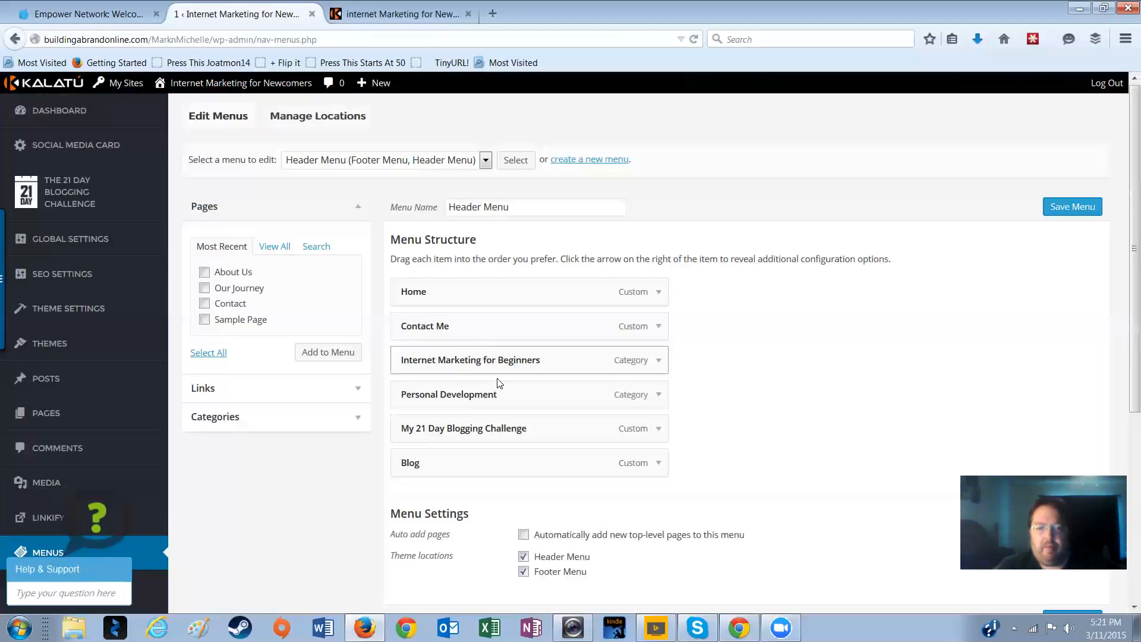
pyautogui.scroll(-3, 470, 392)
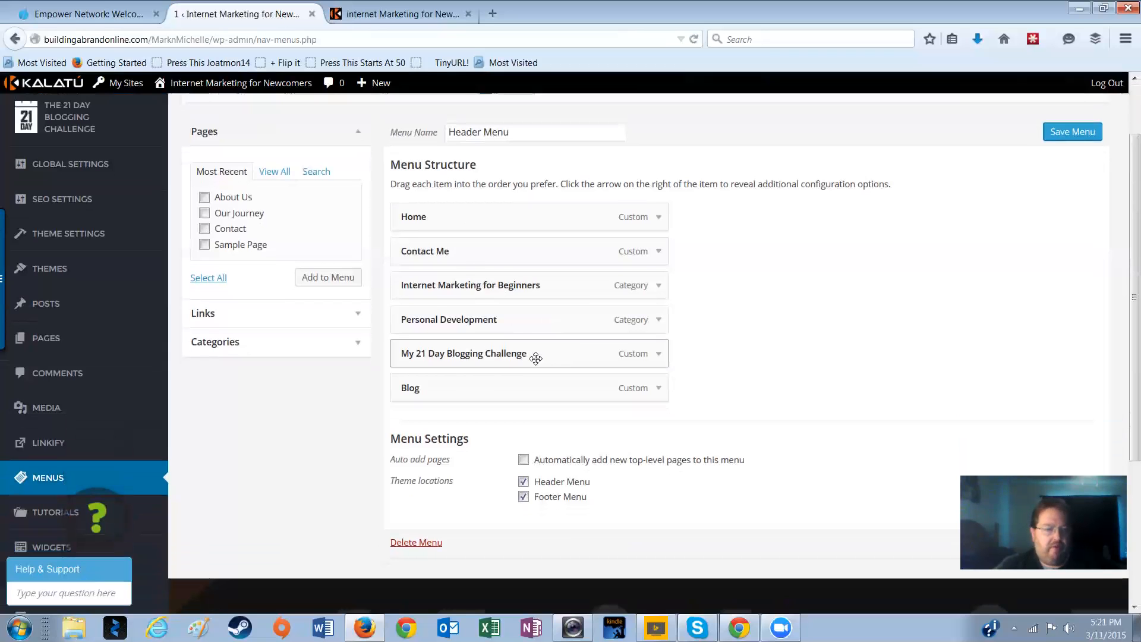
pyautogui.scroll(-1, 535, 358)
pyautogui.scroll(-1, 510, 312)
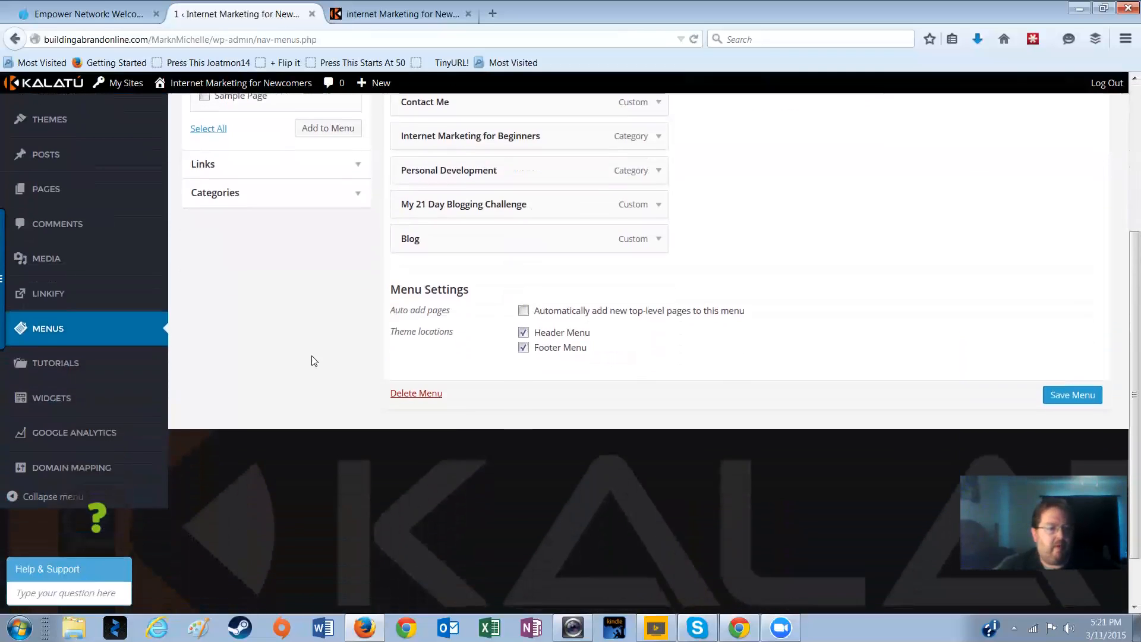
# Open the Tutorials page, and look over the available and sidebar widgets on the Widgets page.
pyautogui.click(62, 370)
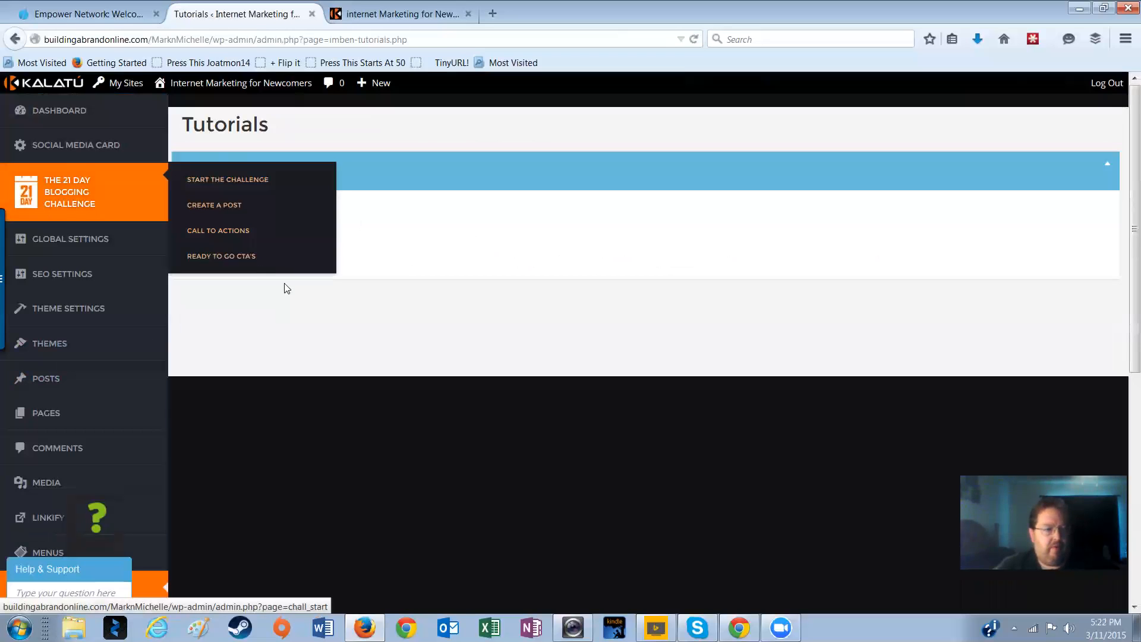
pyautogui.scroll(-3, 236, 316)
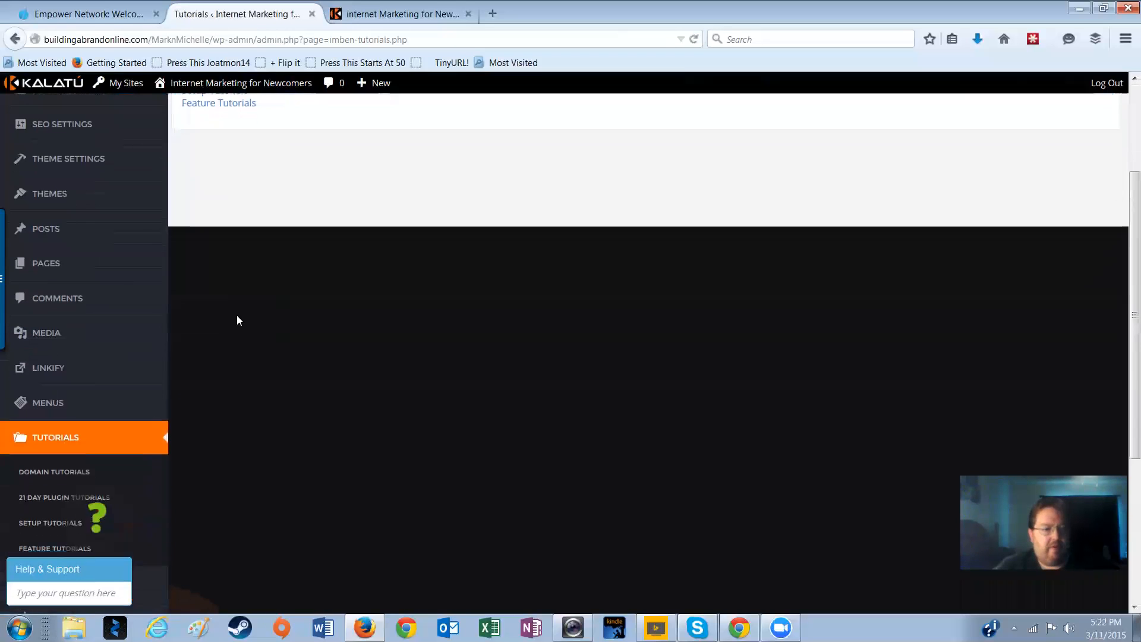
pyautogui.scroll(-3, 95, 440)
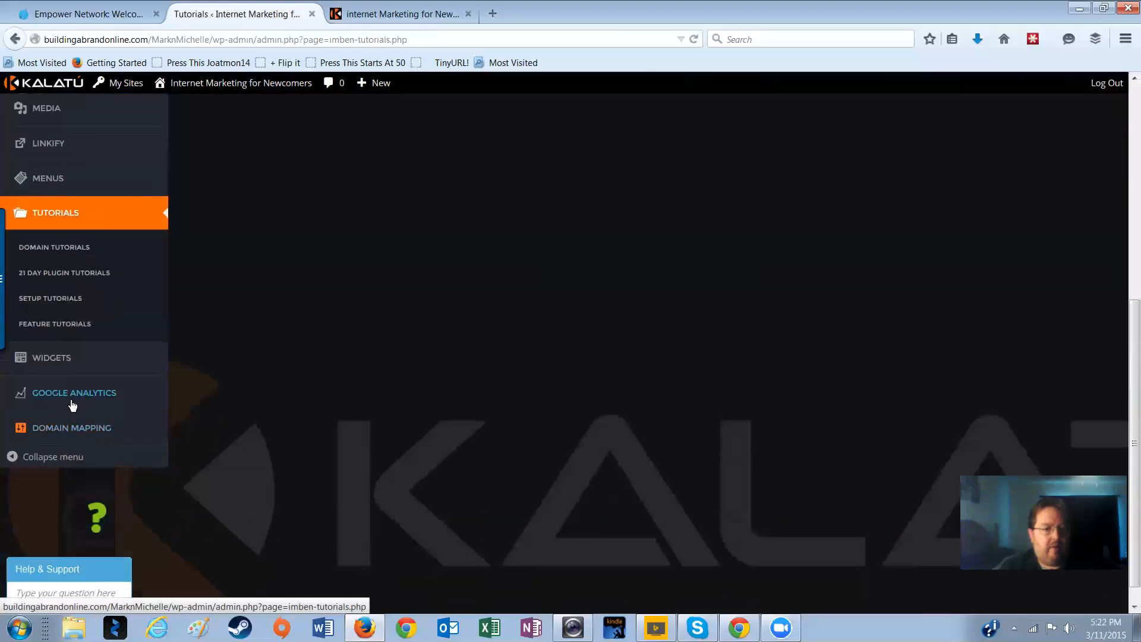
pyautogui.click(71, 361)
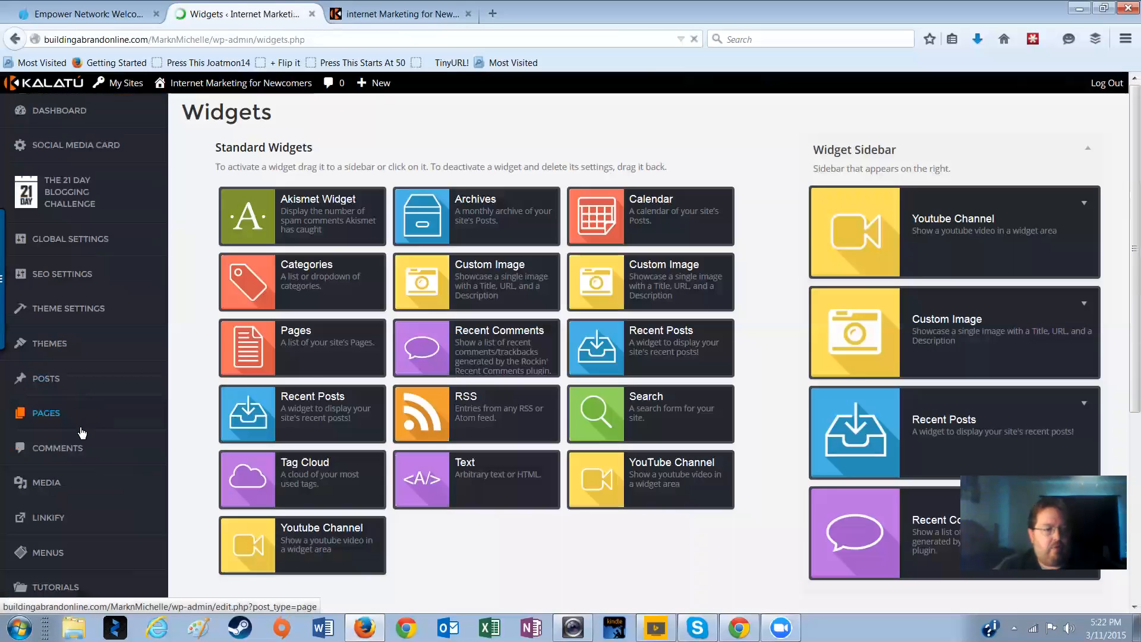
pyautogui.scroll(-3, 118, 478)
pyautogui.scroll(-2, 120, 479)
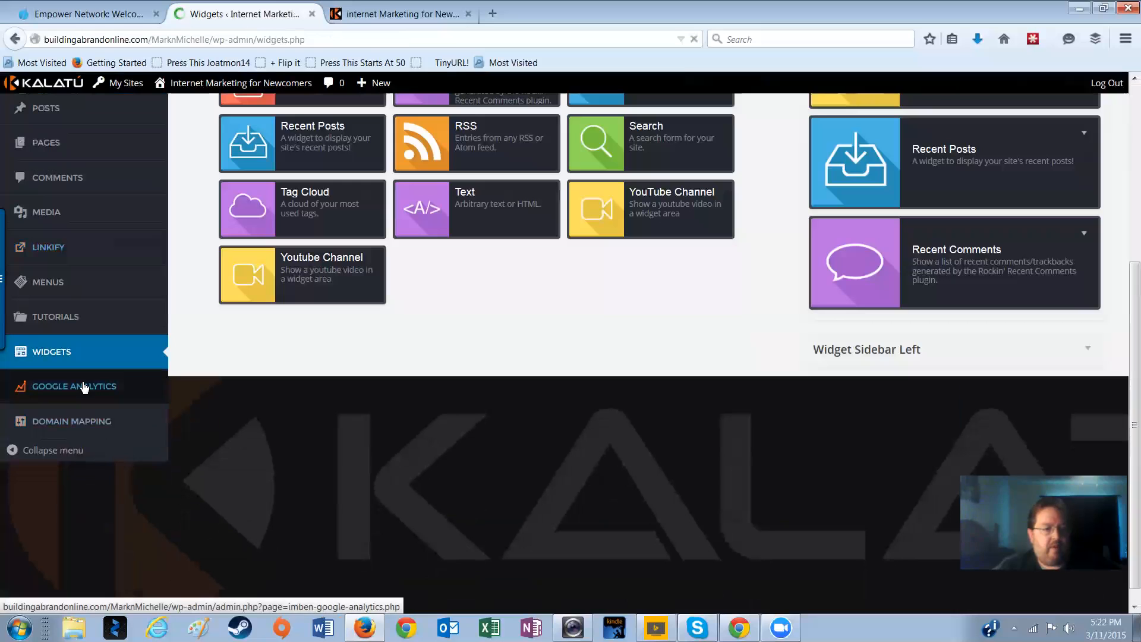
# Open the Google Analytics page and review its tracking ID and other tracking code settings.
pyautogui.click(84, 387)
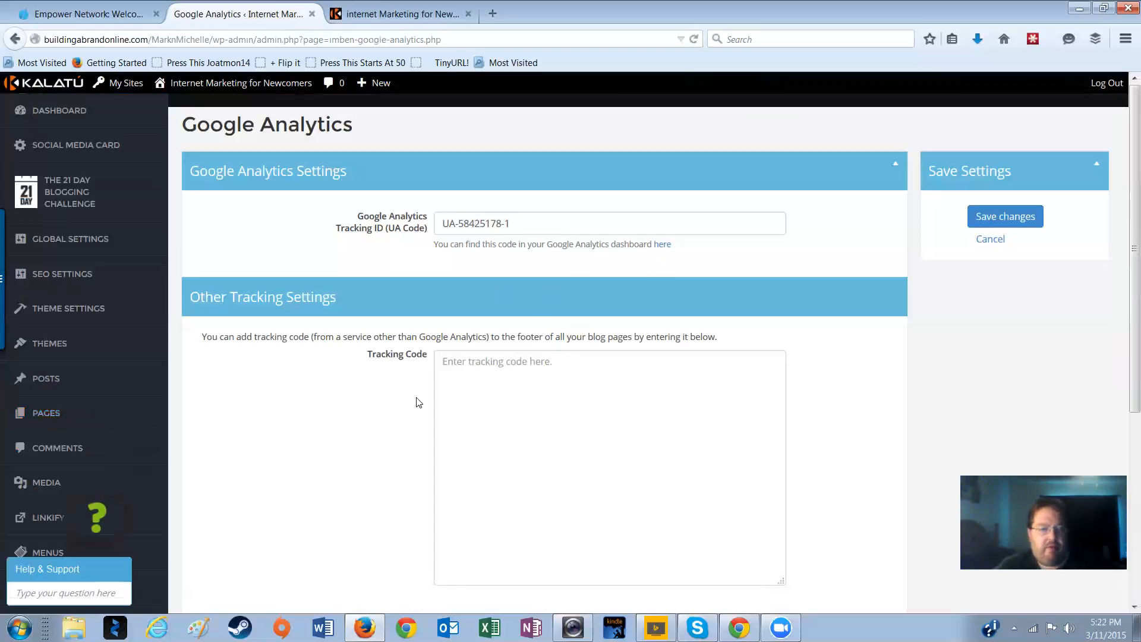
pyautogui.scroll(-5, 528, 391)
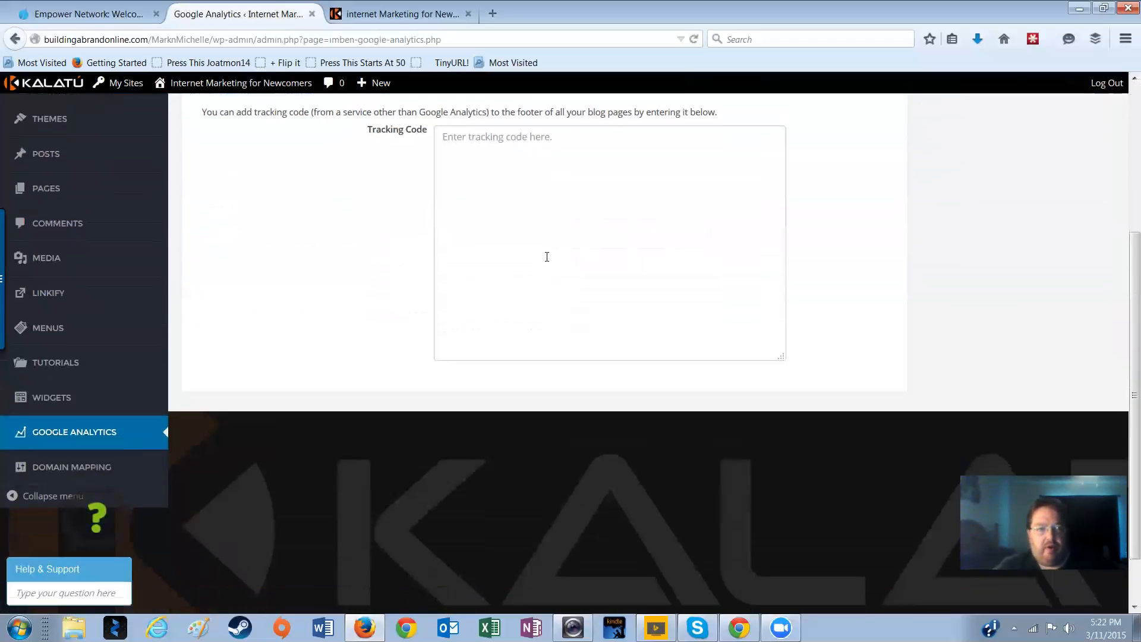
pyautogui.scroll(2, 546, 257)
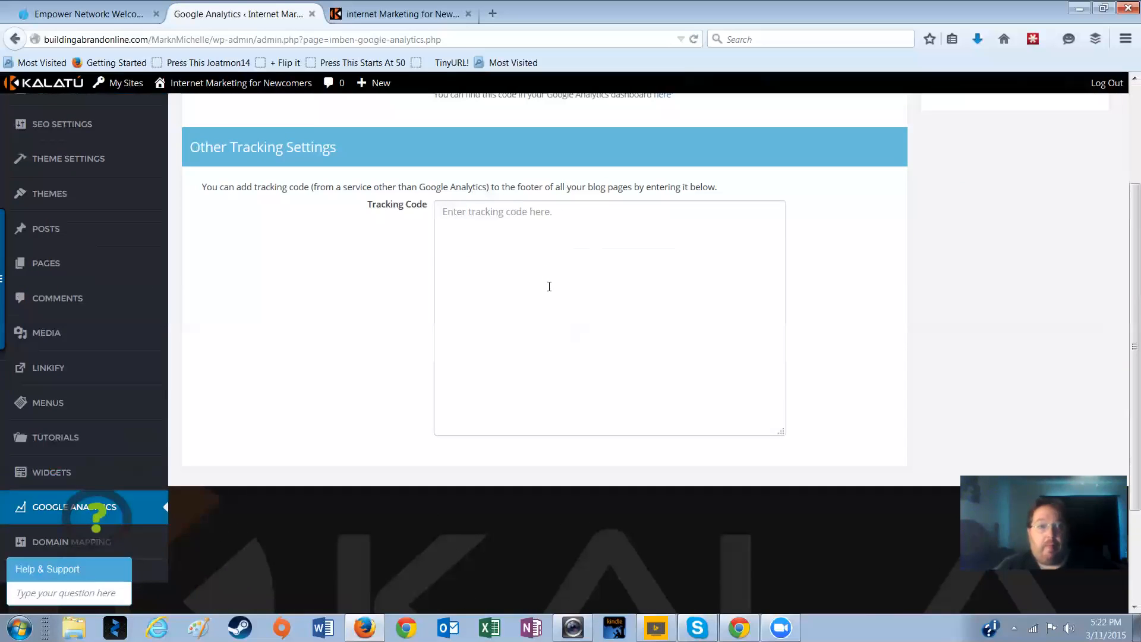
pyautogui.scroll(-3, 548, 279)
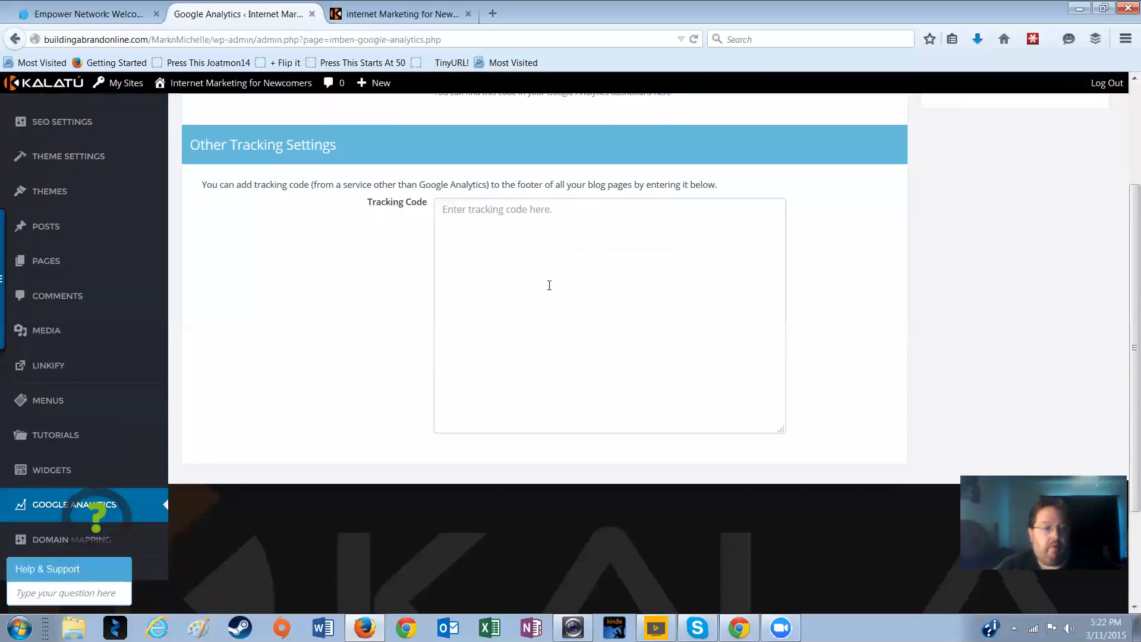
# Open the Domain Mapping page and review the new-domain form, mapping instructions and PDF guide link.
pyautogui.click(46, 410)
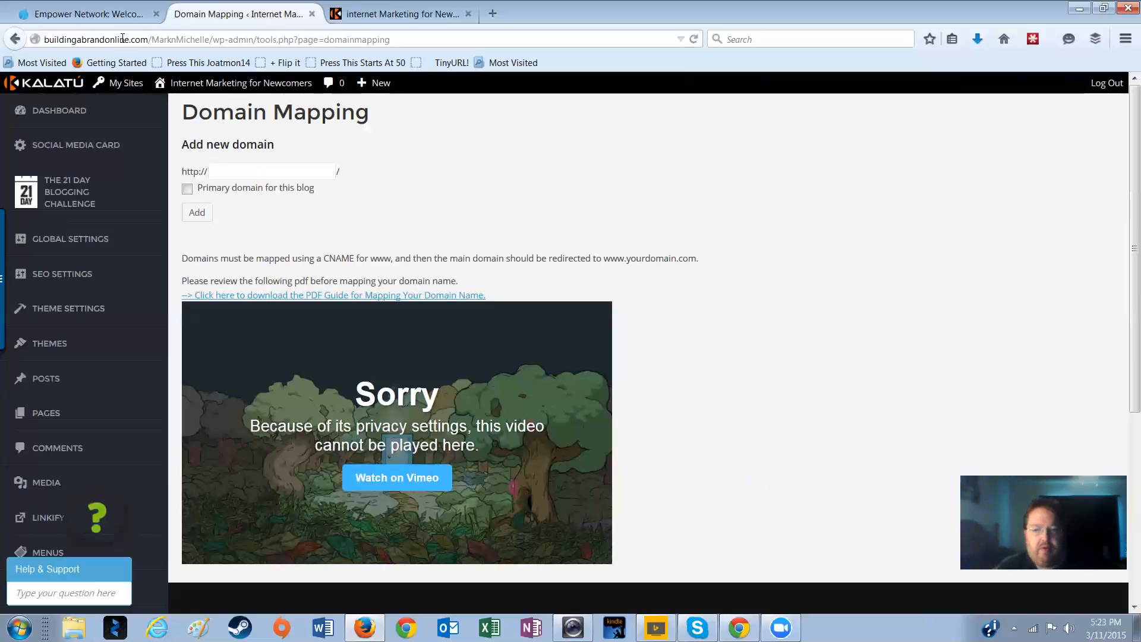
pyautogui.scroll(-2, 610, 187)
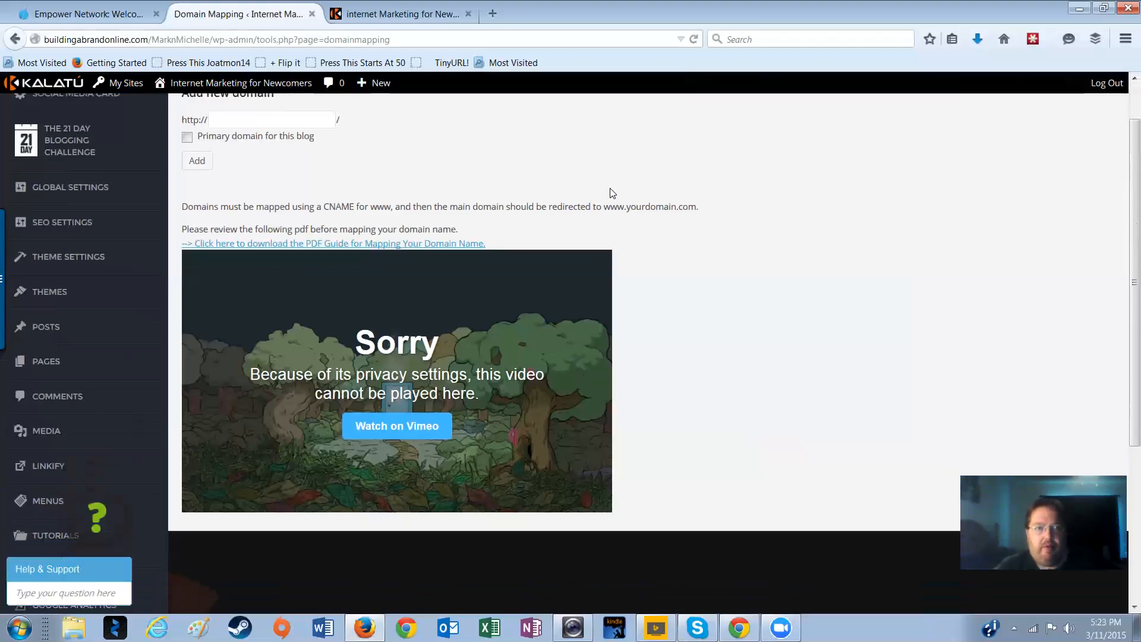
pyautogui.scroll(2, 715, 293)
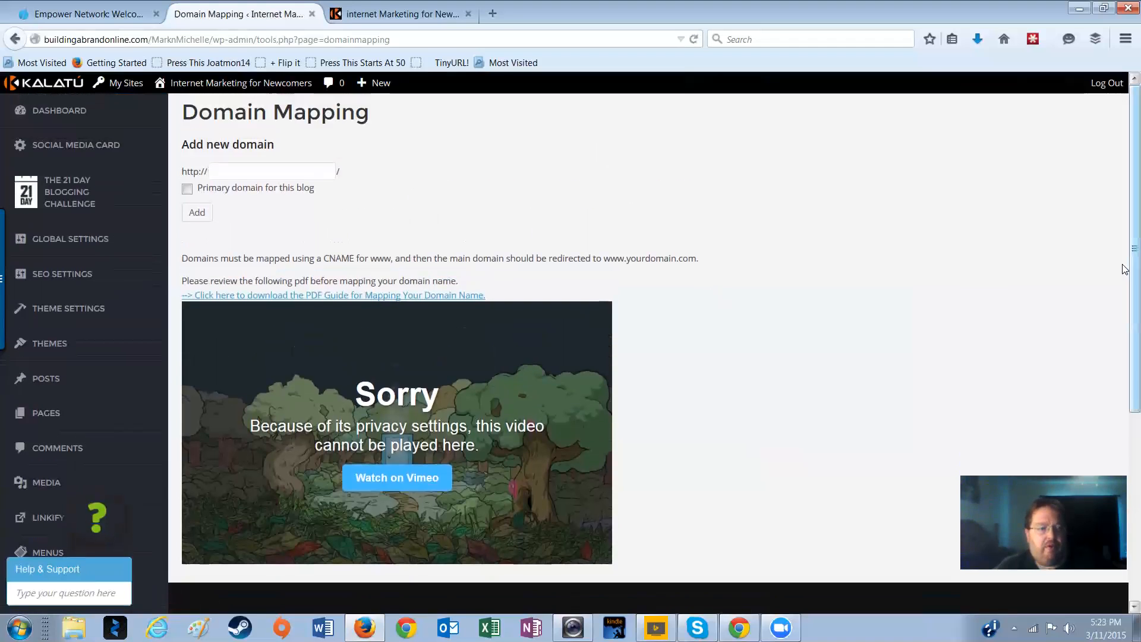
pyautogui.scroll(-2, 1021, 307)
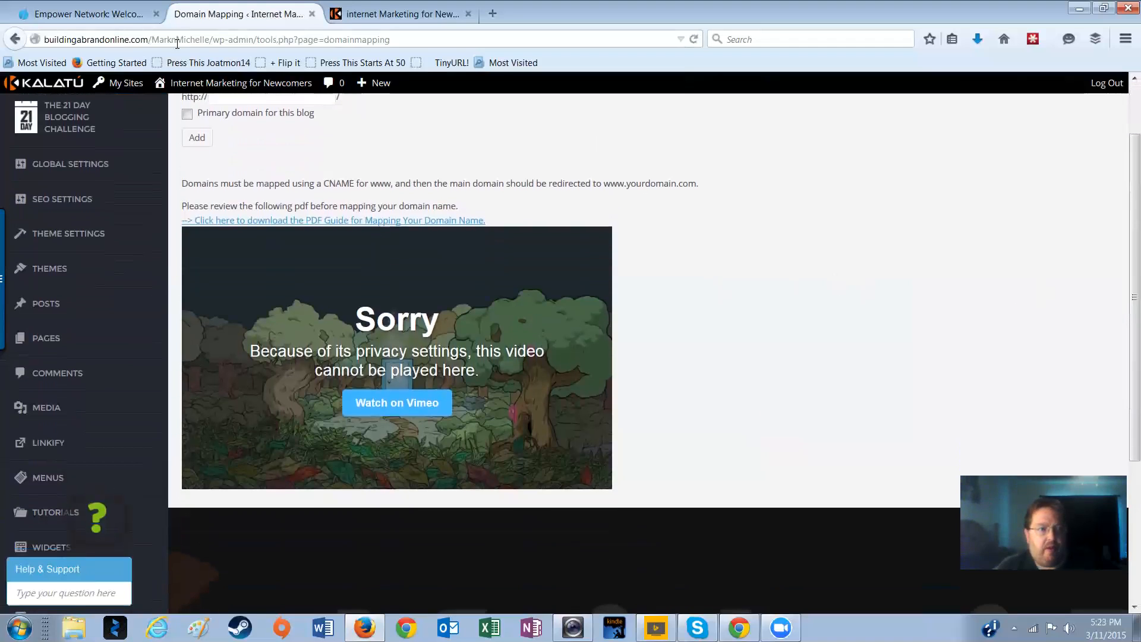
pyautogui.scroll(-5, 815, 254)
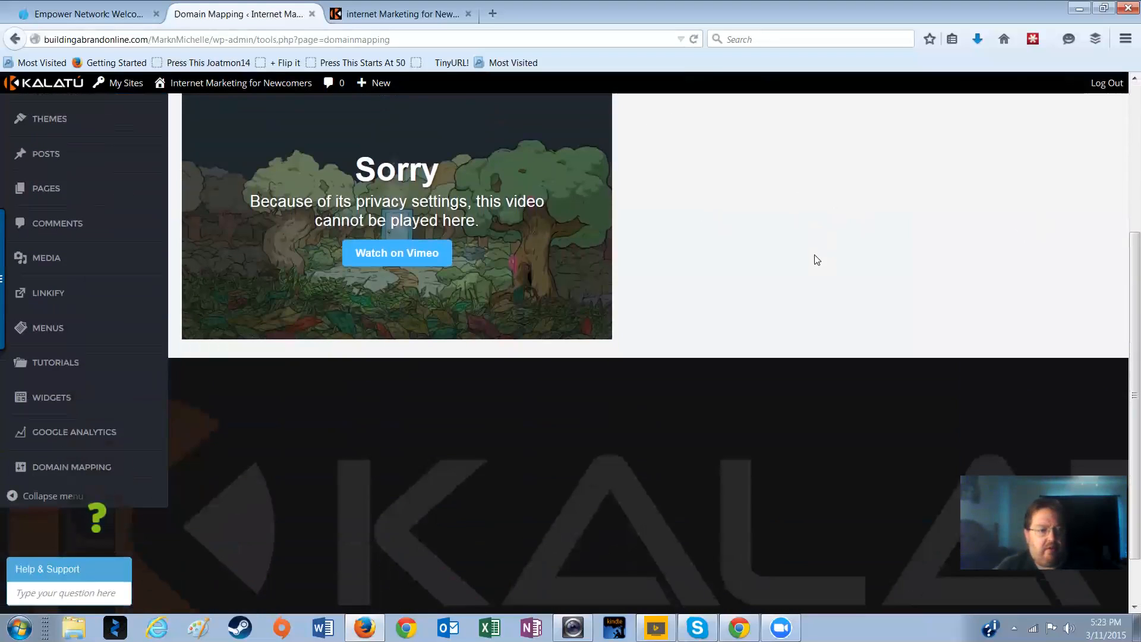
pyautogui.scroll(7, 809, 260)
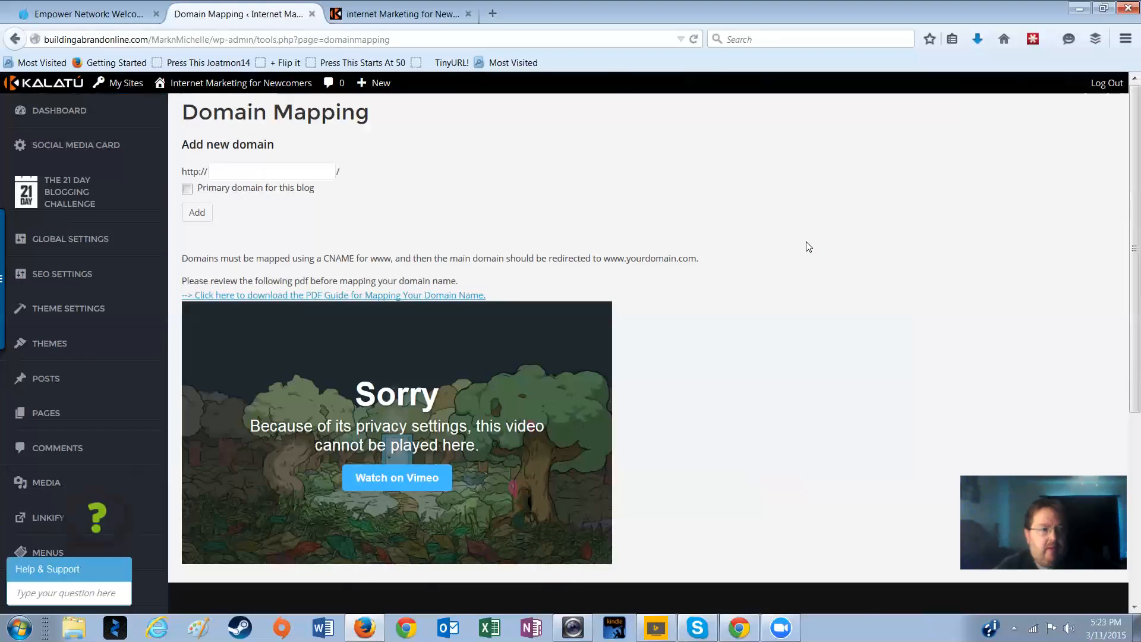
# Open The 21 Day Blogging Challenge, start a new challenge post and view its My Life template before dismissing it.
pyautogui.click(75, 200)
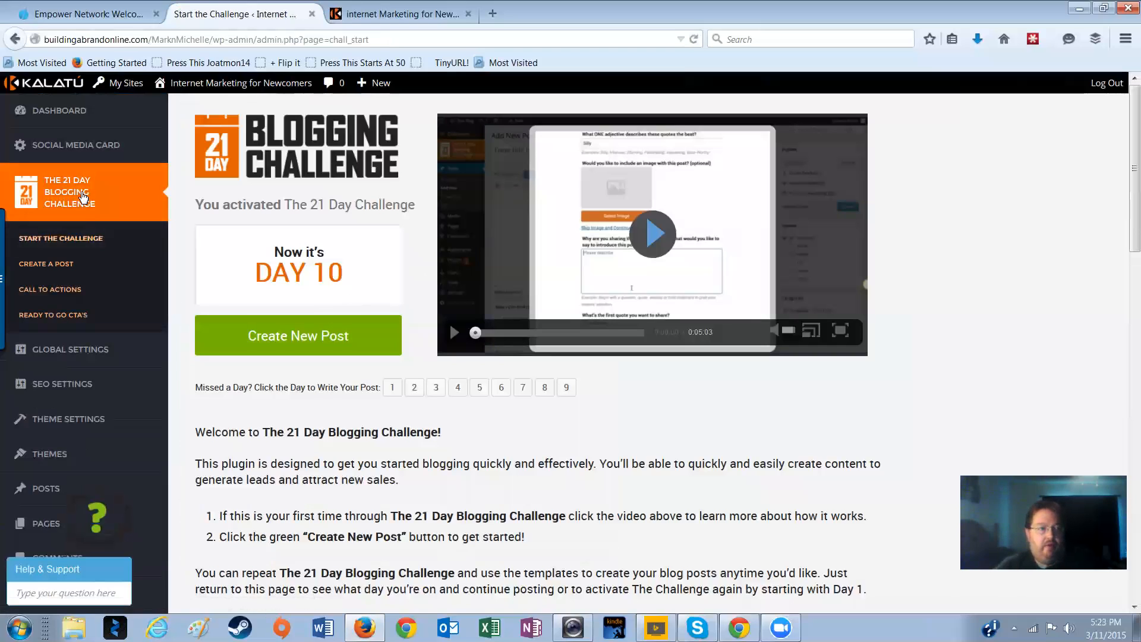
pyautogui.click(296, 348)
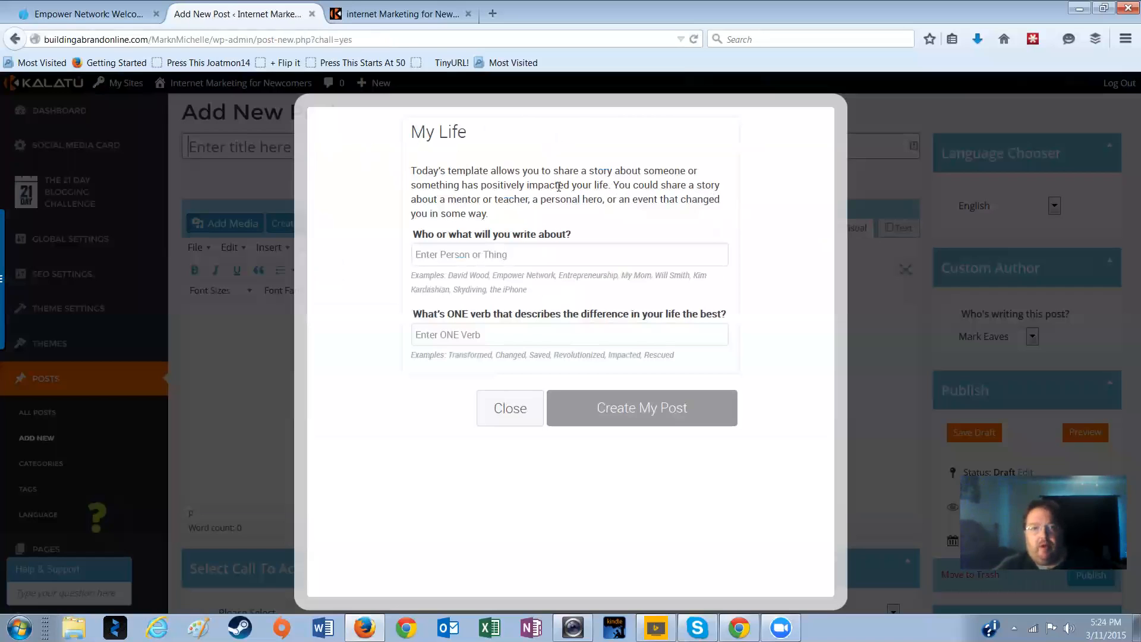
pyautogui.click(507, 410)
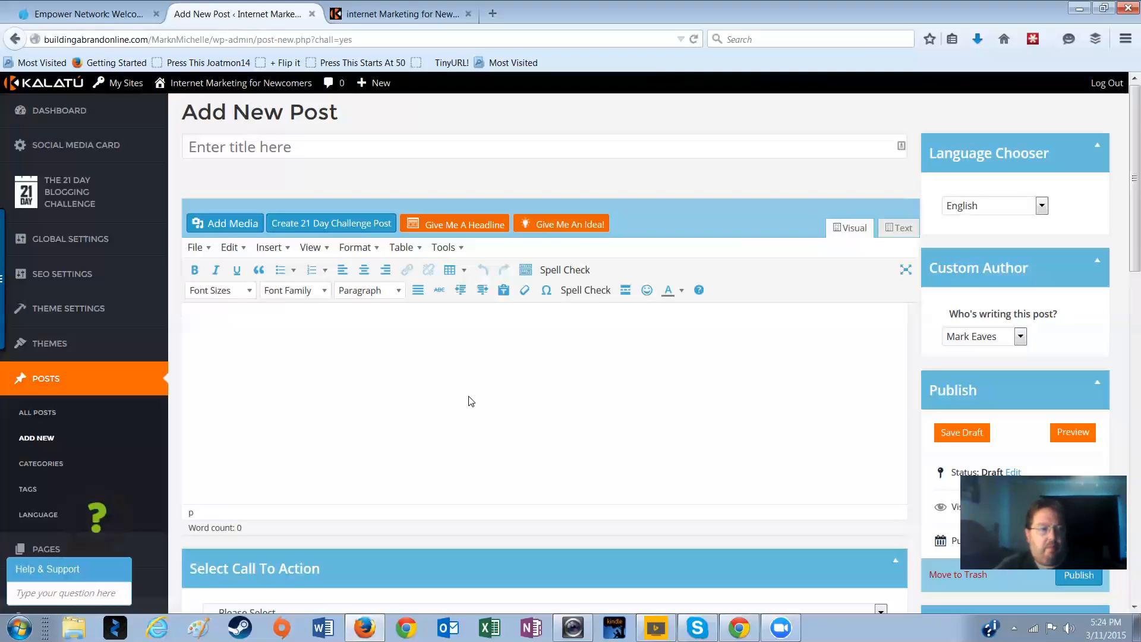
pyautogui.click(371, 229)
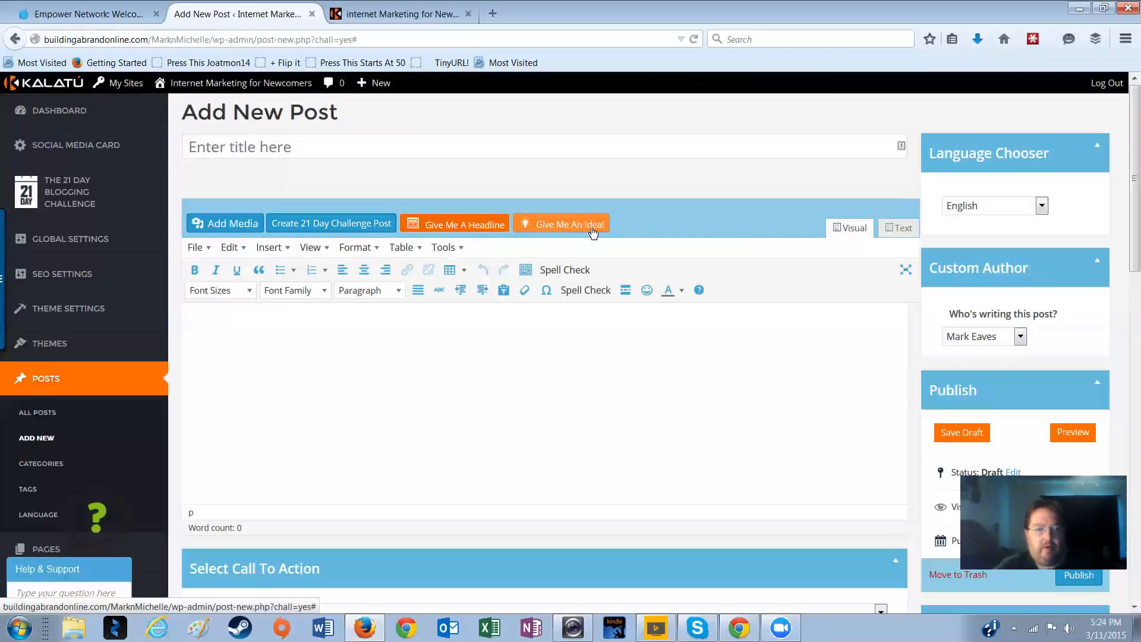
# Generate several headline suggestions for the topic Blogging, and close the headline generator without choosing one.
pyautogui.click(456, 227)
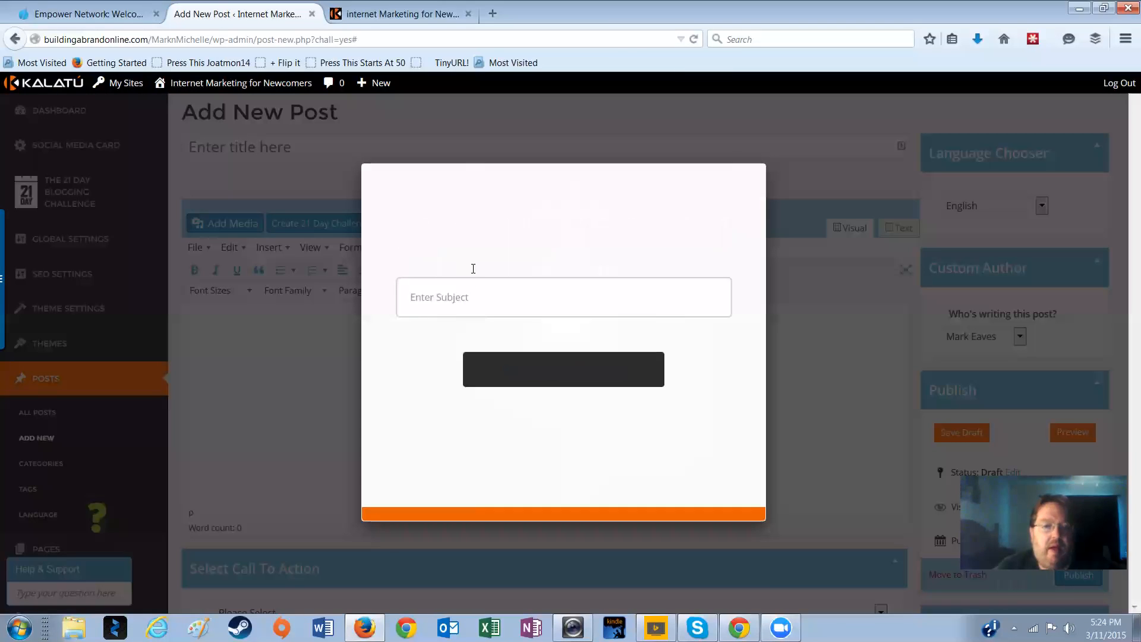
pyautogui.click(471, 304)
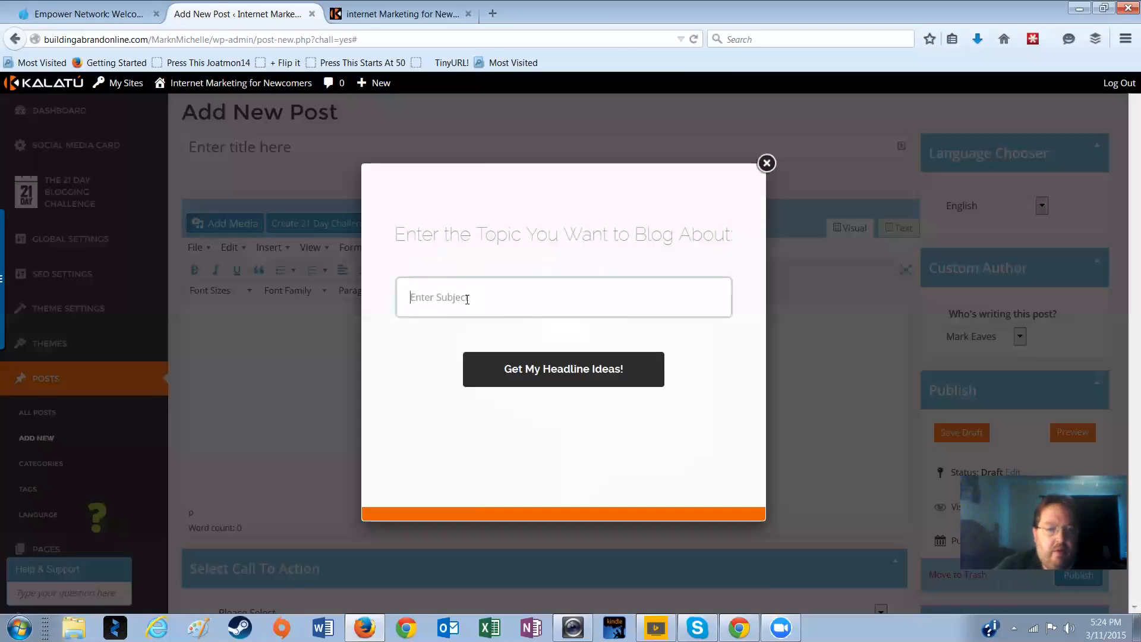
pyautogui.click(467, 298)
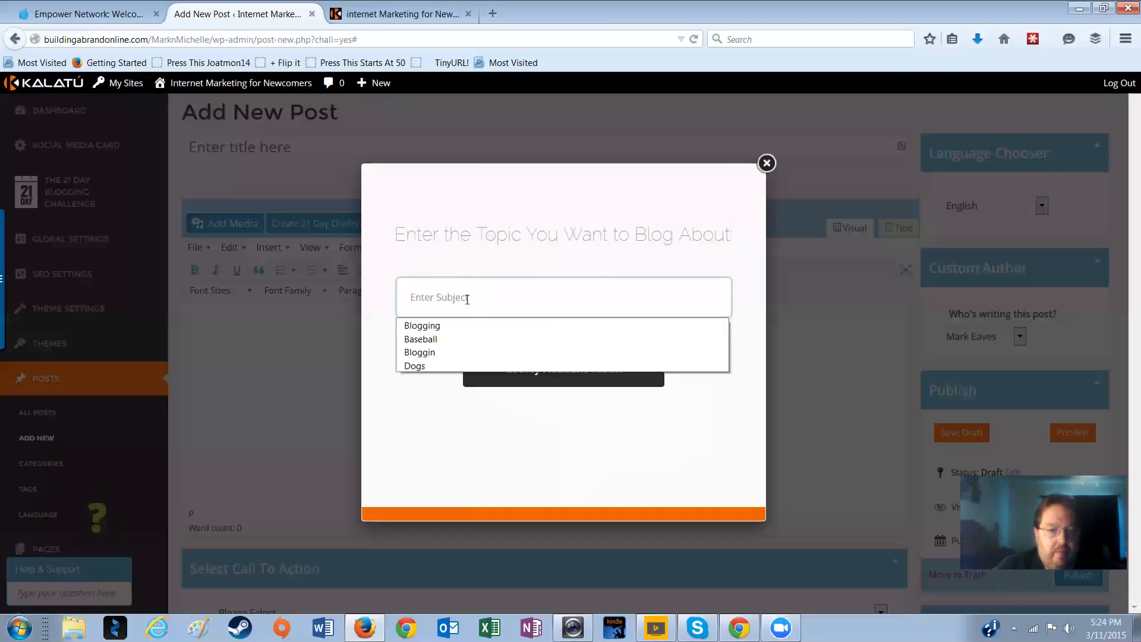
pyautogui.click(449, 327)
pyautogui.click(521, 369)
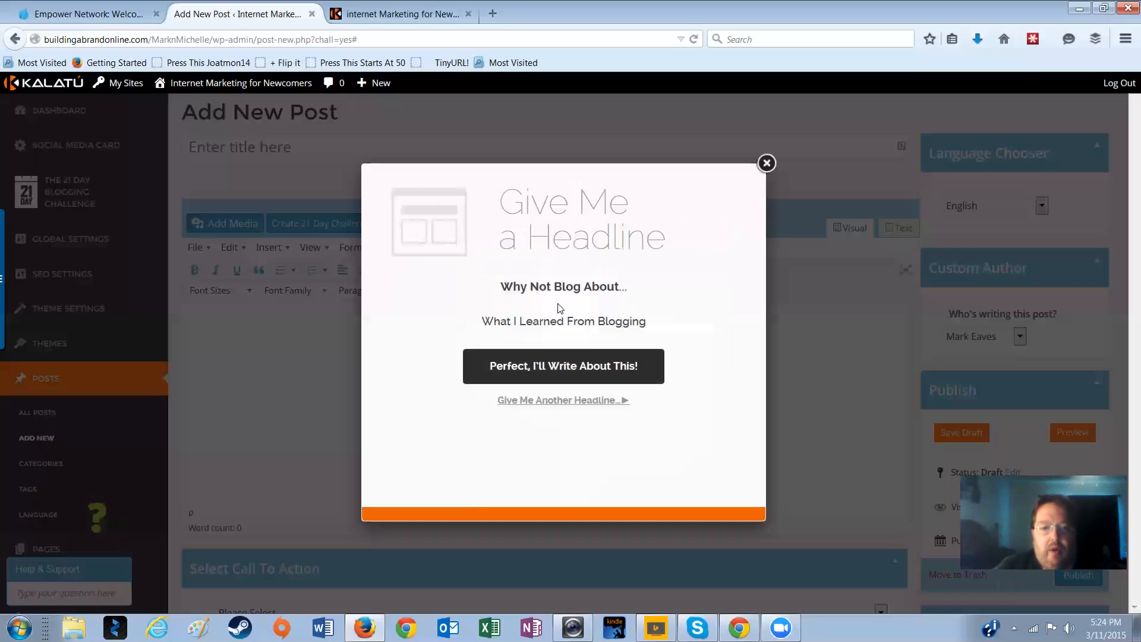
pyautogui.click(588, 405)
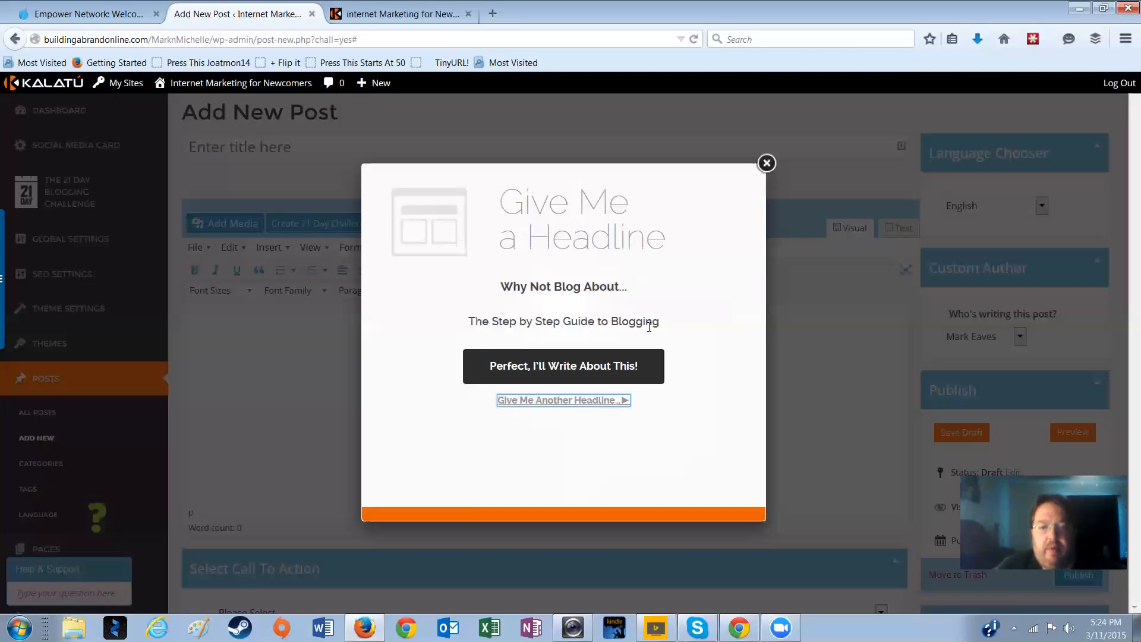
pyautogui.click(559, 406)
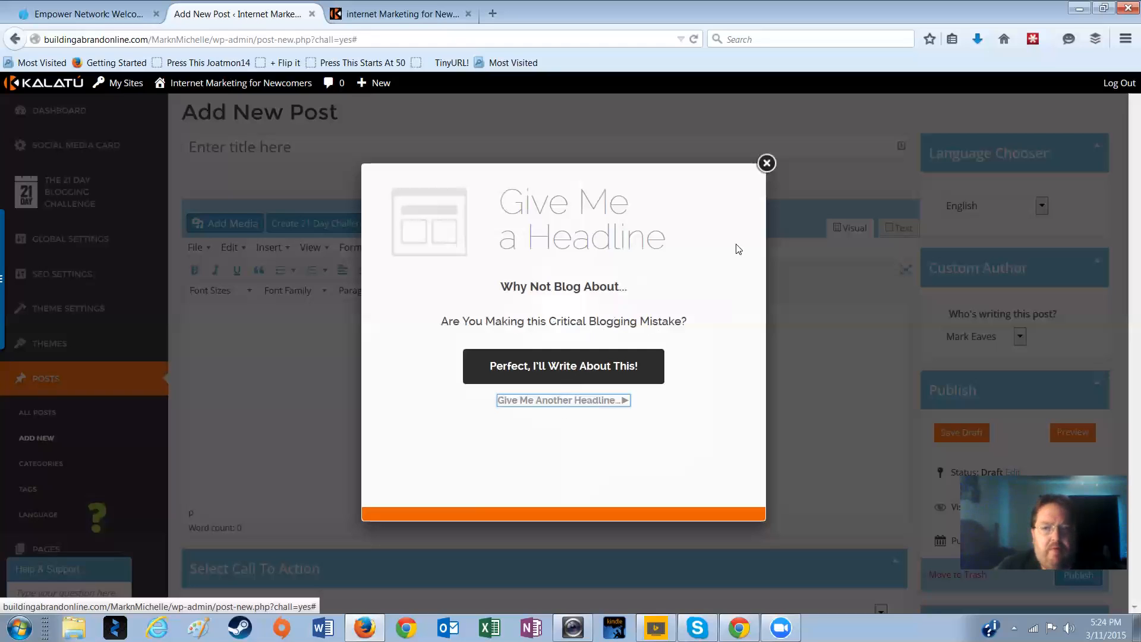
pyautogui.click(767, 164)
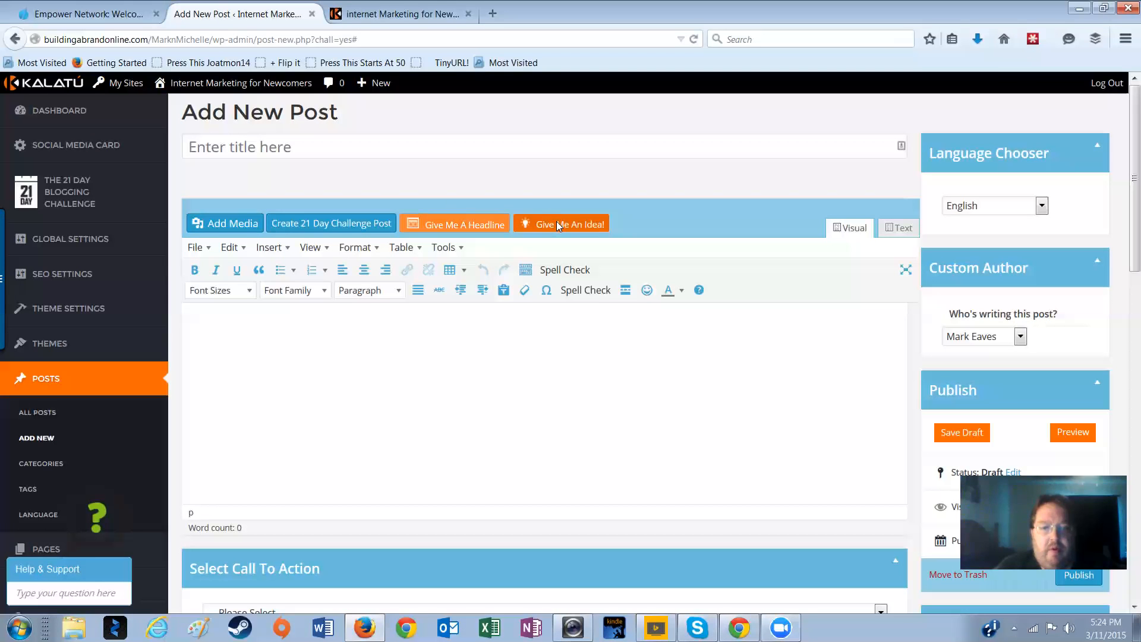
# Browse several random blog post ideas, close the idea generator without choosing one, and glance over the call-to-action and excerpt sections.
pyautogui.click(563, 223)
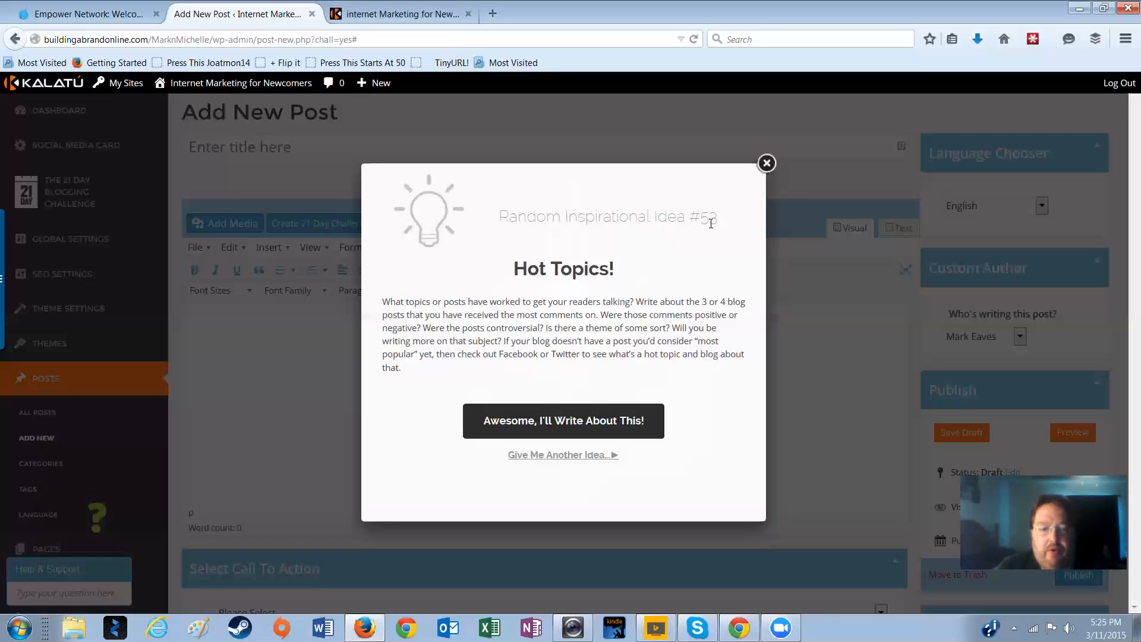
pyautogui.click(592, 455)
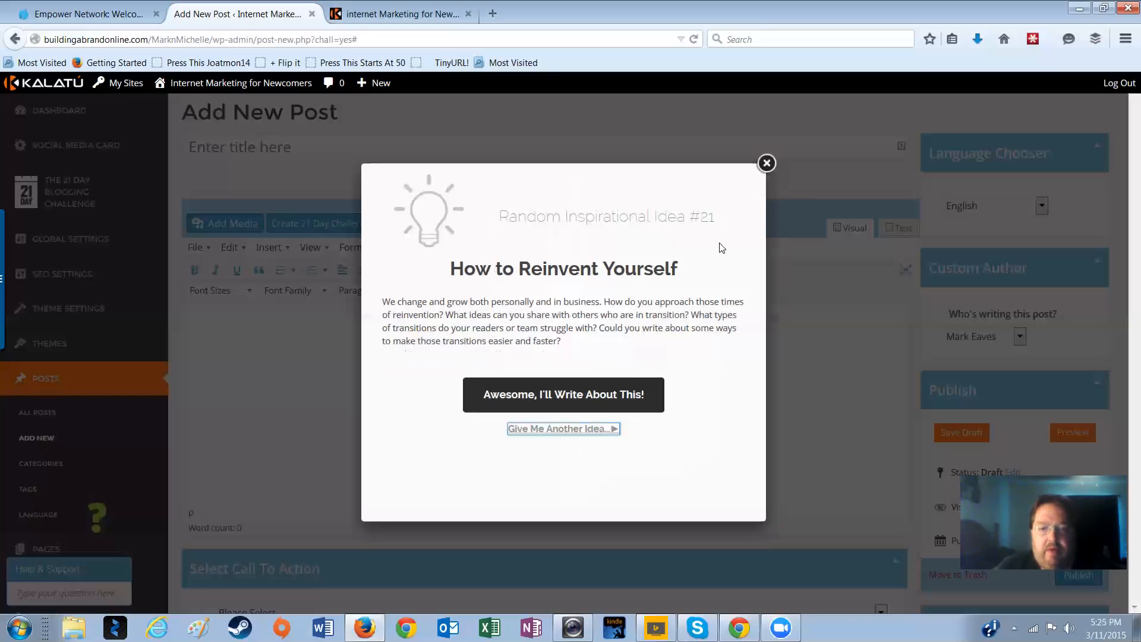
pyautogui.click(585, 429)
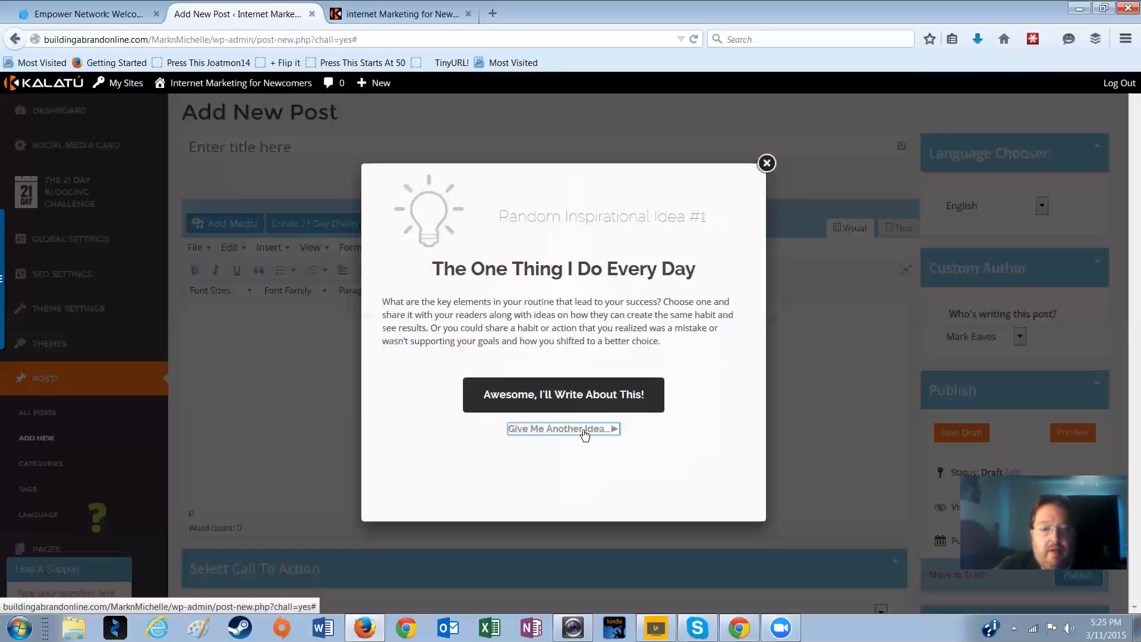
pyautogui.click(585, 429)
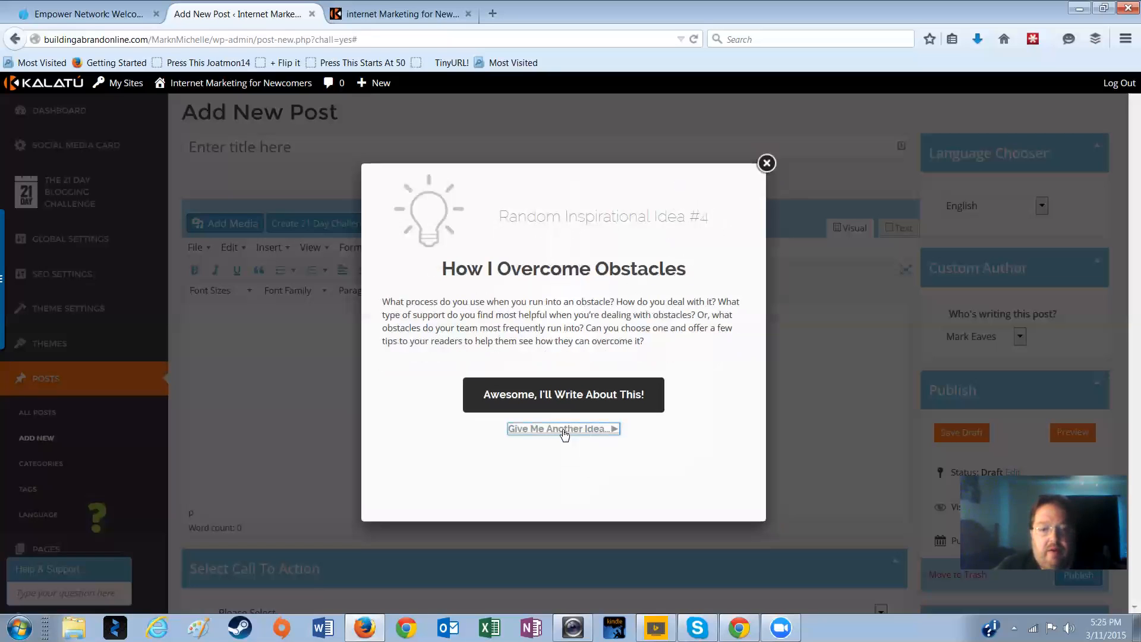
pyautogui.click(564, 430)
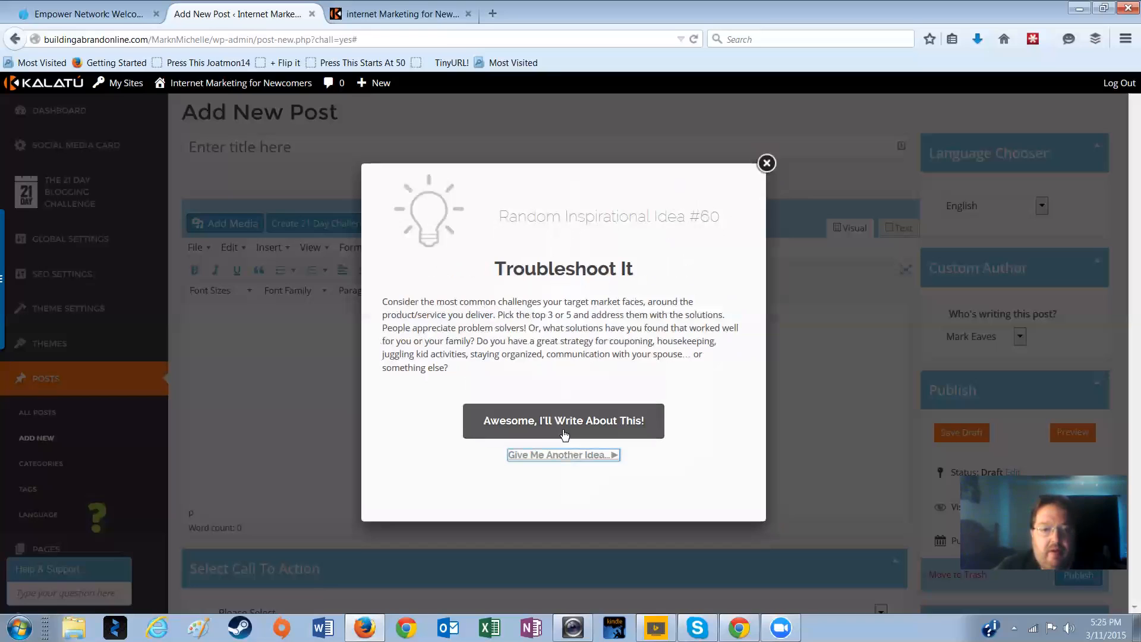
pyautogui.click(581, 455)
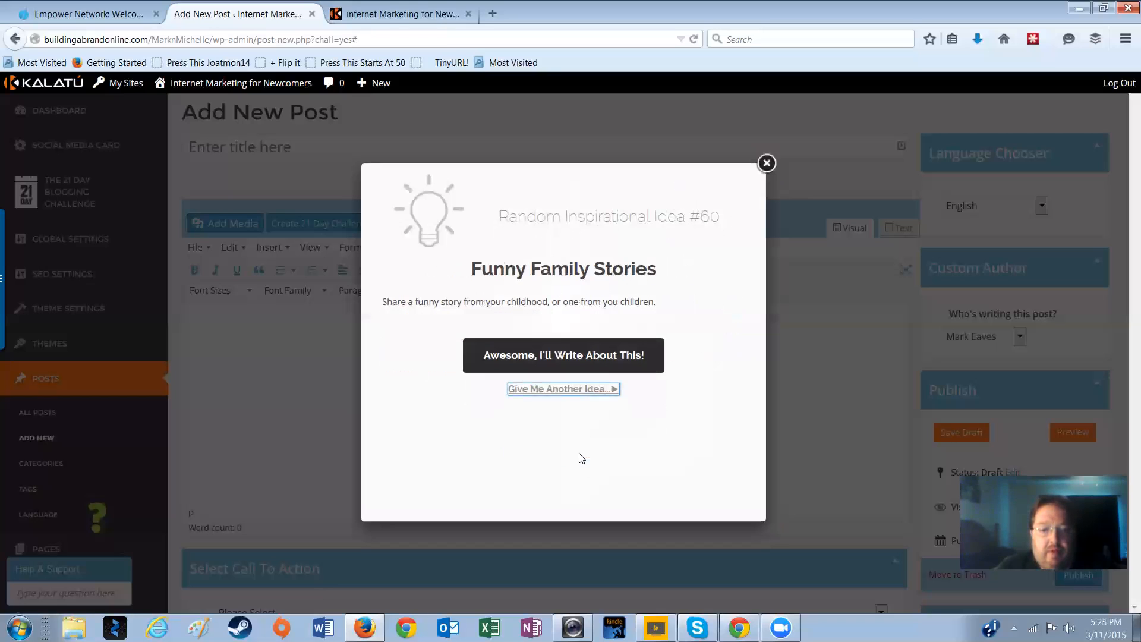
pyautogui.click(766, 162)
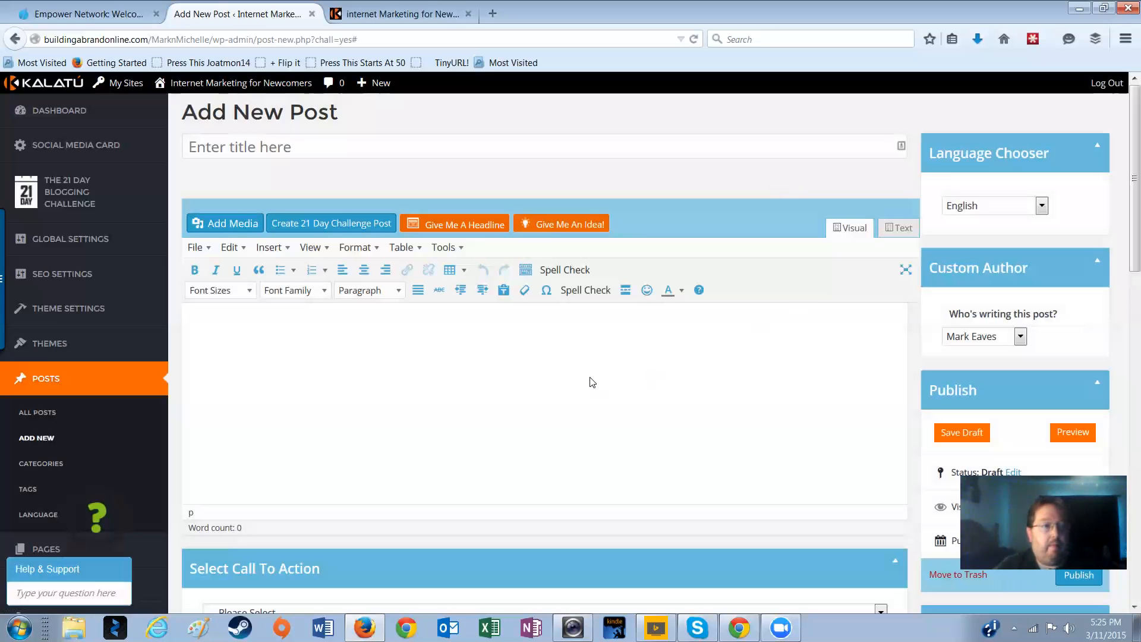
pyautogui.scroll(-4, 582, 383)
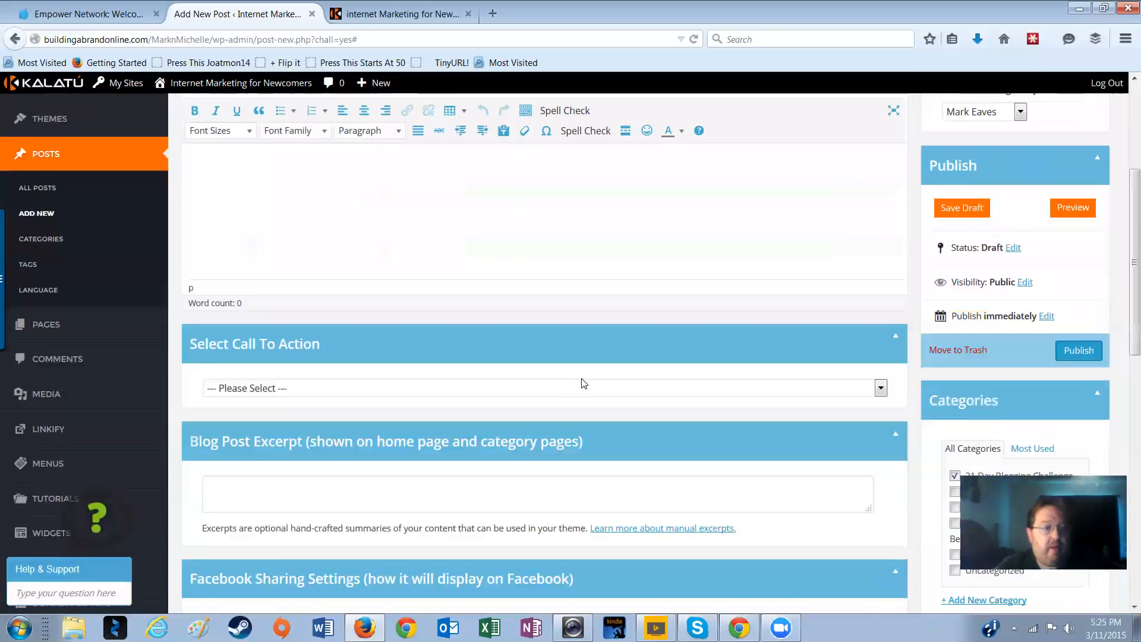
pyautogui.scroll(4, 580, 382)
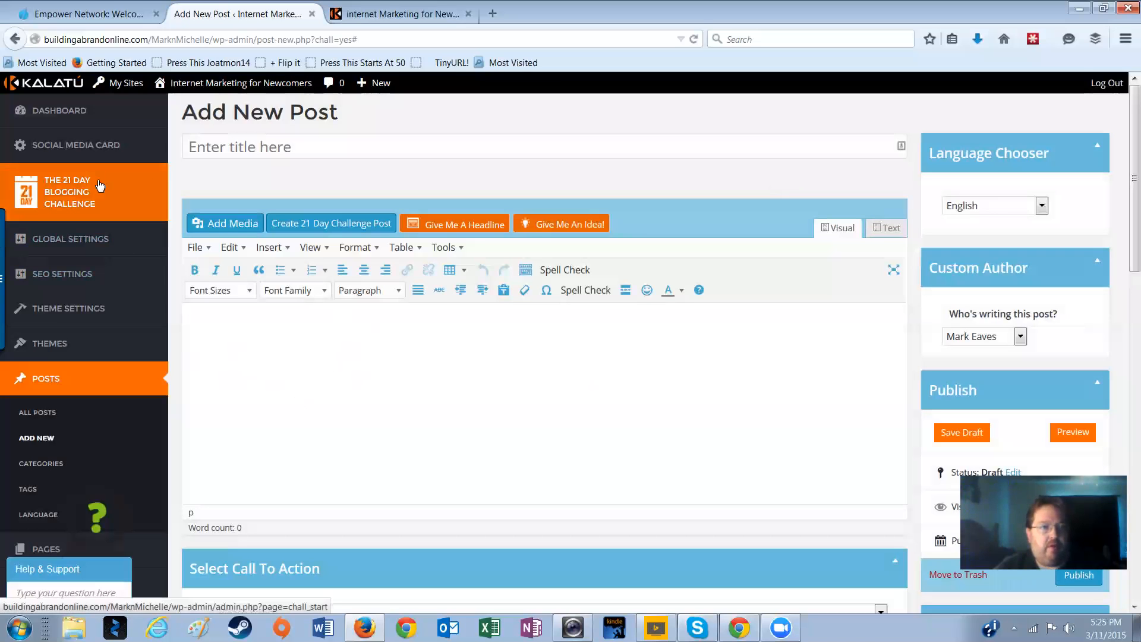
# Switch to the live Internet Marketing blog and review its home page posts, sidebar banners, videos, recent posts and comments.
pyautogui.click(380, 14)
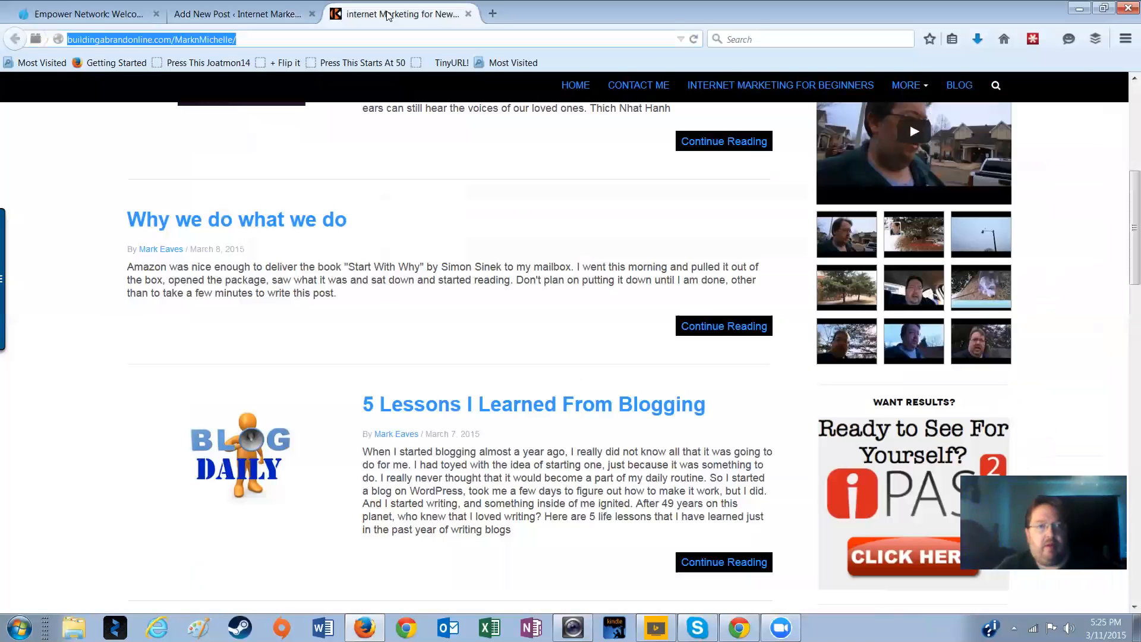
pyautogui.scroll(6, 428, 176)
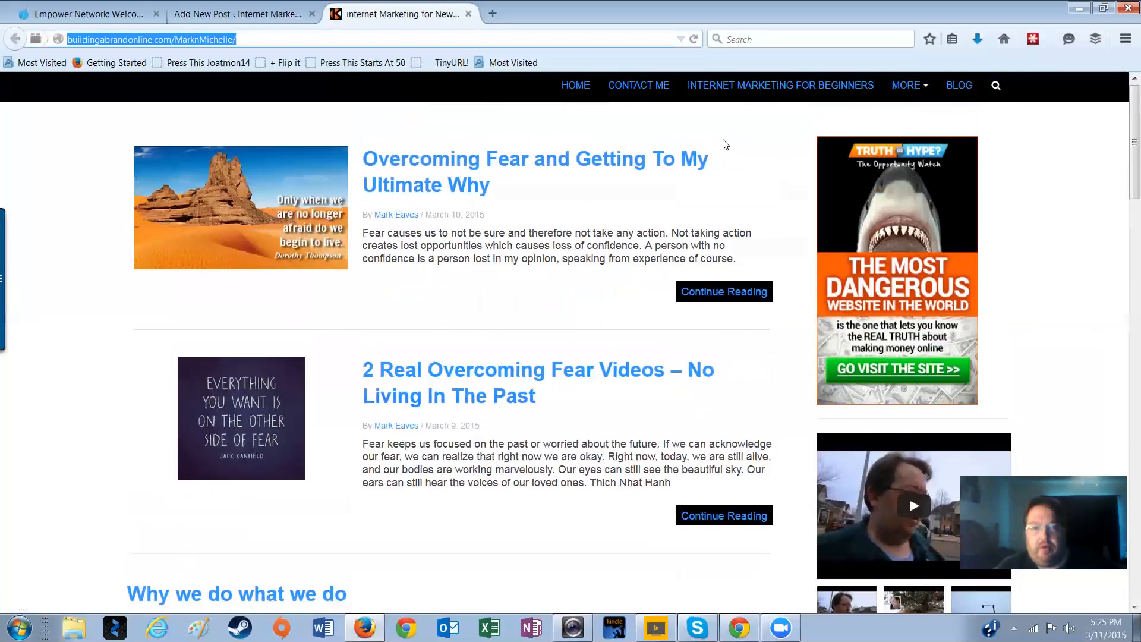
pyautogui.scroll(-10, 519, 229)
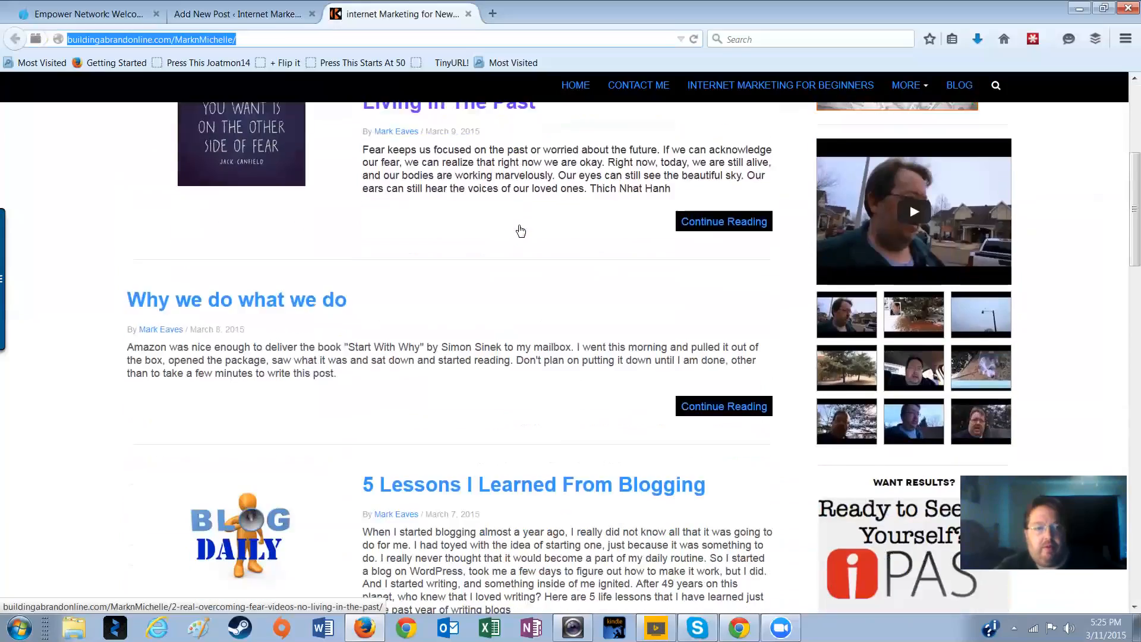
pyautogui.scroll(-10, 519, 226)
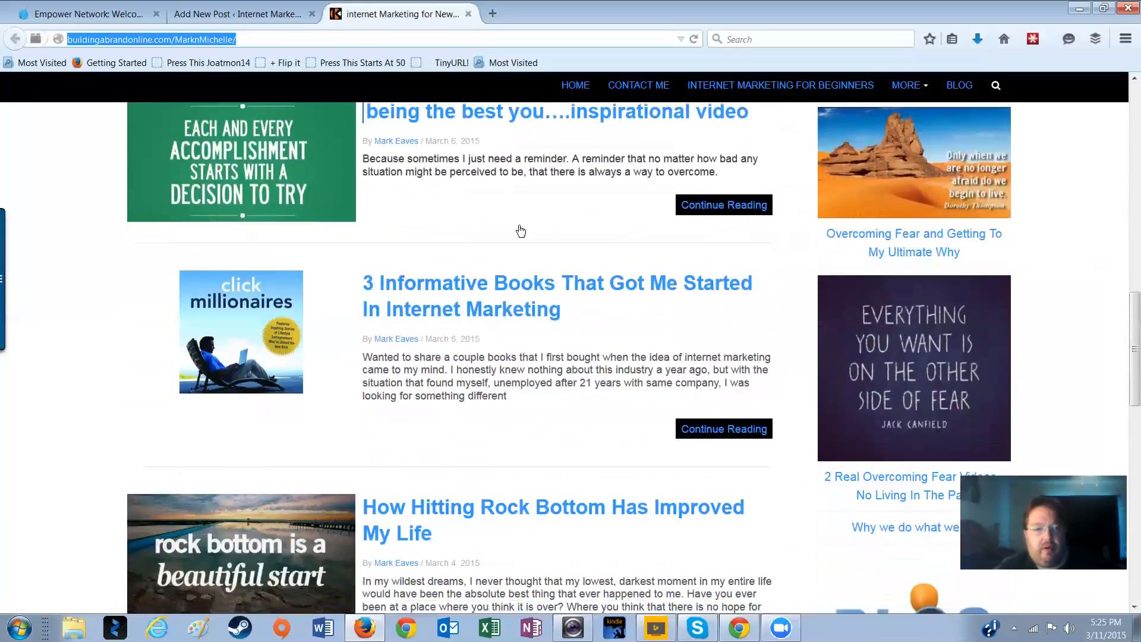
pyautogui.scroll(-10, 518, 228)
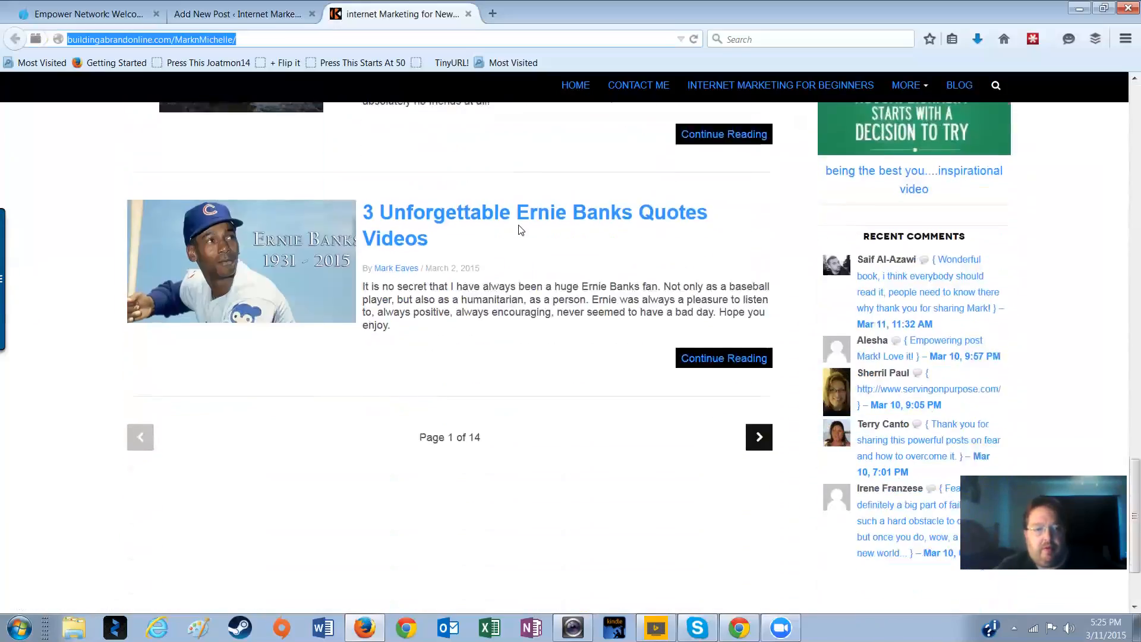
pyautogui.scroll(10, 615, 410)
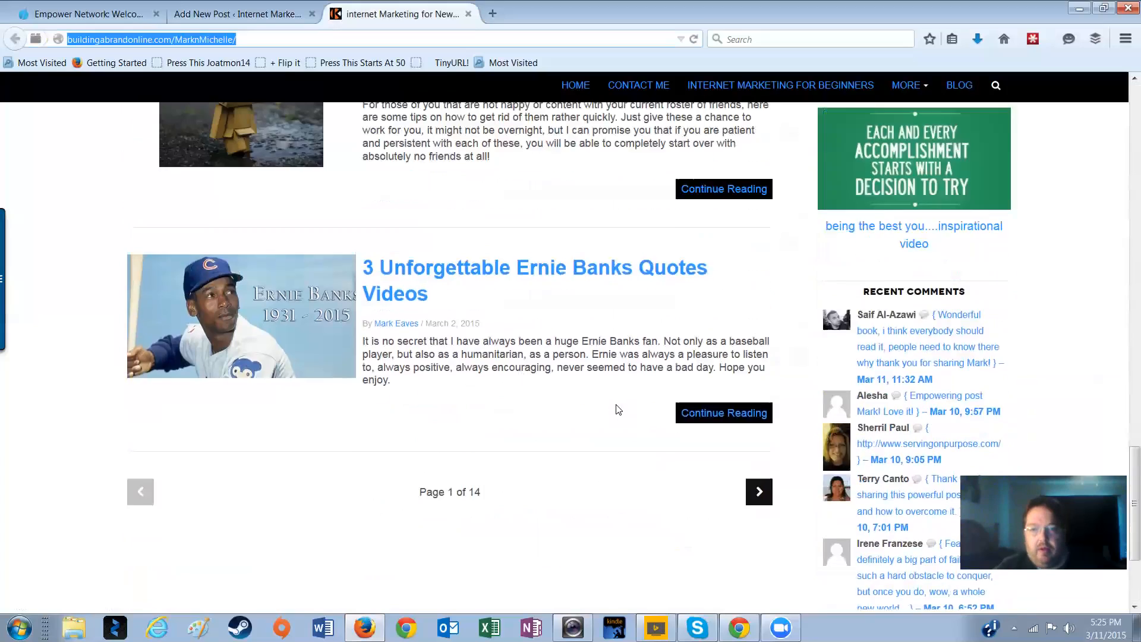
pyautogui.scroll(12, 618, 410)
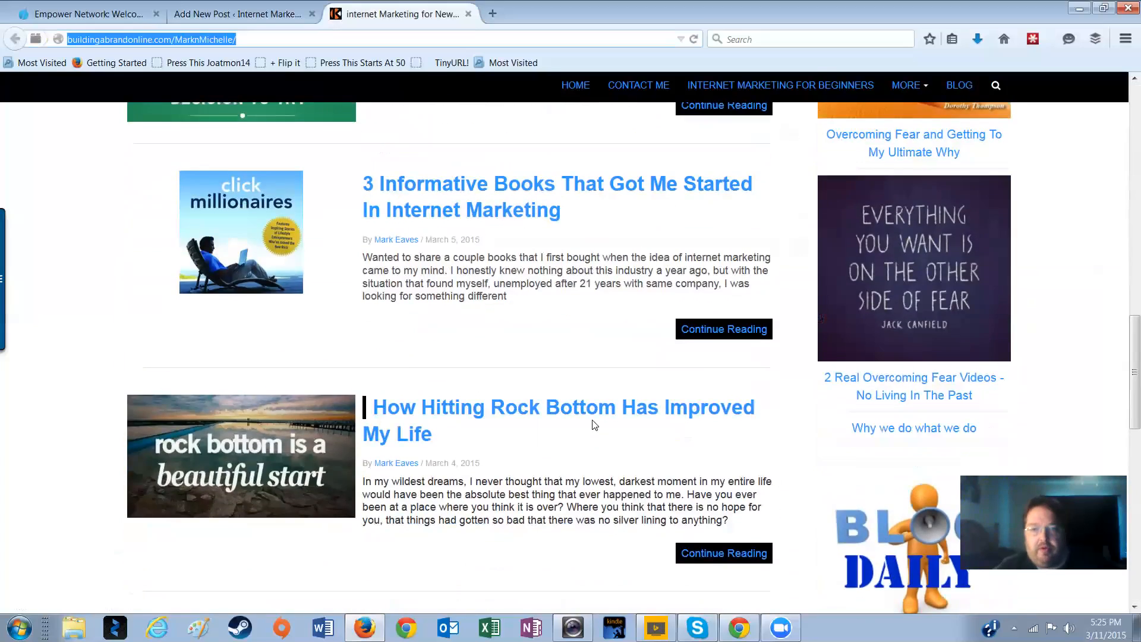
pyautogui.scroll(9, 946, 356)
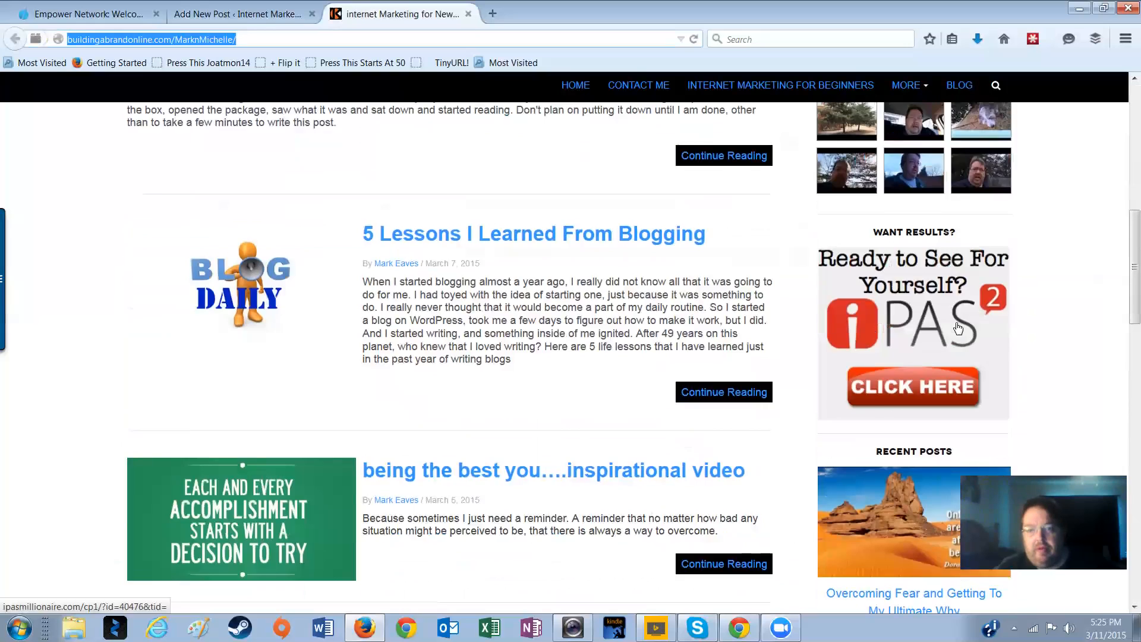